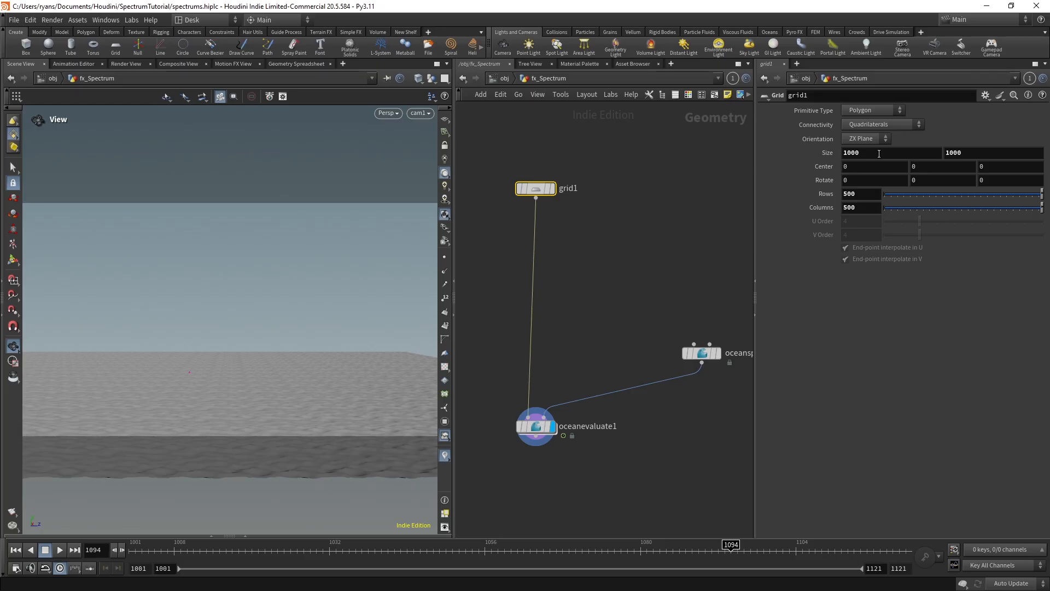
{"action": "key", "text": "ctrl+z"}
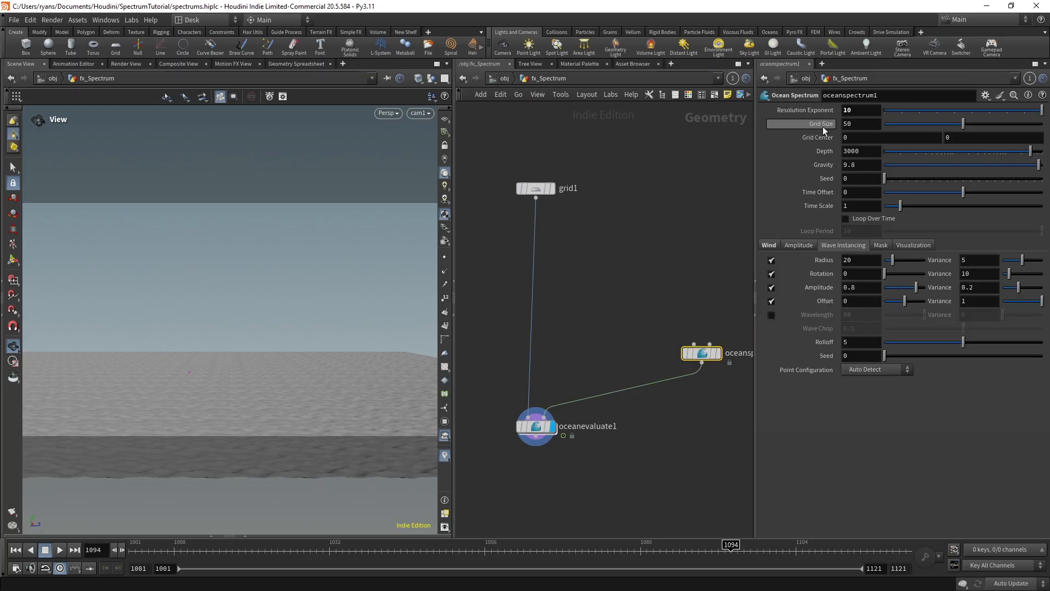
{"action": "left_click", "coordinate": [685, 268]}
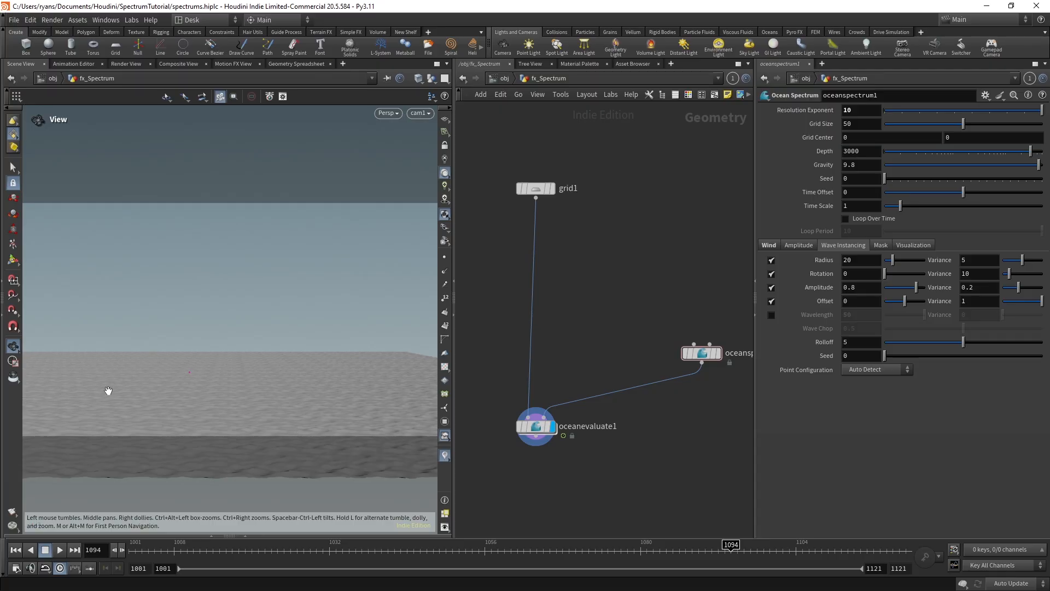
{"action": "left_click_drag", "start_coordinate": [664, 286], "coordinate": [734, 418]}
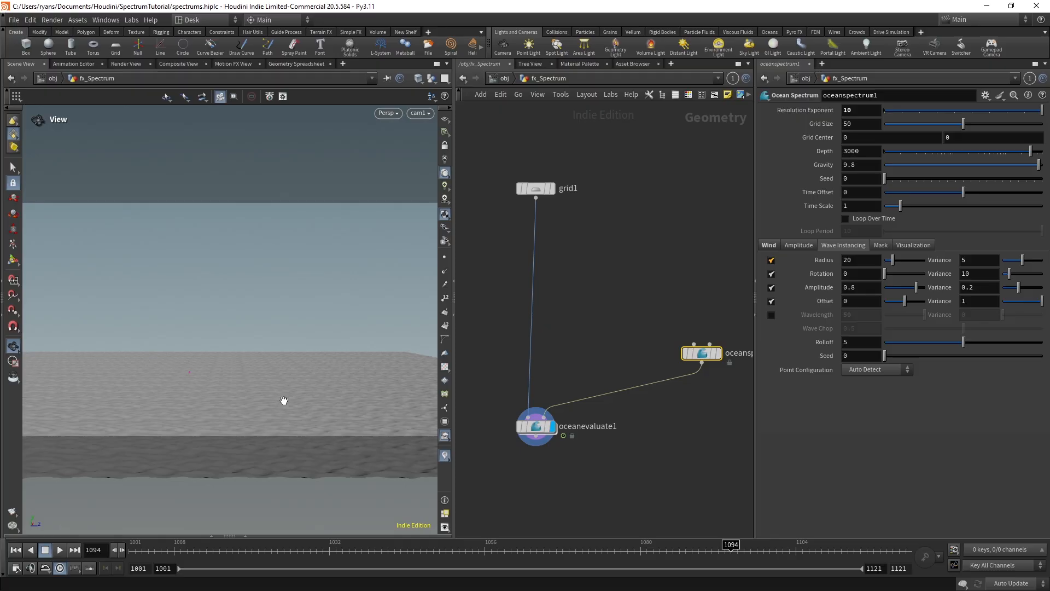
Add a Scatter node fed by the grid node and display its scattered points
{"action": "left_click", "coordinate": [552, 189]}
{"action": "left_click_drag", "start_coordinate": [617, 231], "coordinate": [492, 152]}
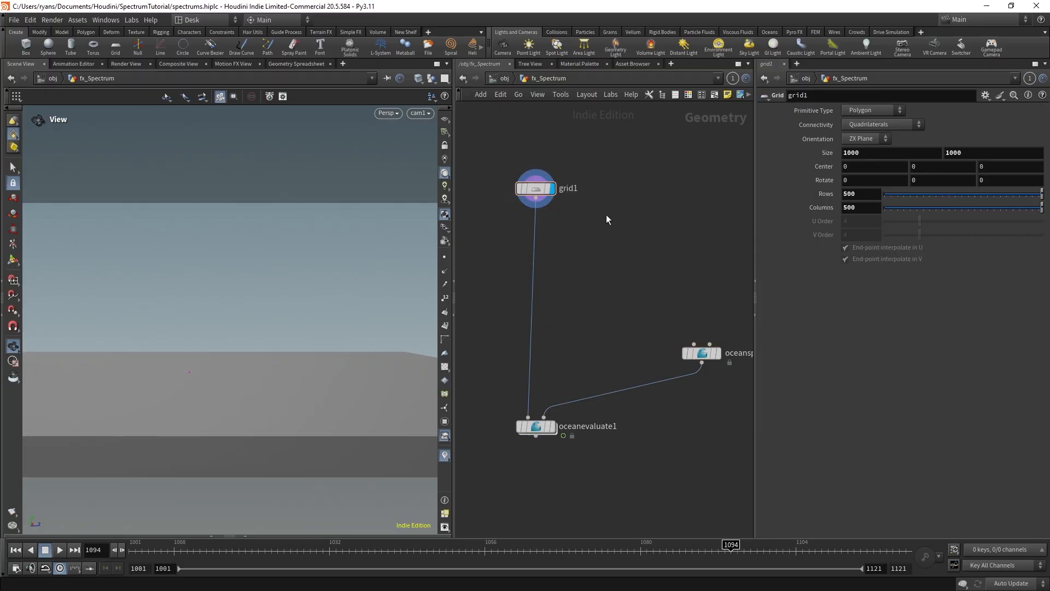
{"action": "key", "text": "Tab"}
{"action": "type", "text": "scat"}
{"action": "key", "text": "Return"}
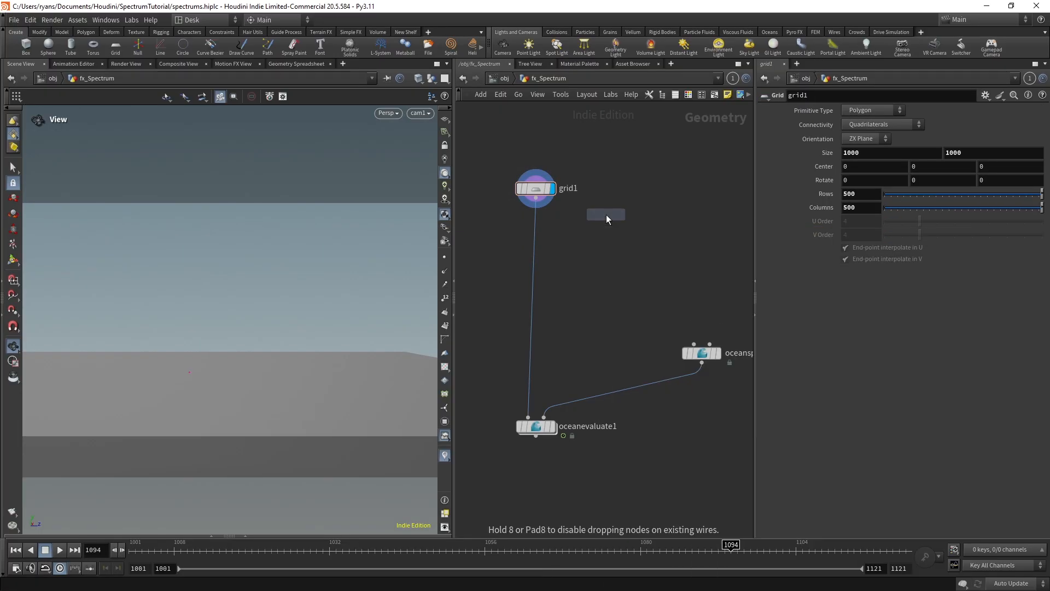
{"action": "left_click", "coordinate": [635, 235]}
{"action": "left_click", "coordinate": [653, 236]}
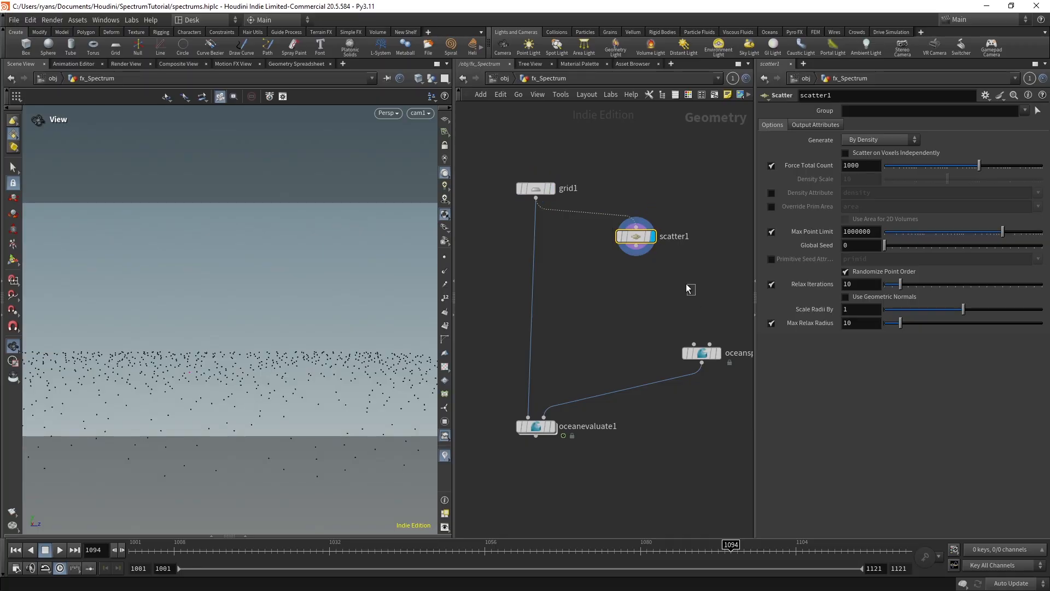
Set the Scatter node's Force Total Count to 100
{"action": "left_click", "coordinate": [863, 166]}
{"action": "key", "text": "BackSpace"}
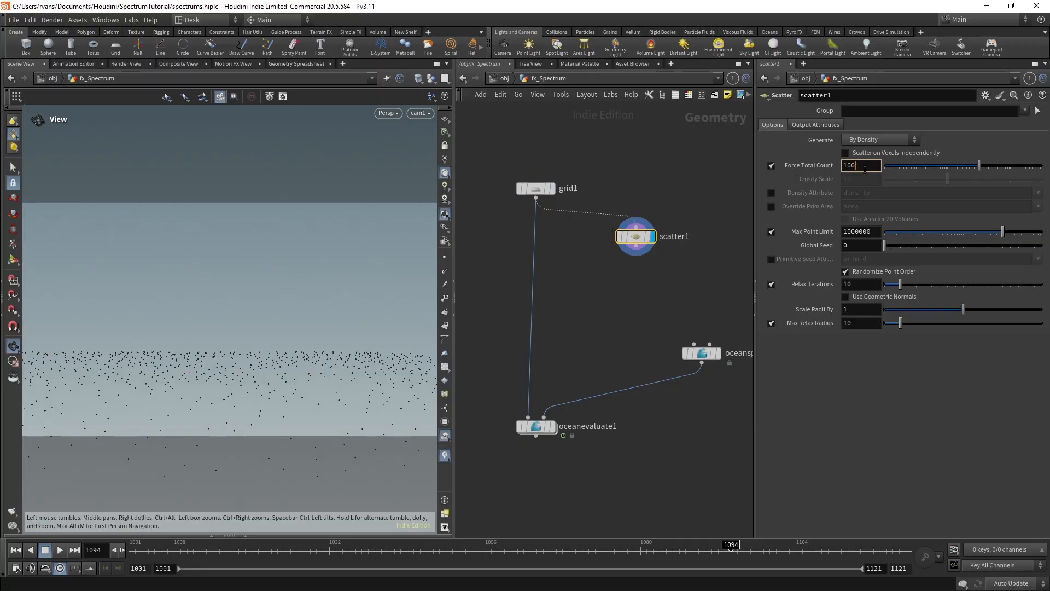
{"action": "key", "text": "Return"}
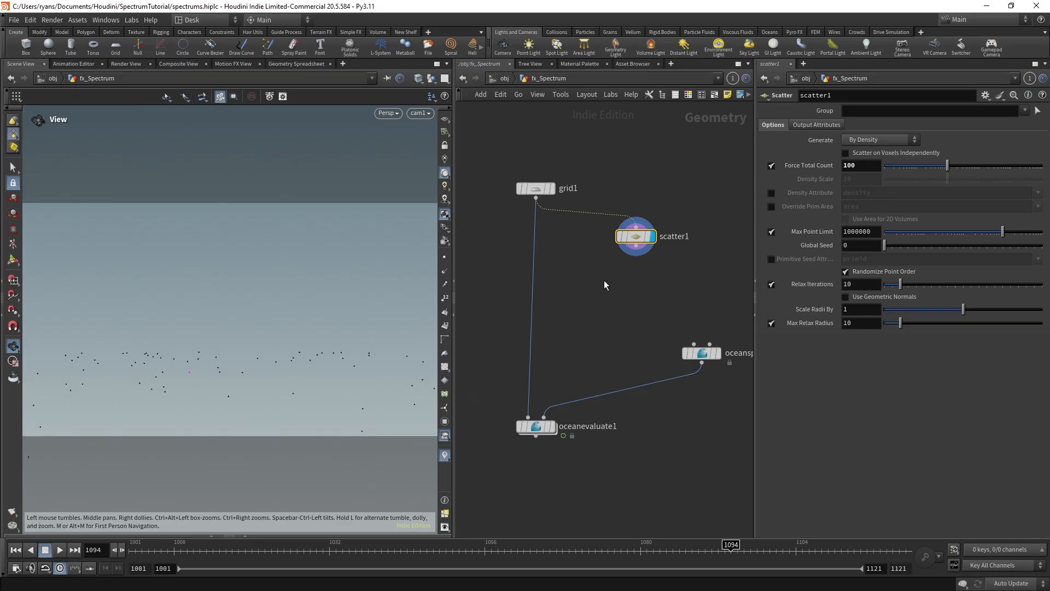
Wire the Scatter node's output into the first input of the Ocean Spectrum node
{"action": "middle_click_drag", "start_coordinate": [644, 314], "coordinate": [584, 314]}
{"action": "left_click_drag", "start_coordinate": [680, 302], "coordinate": [591, 398]}
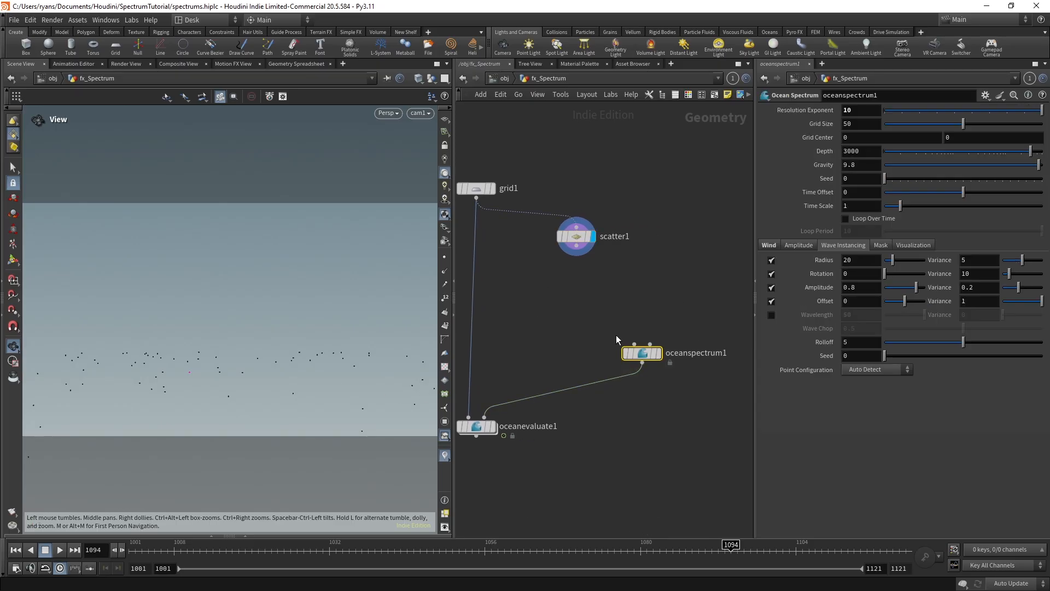
{"action": "scroll", "coordinate": [608, 337], "scroll_direction": "up", "scroll_amount": 4}
{"action": "middle_click_drag", "start_coordinate": [664, 343], "coordinate": [574, 343]}
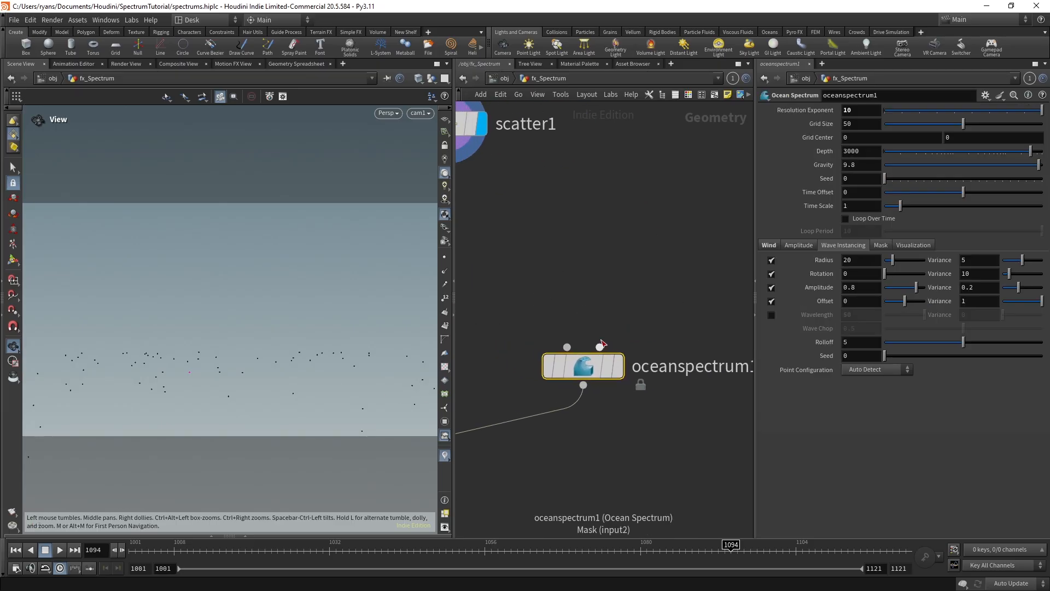
{"action": "middle_click_drag", "start_coordinate": [549, 258], "coordinate": [637, 311]}
{"action": "left_click", "coordinate": [536, 204]}
{"action": "left_click", "coordinate": [632, 367]}
{"action": "scroll", "coordinate": [550, 402], "scroll_direction": "down", "scroll_amount": 3}
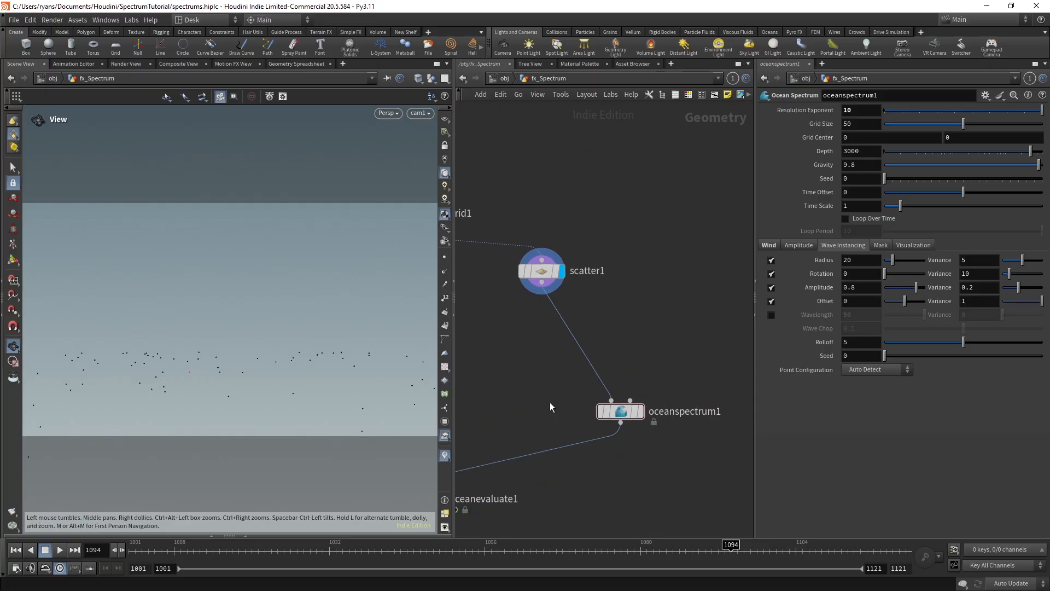
Display the result of the Ocean Evaluate node and show its parameters
{"action": "middle_click_drag", "start_coordinate": [550, 402], "coordinate": [653, 311]}
{"action": "left_click", "coordinate": [545, 411]}
{"action": "left_click", "coordinate": [526, 410]}
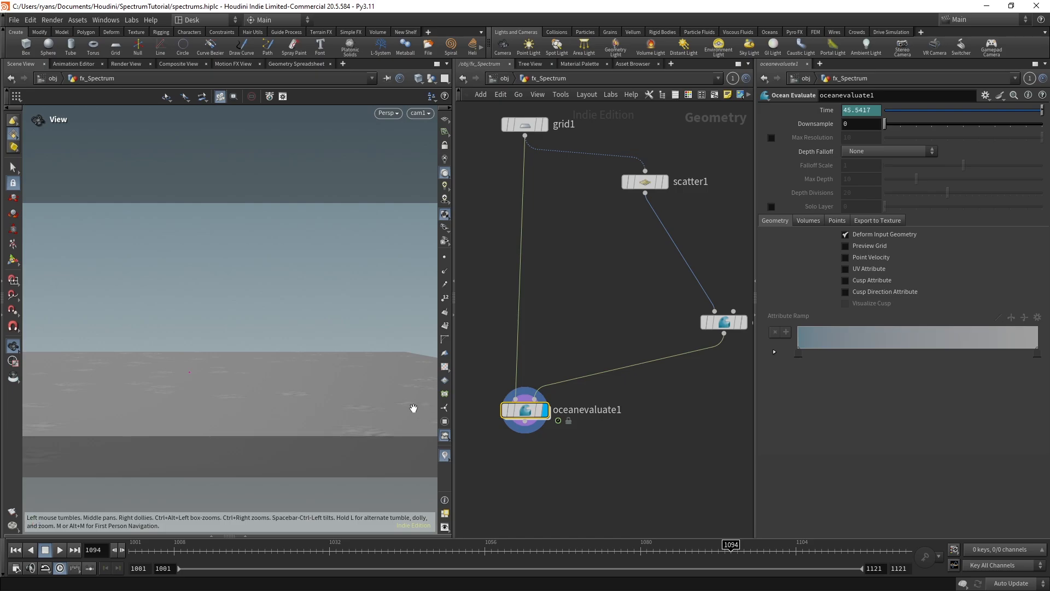
Cut the wire between the Scatter node and the Ocean Spectrum node, and undo the cut
{"action": "middle_click_drag", "start_coordinate": [633, 264], "coordinate": [603, 272]}
{"action": "key", "text": "y"}
{"action": "left_click_drag", "start_coordinate": [606, 275], "coordinate": [680, 234]}
{"action": "key", "text": "ctrl+z"}
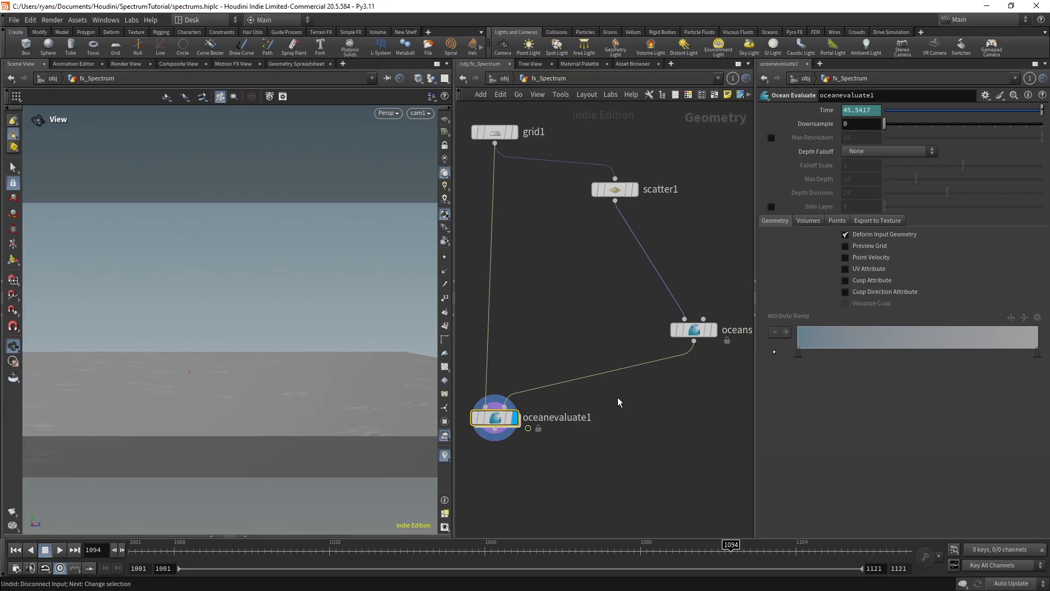
Try a Wave Instancing Radius of 50 on the Ocean Spectrum node, and restore it to 20
{"action": "left_click", "coordinate": [693, 330]}
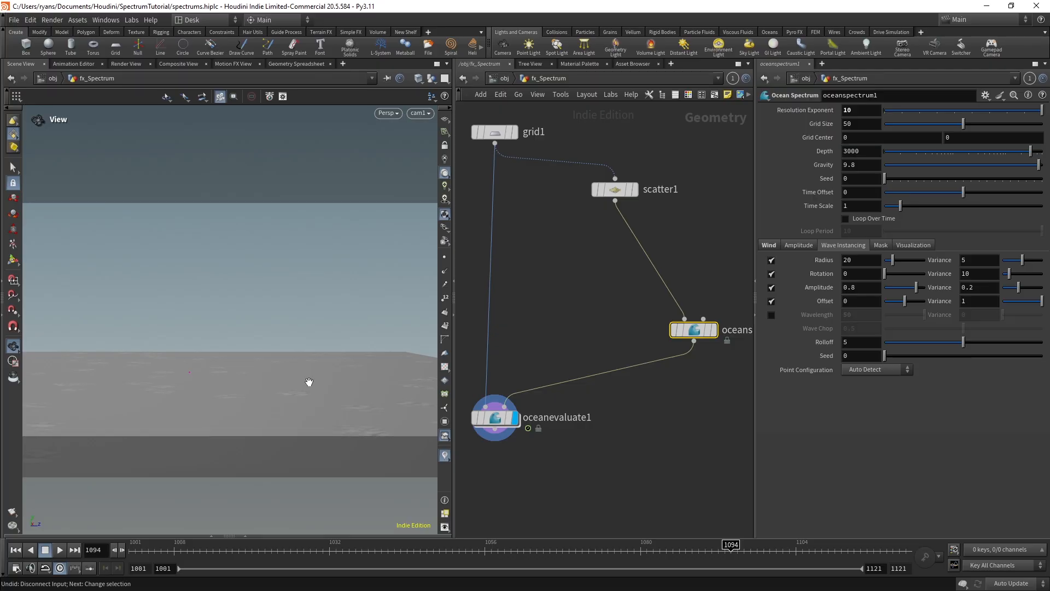
{"action": "double_click", "coordinate": [848, 260]}
{"action": "type", "text": "50"}
{"action": "left_click", "coordinate": [824, 458]}
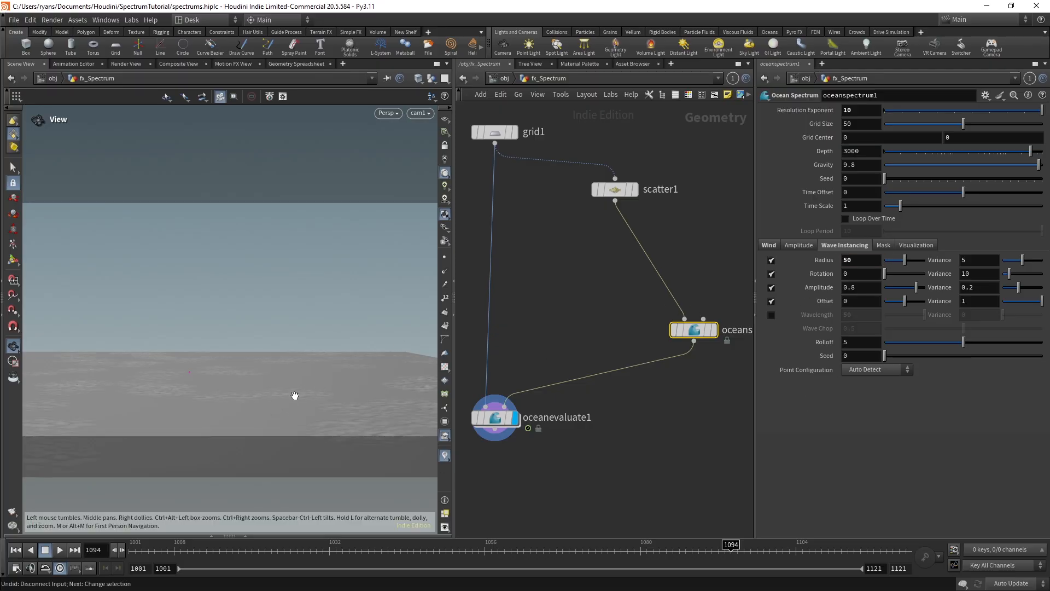
{"action": "double_click", "coordinate": [853, 260]}
{"action": "type", "text": "20"}
{"action": "key", "text": "Return"}
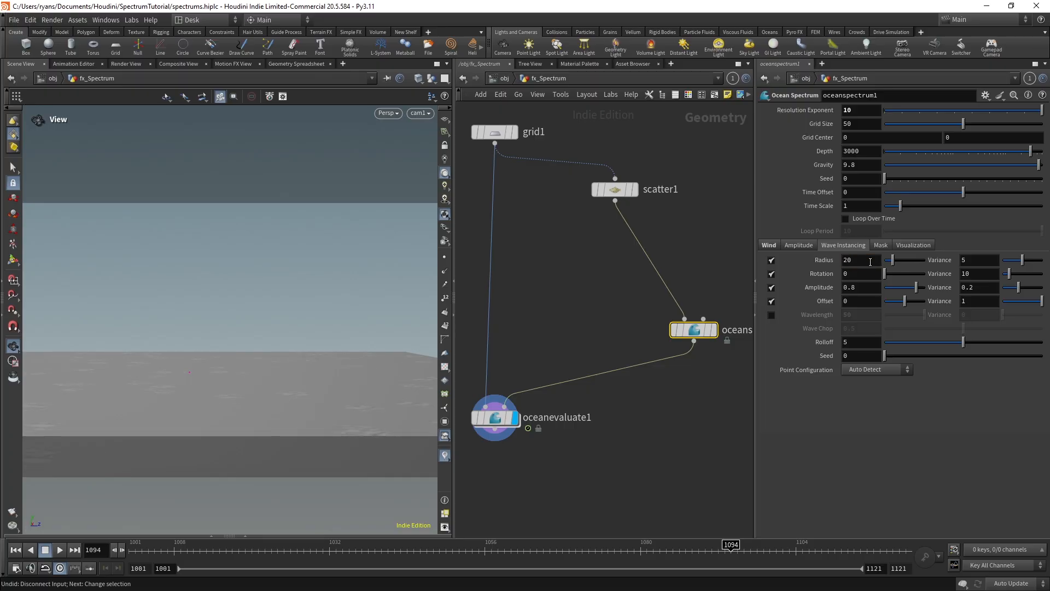
Set the Ocean Spectrum's Wave Instancing Radius to 10 and its radius Variance to 50
{"action": "left_click", "coordinate": [986, 259]}
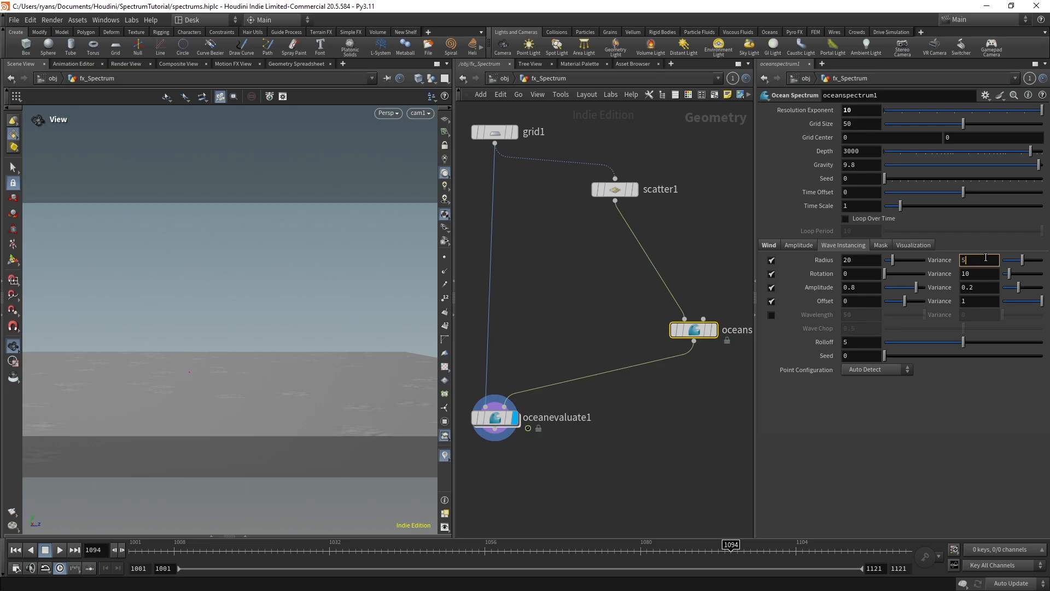
{"action": "double_click", "coordinate": [858, 260]}
{"action": "type", "text": "10"}
{"action": "key", "text": "Return"}
{"action": "left_click", "coordinate": [987, 261]}
{"action": "type", "text": "0"}
{"action": "key", "text": "Return"}
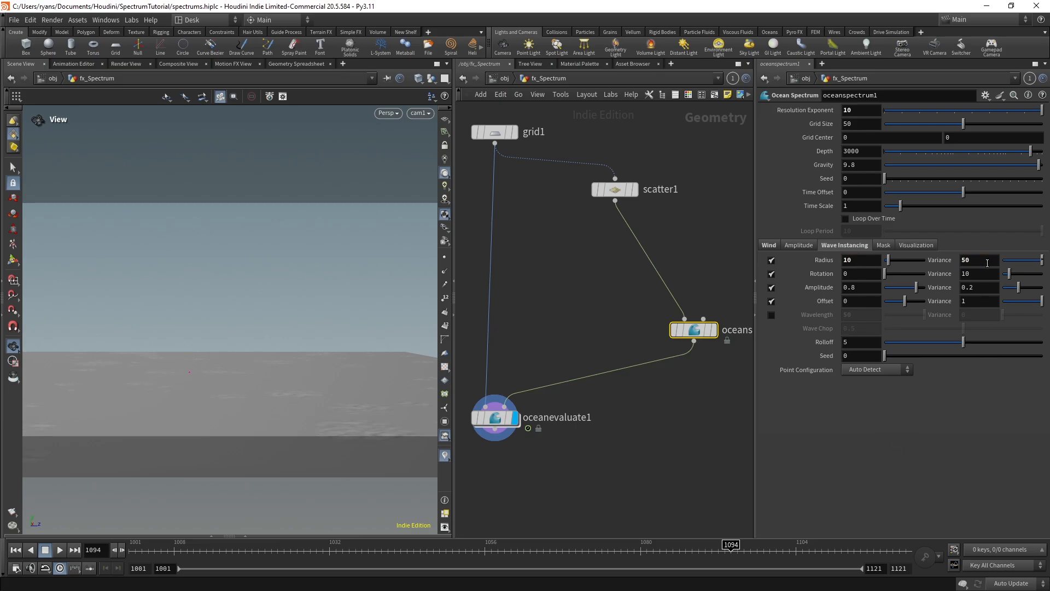
Examine the size variation of the wave patches from above, and return the viewport to cam1
{"action": "left_click_drag", "start_coordinate": [291, 329], "coordinate": [344, 255]}
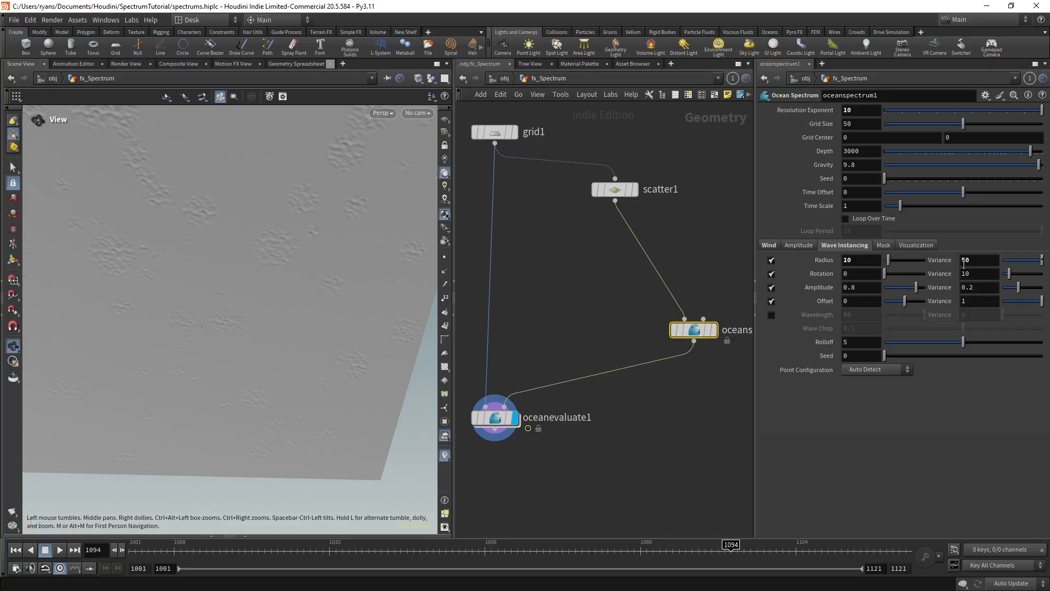
{"action": "left_click_drag", "start_coordinate": [288, 237], "coordinate": [307, 223]}
{"action": "left_click", "coordinate": [417, 113]}
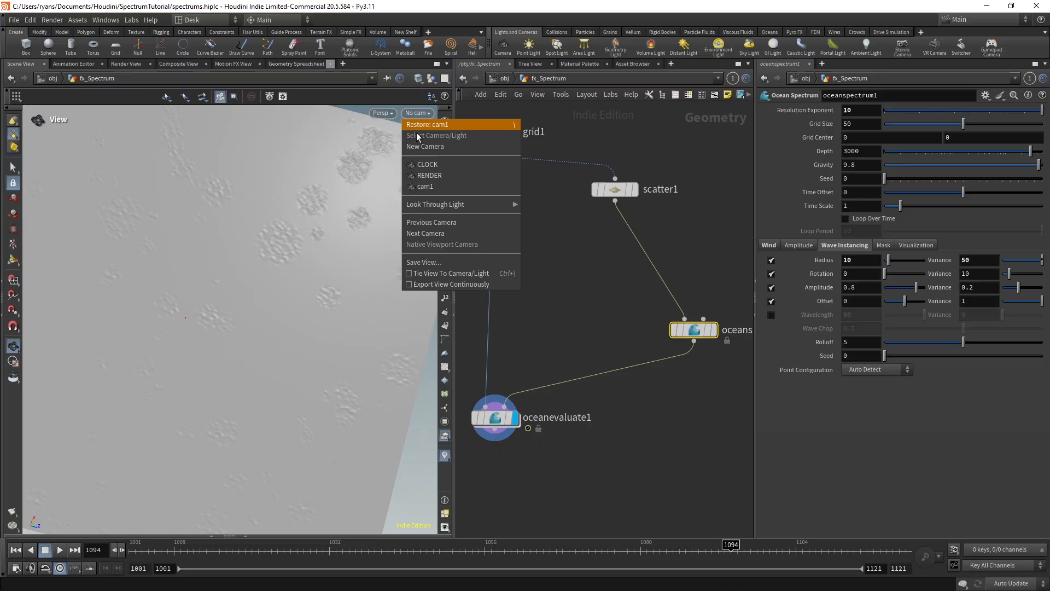
{"action": "left_click", "coordinate": [431, 188]}
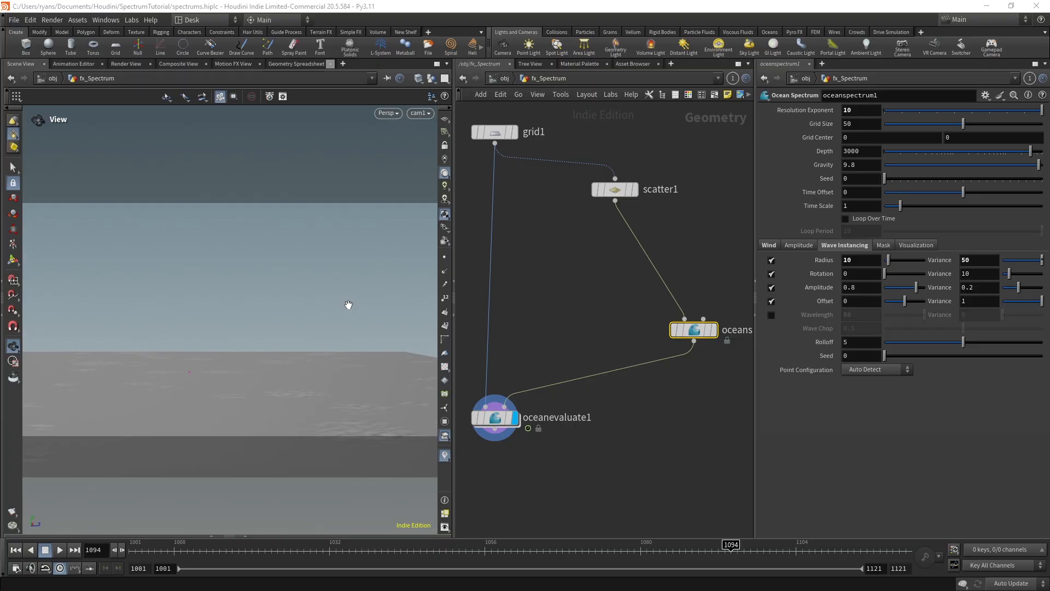
Set the Wave Instancing radius Variance to 5 and the Radius to 200
{"action": "left_click", "coordinate": [978, 262]}
{"action": "key", "text": "BackSpace"}
{"action": "key", "text": "Return"}
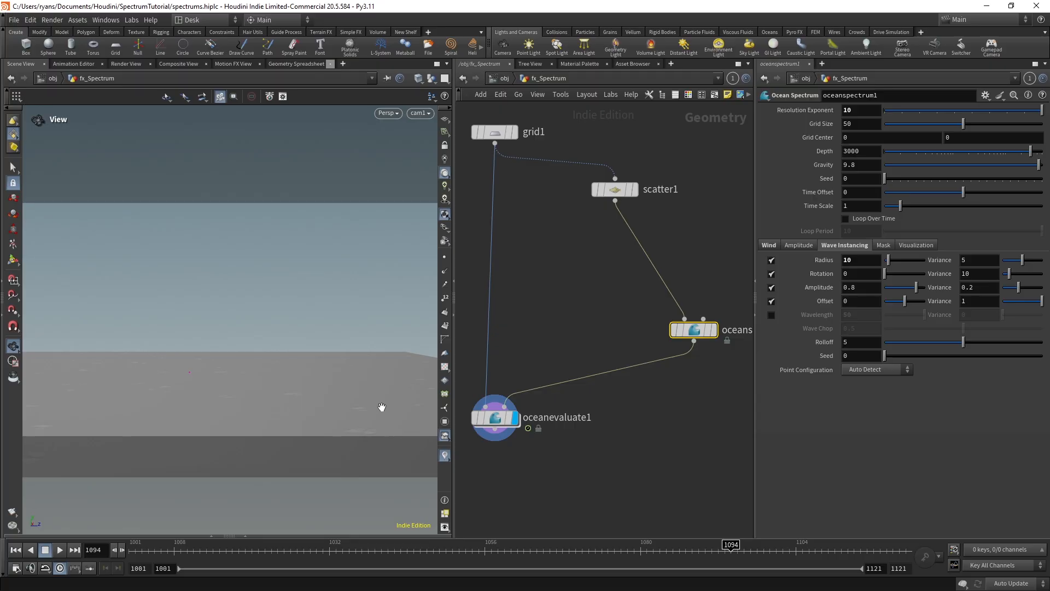
{"action": "left_click", "coordinate": [865, 261]}
{"action": "type", "text": "200"}
{"action": "key", "text": "Return"}
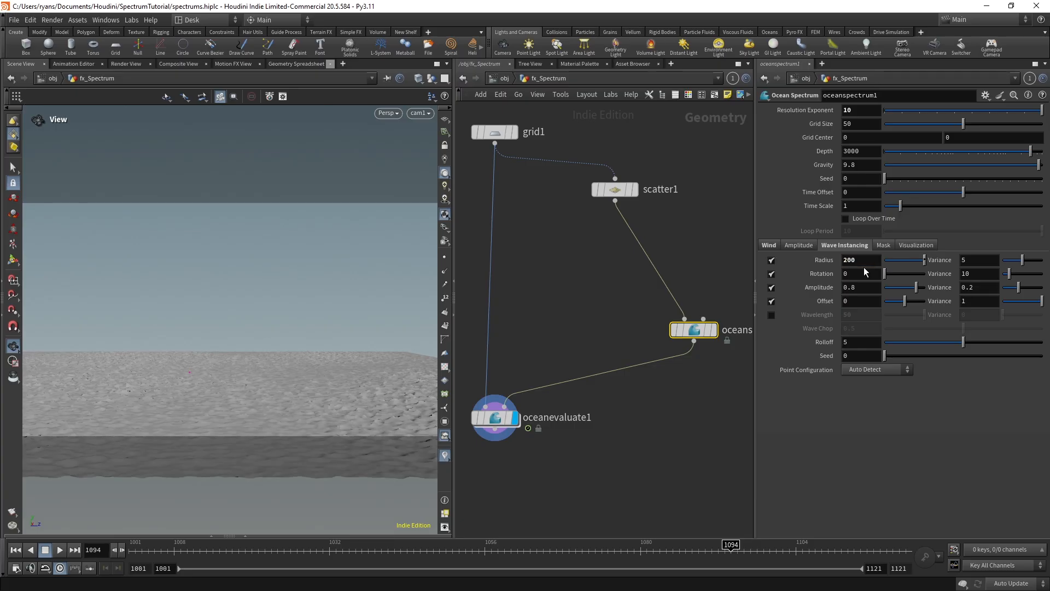
Display the Scatter node's points and set its Force Total Count to 10000
{"action": "left_click_drag", "start_coordinate": [321, 469], "coordinate": [320, 424]}
{"action": "left_click_drag", "start_coordinate": [322, 290], "coordinate": [347, 391]}
{"action": "scroll", "coordinate": [347, 392], "scroll_direction": "down", "scroll_amount": 5}
{"action": "left_click_drag", "start_coordinate": [247, 333], "coordinate": [263, 305]}
{"action": "left_click", "coordinate": [634, 189]}
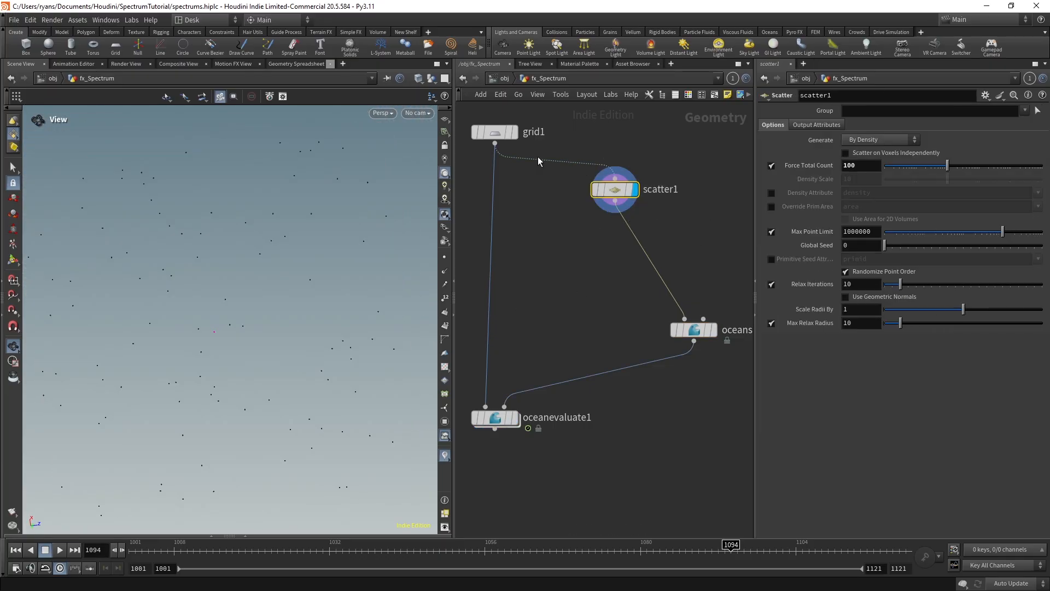
{"action": "scroll", "coordinate": [382, 184], "scroll_direction": "down", "scroll_amount": 4}
{"action": "left_click_drag", "start_coordinate": [279, 281], "coordinate": [297, 326]}
{"action": "left_click", "coordinate": [878, 164]}
{"action": "type", "text": "00"}
{"action": "key", "text": "Return"}
Turn the Scatter node's Relax Iterations off and back on to compare the point distribution
{"action": "scroll", "coordinate": [286, 345], "scroll_direction": "up", "scroll_amount": 3}
{"action": "scroll", "coordinate": [287, 345], "scroll_direction": "up", "scroll_amount": 3}
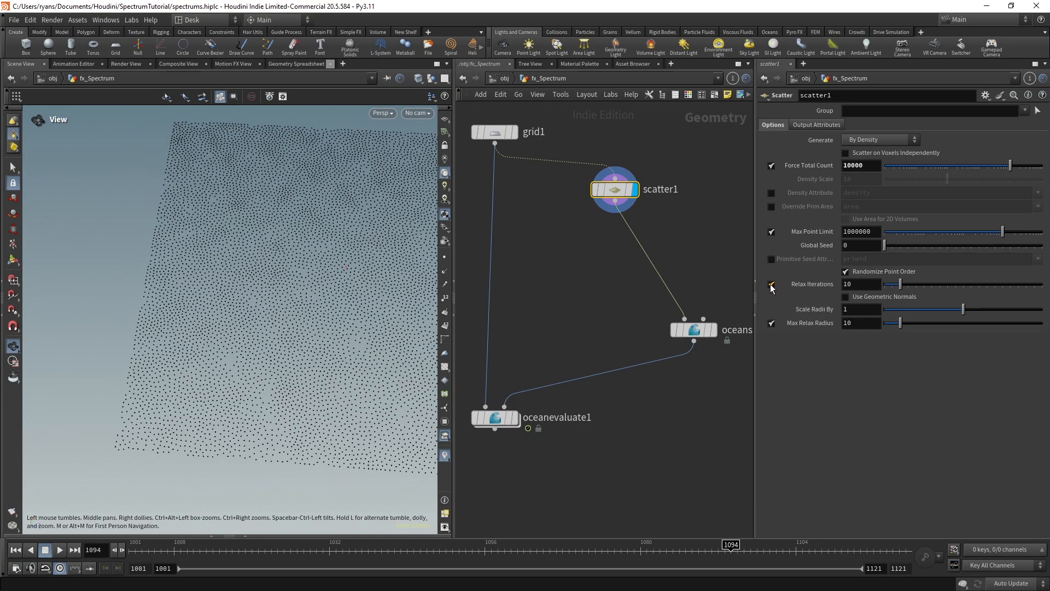
{"action": "scroll", "coordinate": [295, 335], "scroll_direction": "up", "scroll_amount": 3}
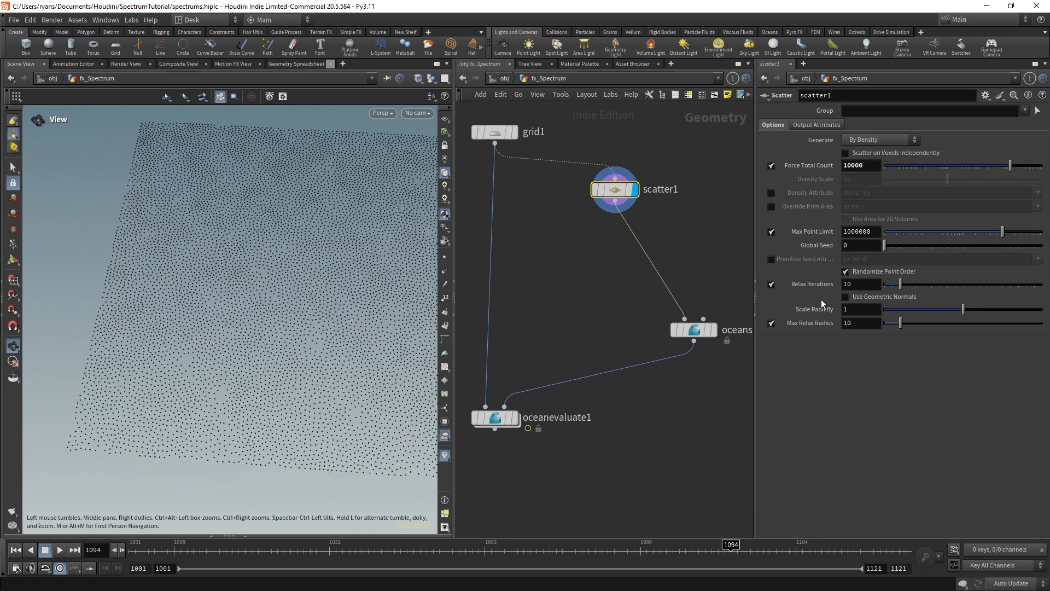
{"action": "left_click", "coordinate": [772, 284]}
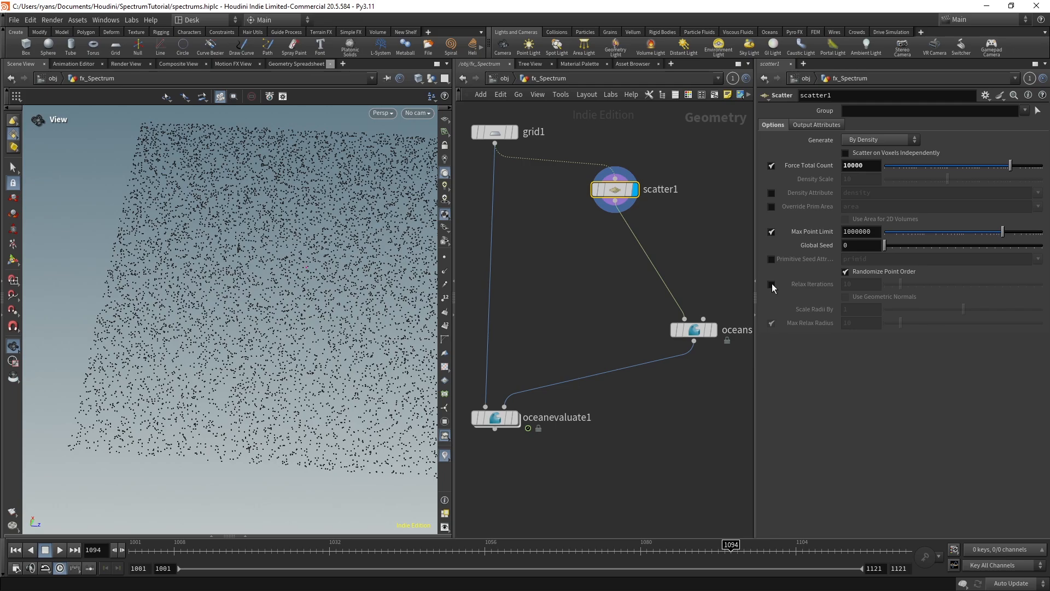
{"action": "left_click", "coordinate": [772, 284]}
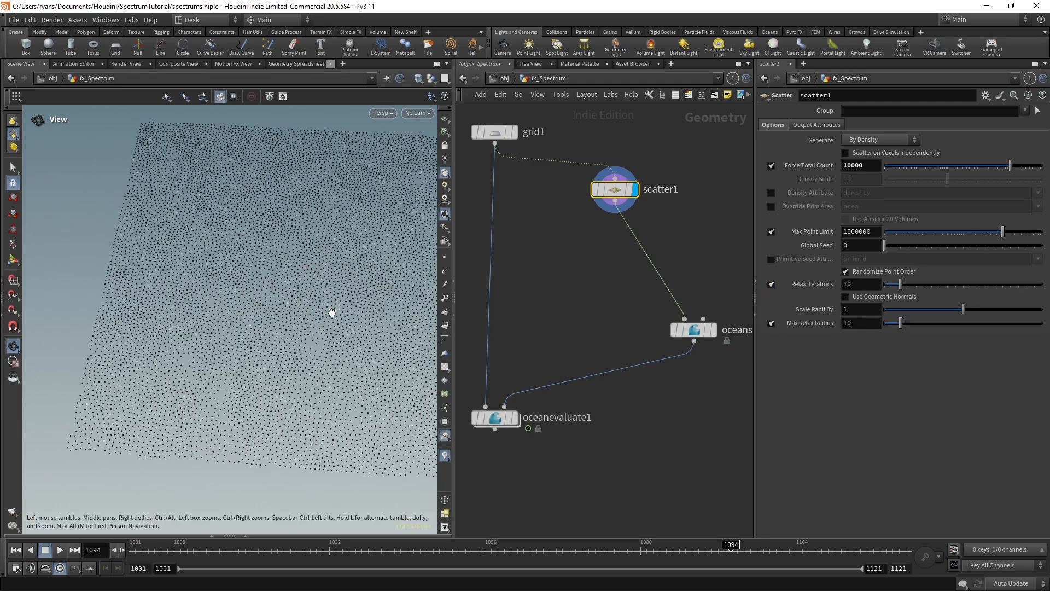
Look through cam1 in the viewport again
{"action": "left_click", "coordinate": [416, 112]}
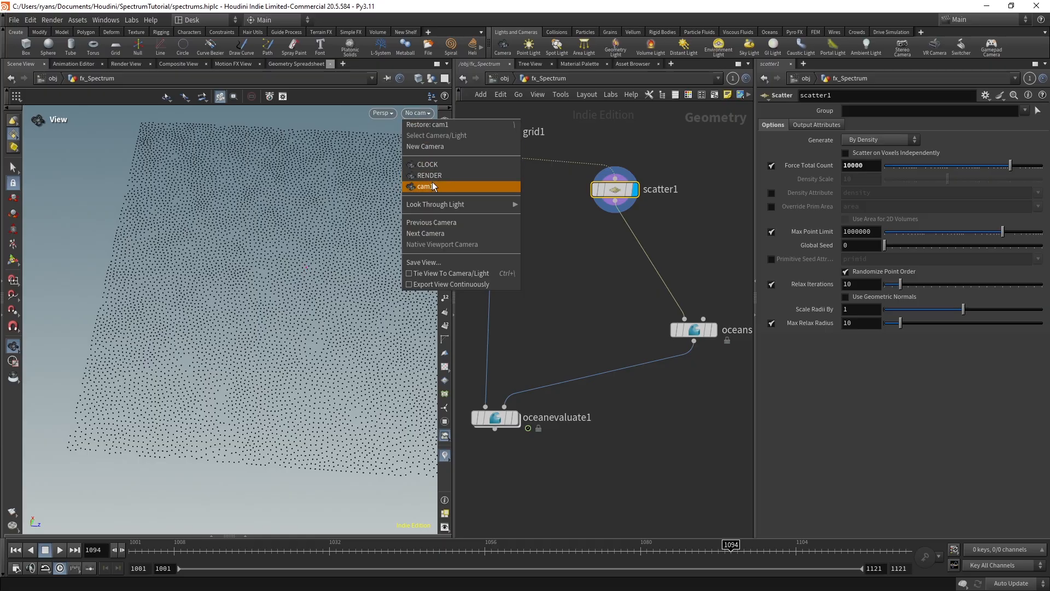
{"action": "left_click", "coordinate": [431, 165]}
{"action": "left_click", "coordinate": [419, 113]}
{"action": "left_click", "coordinate": [443, 186]}
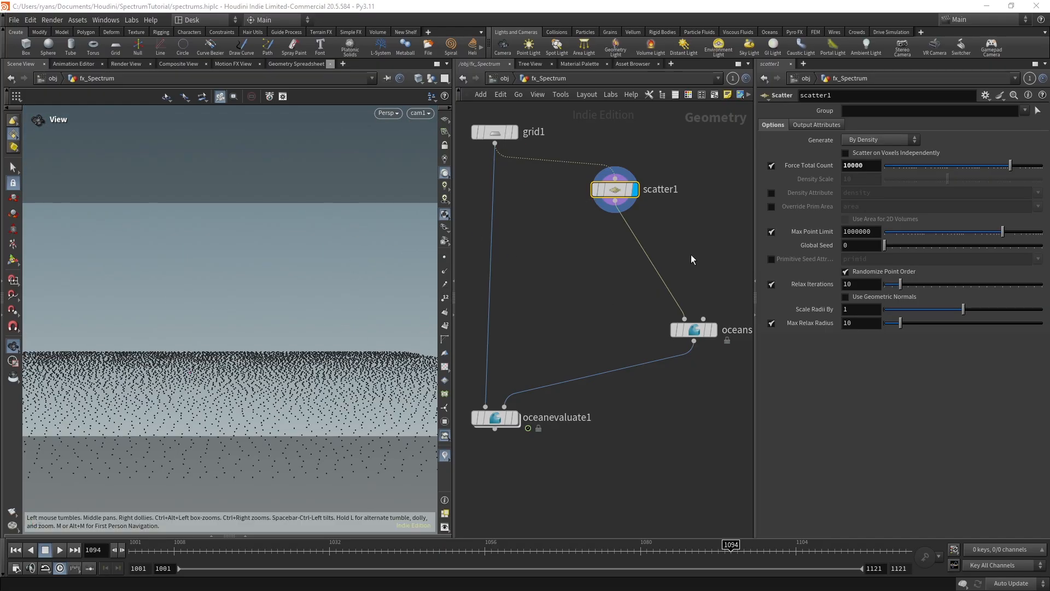
Set the Ocean Spectrum's Wave Instancing Radius to 10 and display the Ocean Evaluate node
{"action": "left_click", "coordinate": [695, 329]}
{"action": "left_click", "coordinate": [871, 260]}
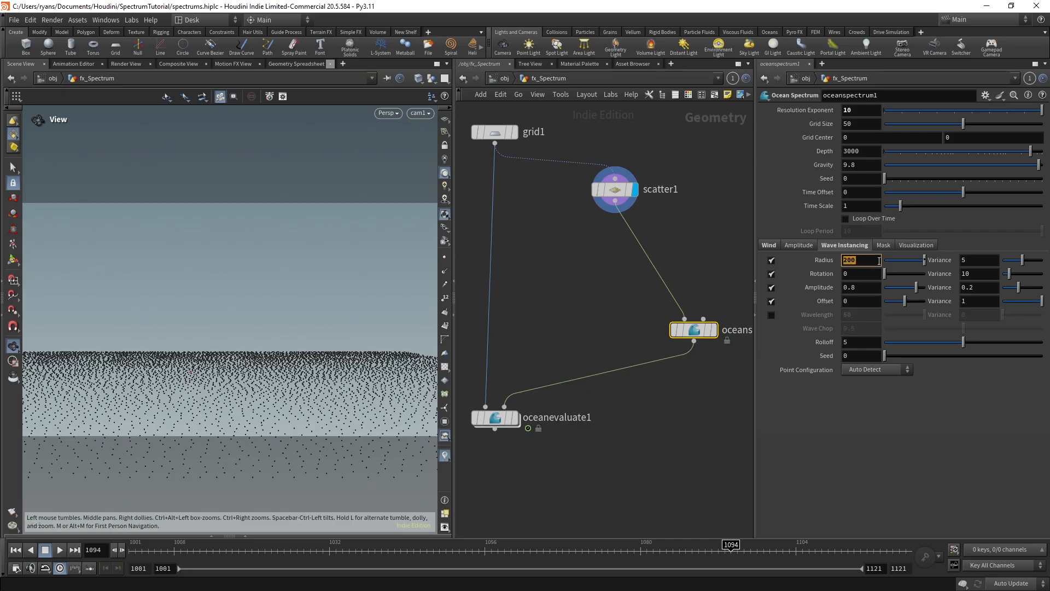
{"action": "type", "text": "10"}
{"action": "key", "text": "Return"}
{"action": "left_click", "coordinate": [515, 418]}
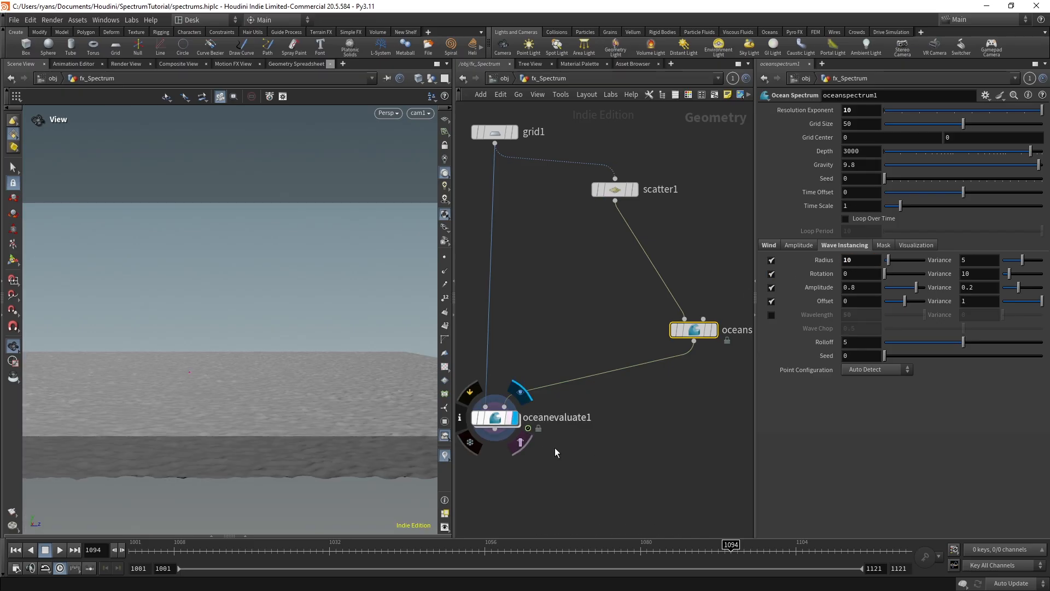
Set the Wave Instancing Radius to 30 and inspect the ocean surface from above
{"action": "left_click_drag", "start_coordinate": [305, 400], "coordinate": [305, 368]}
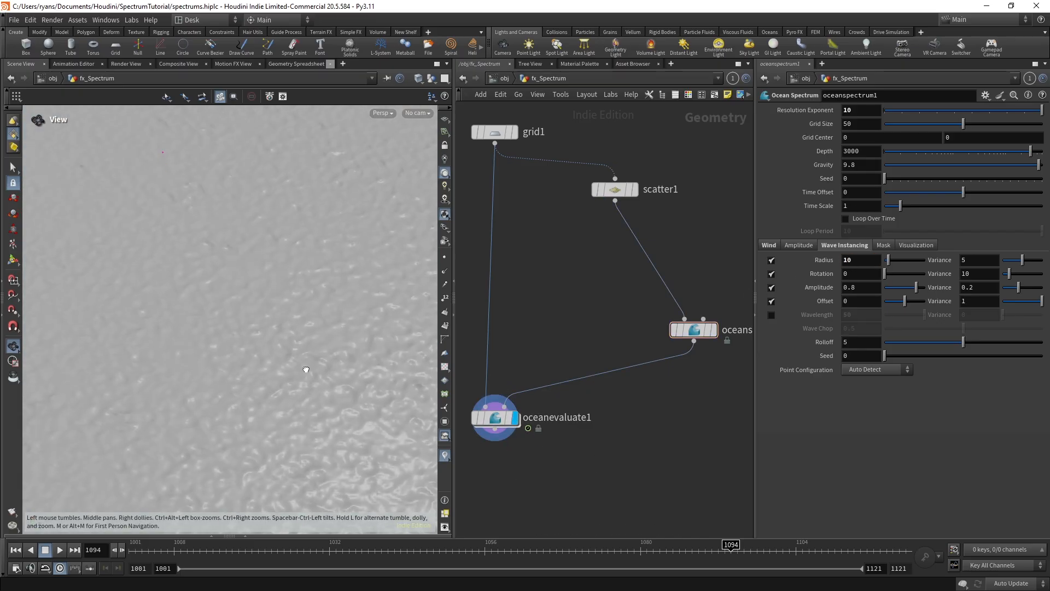
{"action": "double_click", "coordinate": [847, 260]}
{"action": "type", "text": "30"}
{"action": "key", "text": "Return"}
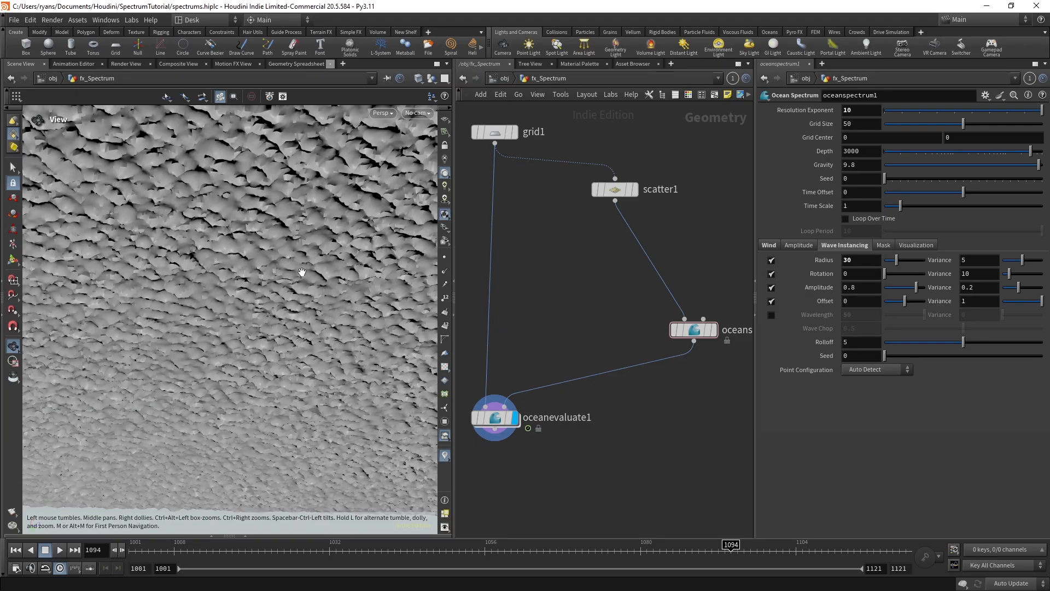
{"action": "left_click_drag", "start_coordinate": [302, 273], "coordinate": [304, 232]}
{"action": "right_click_drag", "start_coordinate": [305, 232], "coordinate": [346, 277]}
{"action": "left_click_drag", "start_coordinate": [346, 277], "coordinate": [319, 240]}
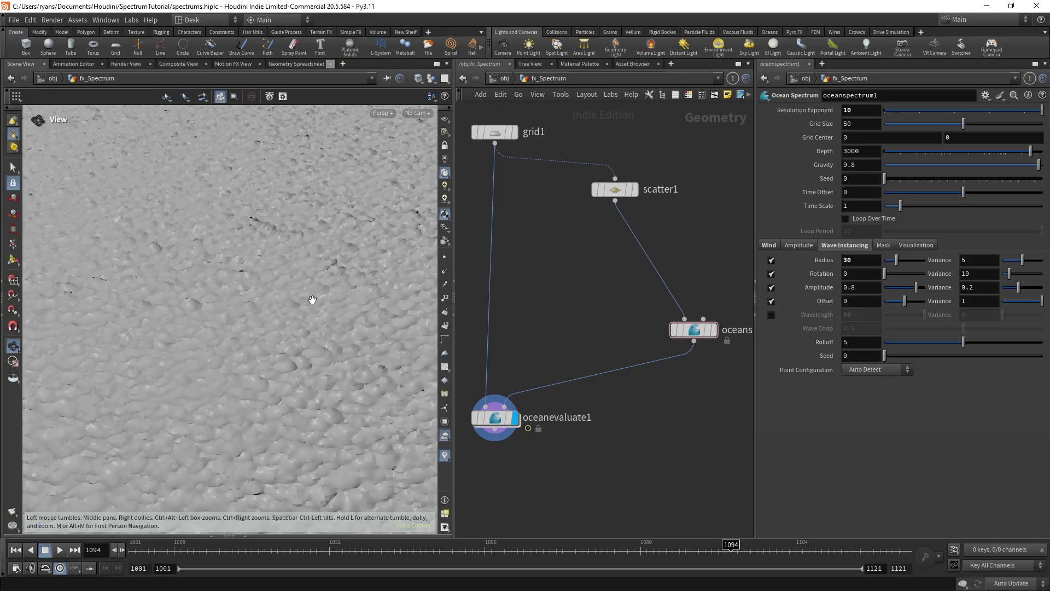
Set the Ocean Spectrum's Wave Instancing Radius to 10
{"action": "left_click_drag", "start_coordinate": [340, 253], "coordinate": [362, 234]}
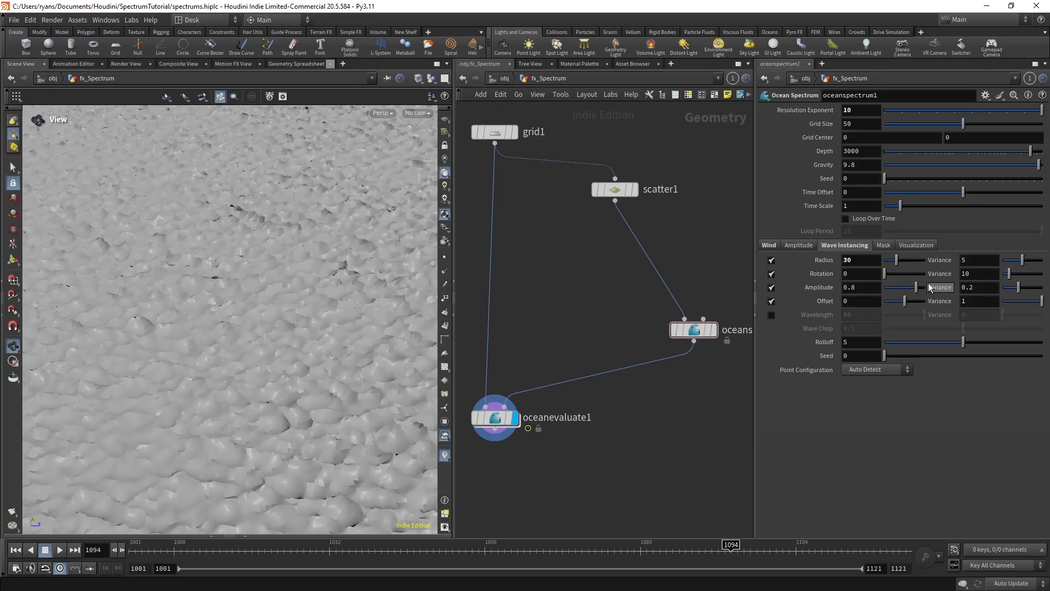
{"action": "double_click", "coordinate": [847, 258]}
{"action": "type", "text": "10"}
{"action": "key", "text": "Return"}
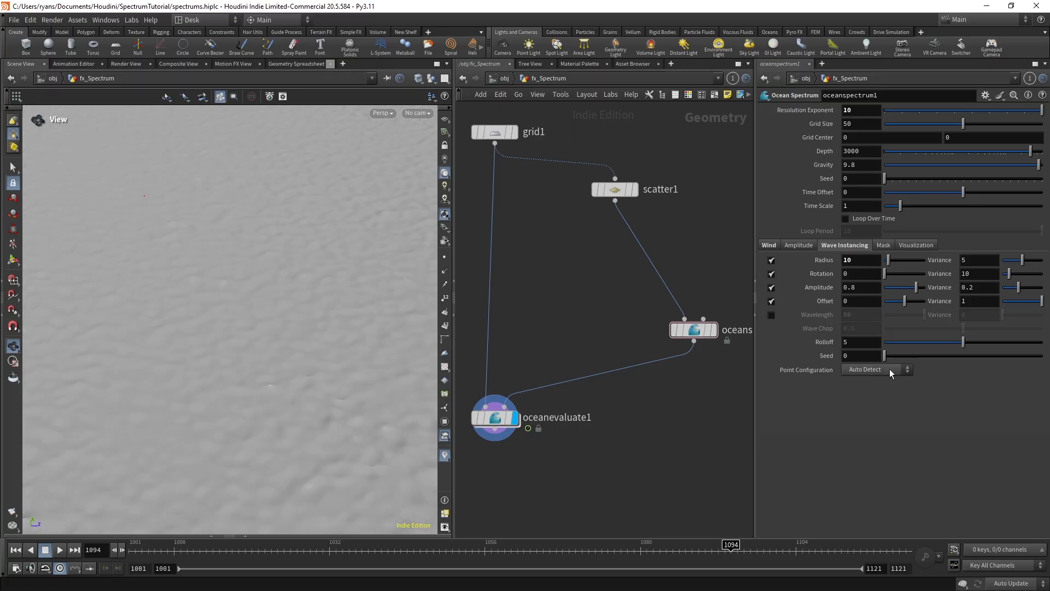
Select the Scatter node, inspect the ocean surface from several angles and look through cam1
{"action": "left_click", "coordinate": [615, 191]}
{"action": "key", "text": "l"}
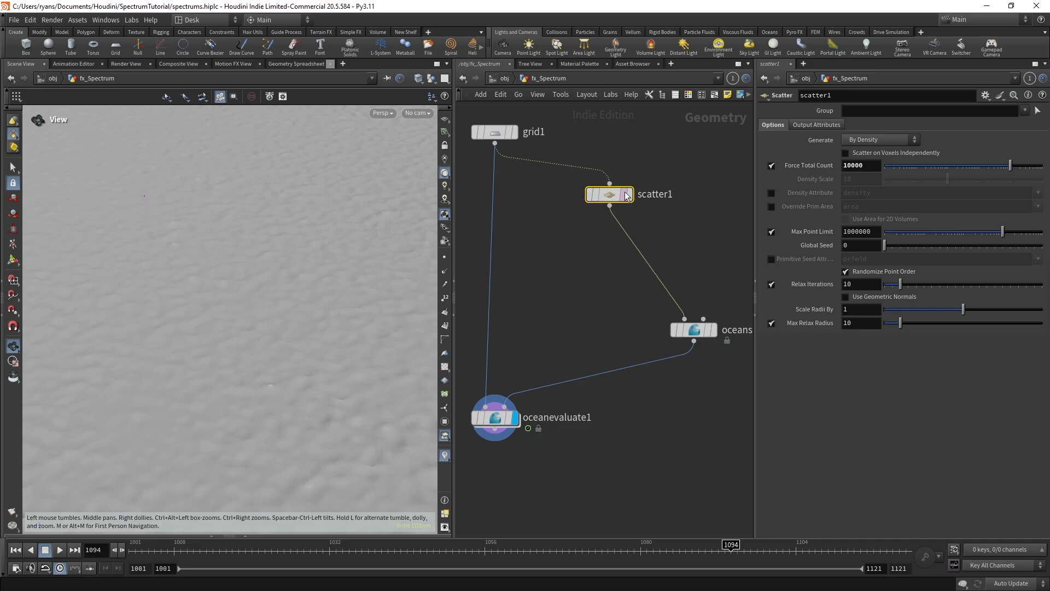
{"action": "left_click", "coordinate": [690, 241]}
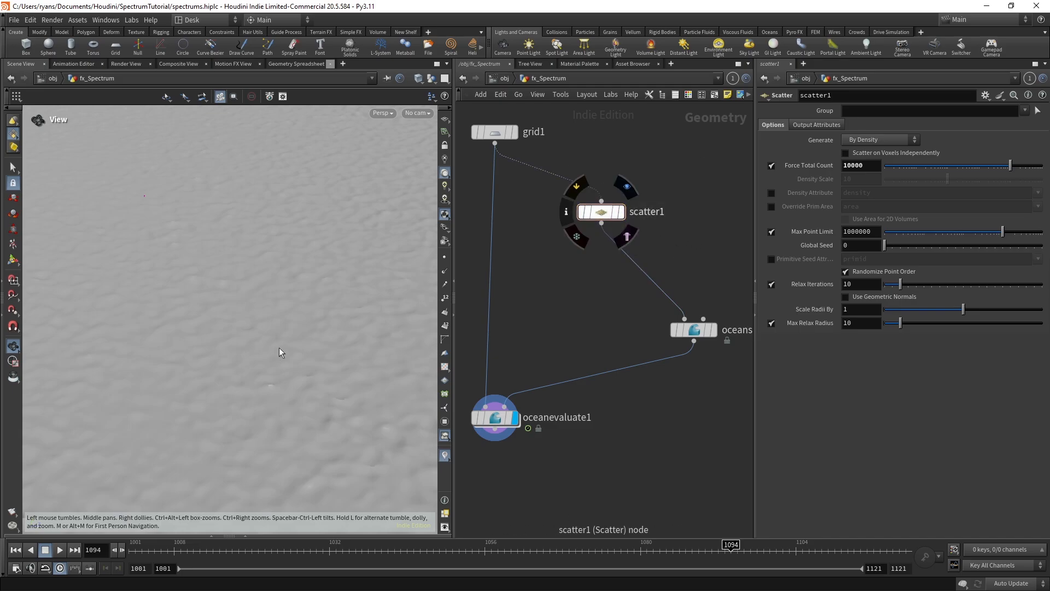
{"action": "left_click_drag", "start_coordinate": [279, 346], "coordinate": [360, 411]}
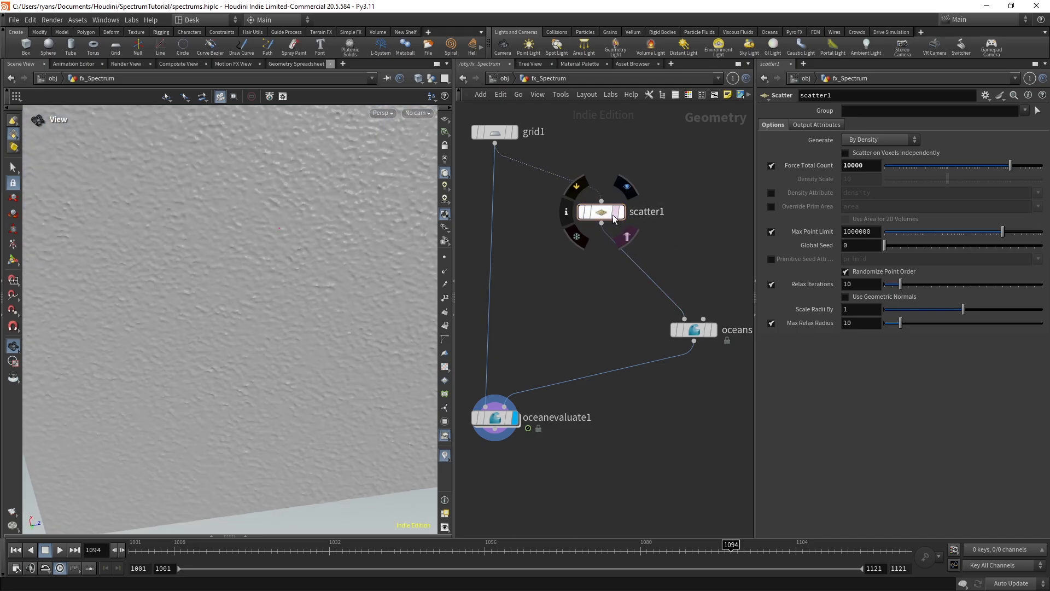
{"action": "left_click", "coordinate": [615, 216]}
{"action": "left_click_drag", "start_coordinate": [296, 258], "coordinate": [308, 208]}
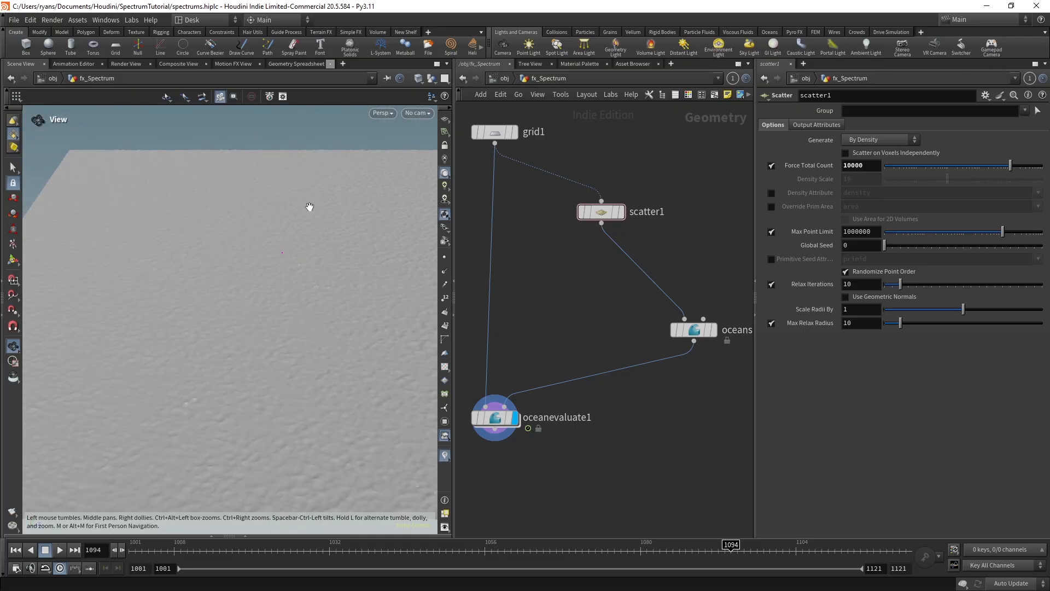
{"action": "left_click_drag", "start_coordinate": [302, 409], "coordinate": [279, 458]}
{"action": "left_click", "coordinate": [418, 113]}
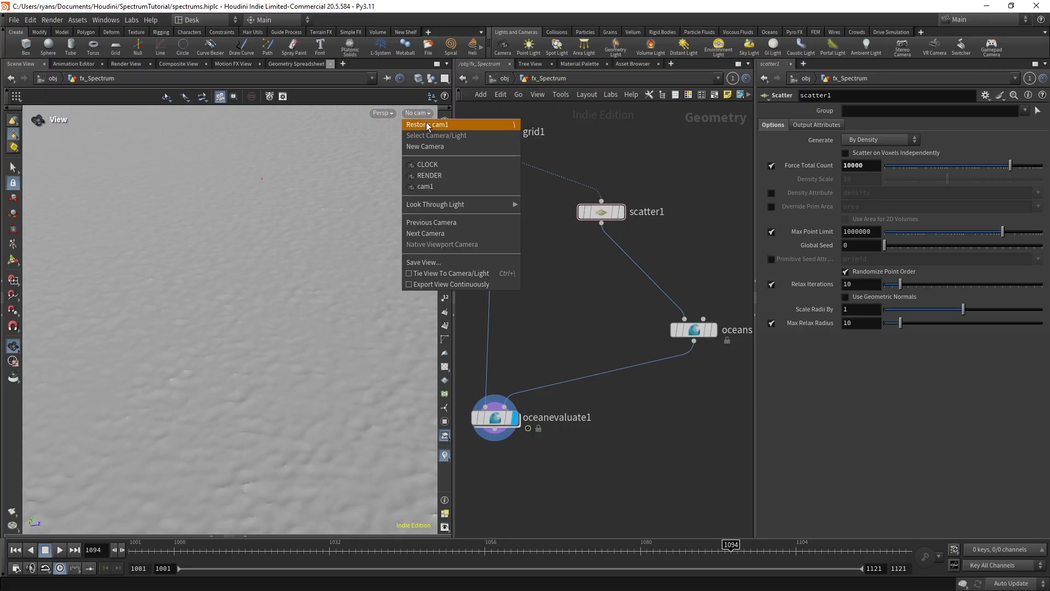
{"action": "left_click", "coordinate": [432, 186]}
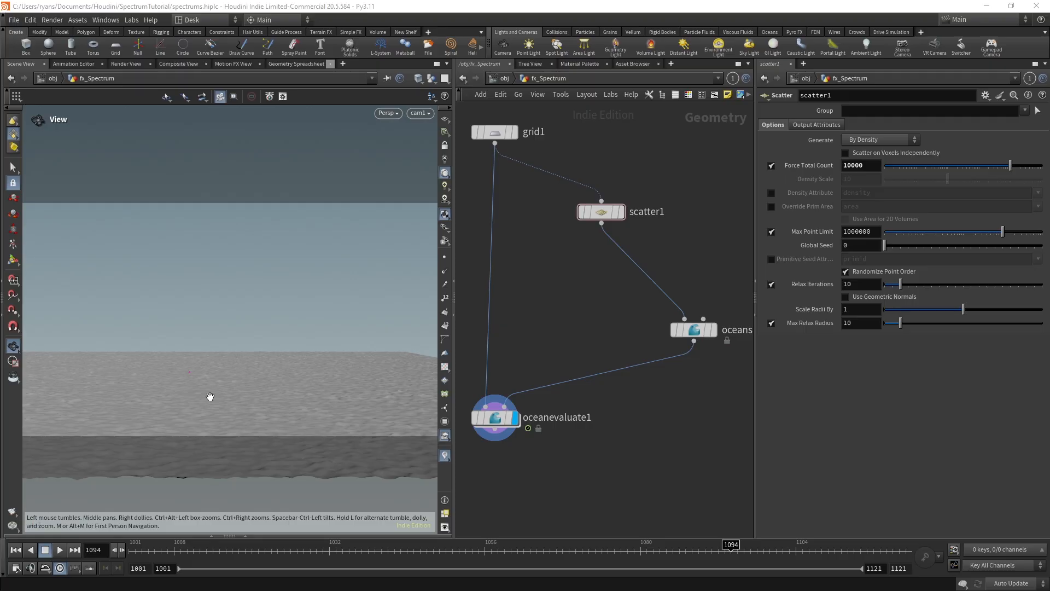
{"action": "left_click", "coordinate": [694, 330]}
{"action": "left_click", "coordinate": [629, 212]}
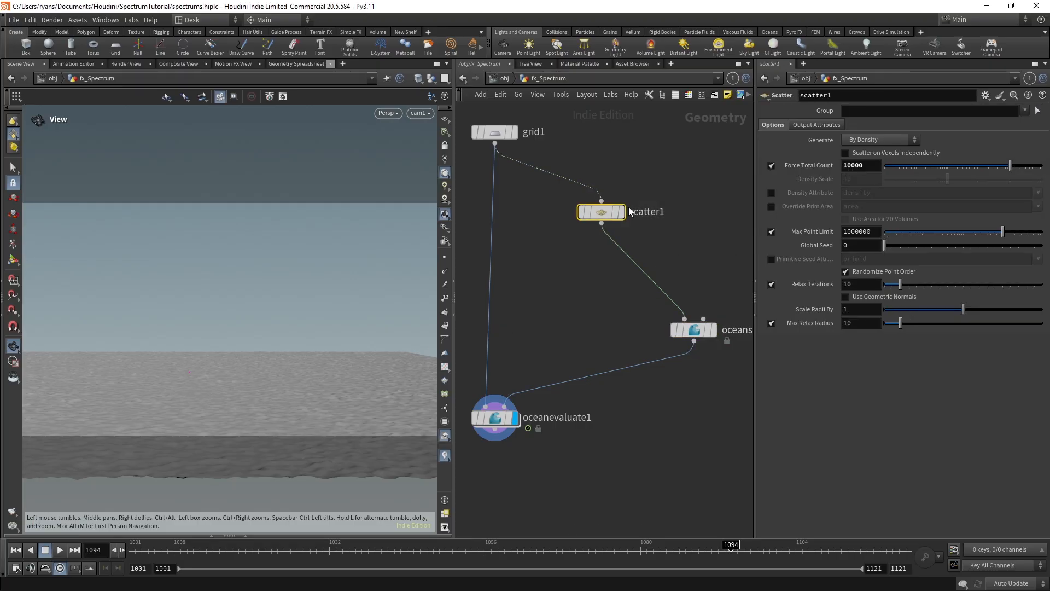
{"action": "left_click_drag", "start_coordinate": [666, 162], "coordinate": [565, 278]}
{"action": "left_click_drag", "start_coordinate": [725, 287], "coordinate": [653, 352]}
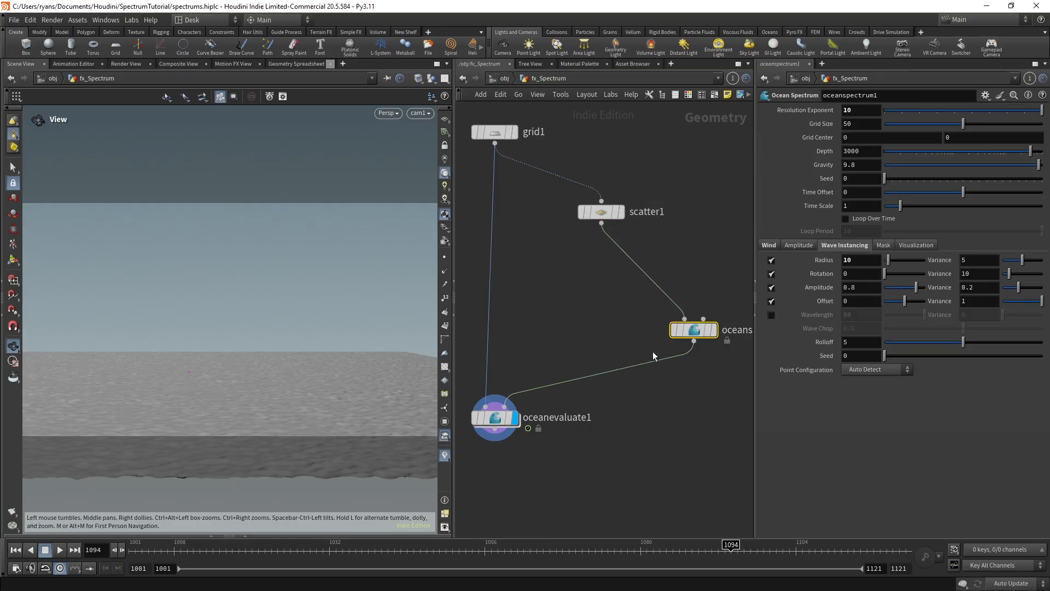
{"action": "left_click", "coordinate": [684, 419]}
{"action": "middle_click_drag", "start_coordinate": [673, 296], "coordinate": [682, 313]}
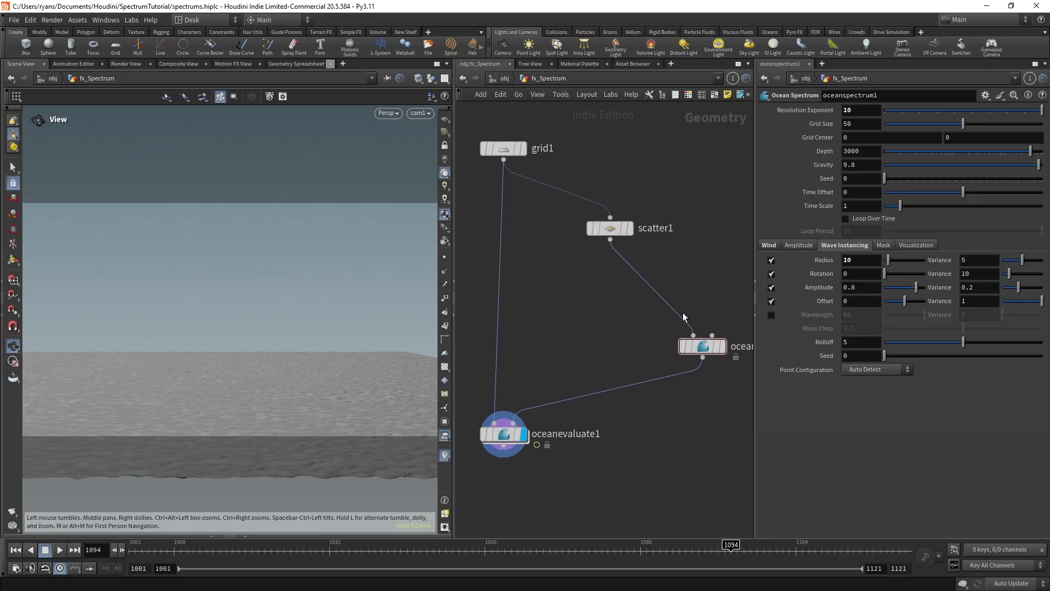
Cut the connection between the Scatter node and the Ocean Spectrum node
{"action": "middle_click_drag", "start_coordinate": [595, 296], "coordinate": [594, 308]}
{"action": "key", "text": "y"}
{"action": "left_click_drag", "start_coordinate": [601, 331], "coordinate": [671, 310]}
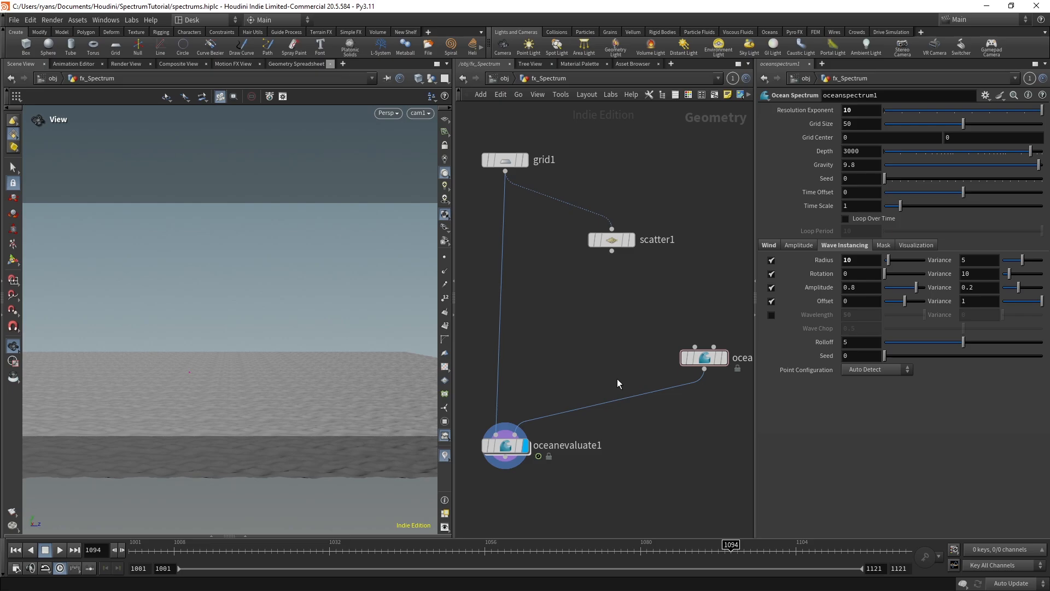
Review the Ocean Spectrum's Amplitude and Wave Instancing settings, and reconnect the Scatter node's output to the Ocean Spectrum's first input
{"action": "left_click_drag", "start_coordinate": [695, 273], "coordinate": [704, 420]}
{"action": "left_click", "coordinate": [775, 246]}
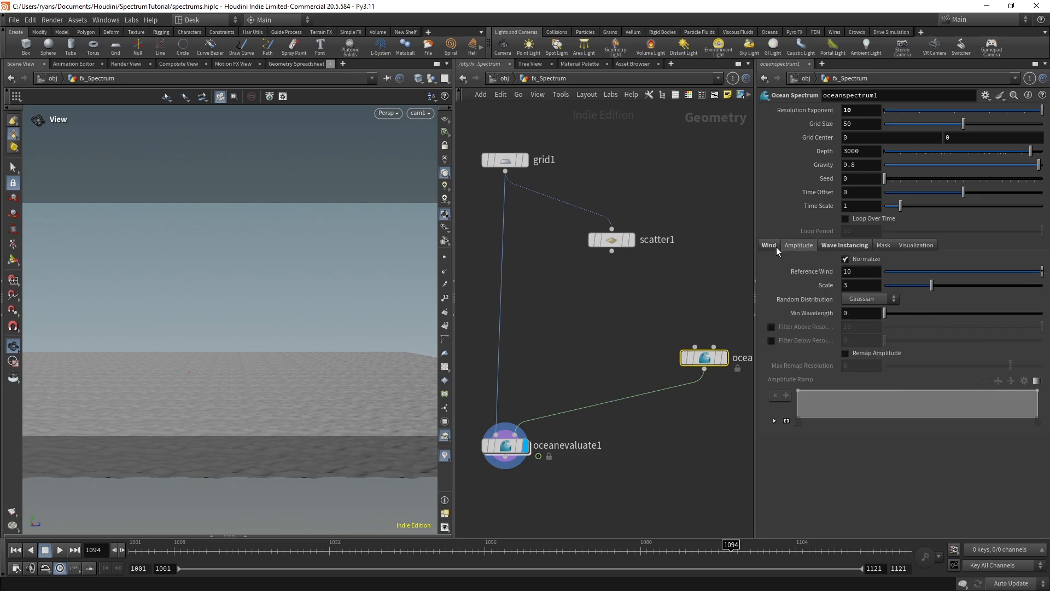
{"action": "left_click", "coordinate": [799, 245]}
{"action": "left_click", "coordinate": [840, 246]}
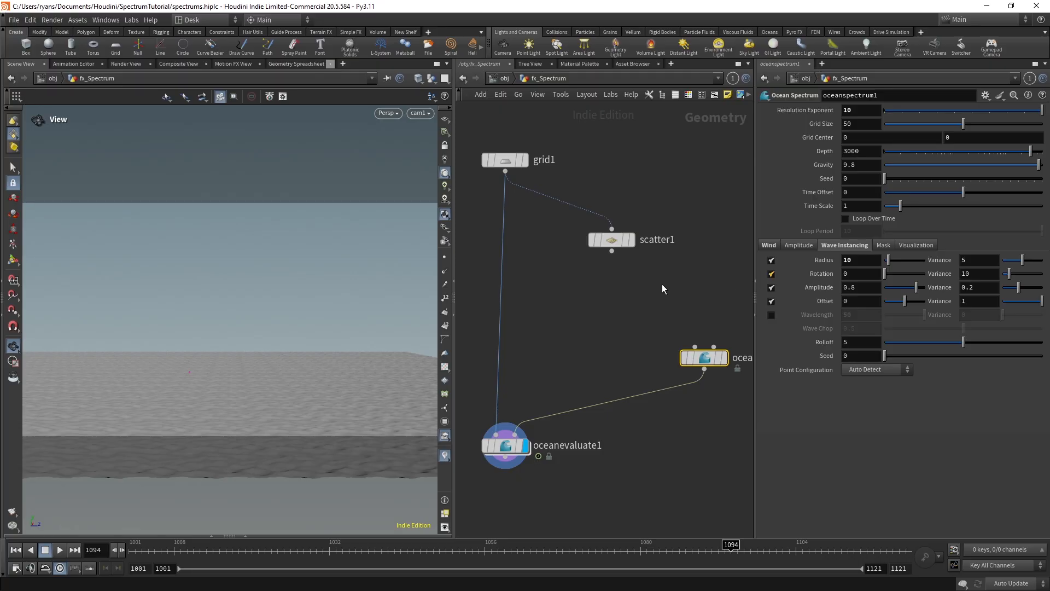
{"action": "left_click", "coordinate": [612, 251]}
{"action": "left_click", "coordinate": [695, 347]}
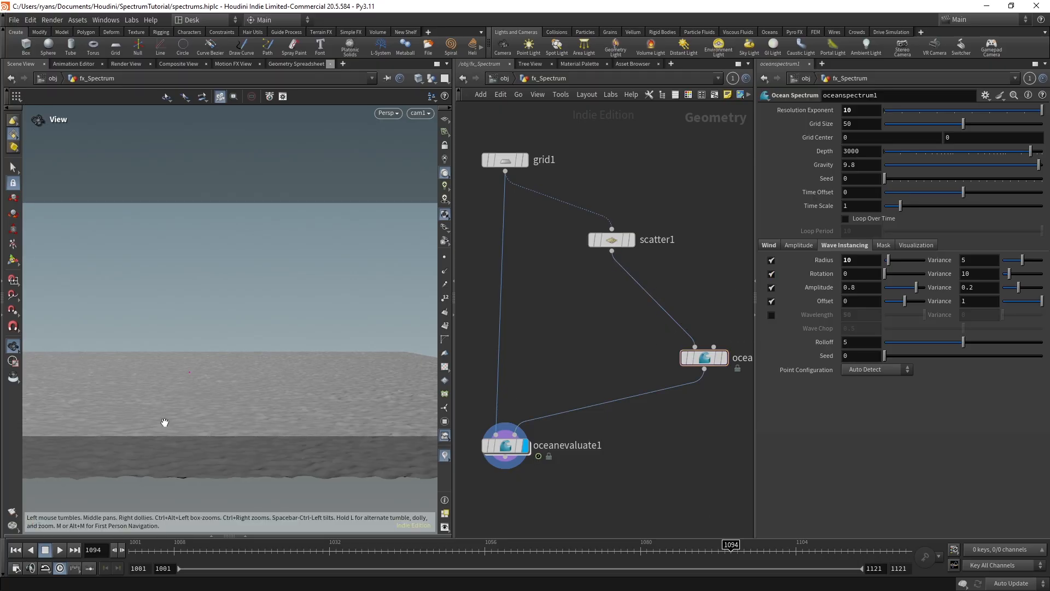
Disconnect the Scatter node from the Ocean Spectrum once more and undo the disconnection
{"action": "key", "text": "y"}
{"action": "left_click_drag", "start_coordinate": [685, 306], "coordinate": [629, 313]}
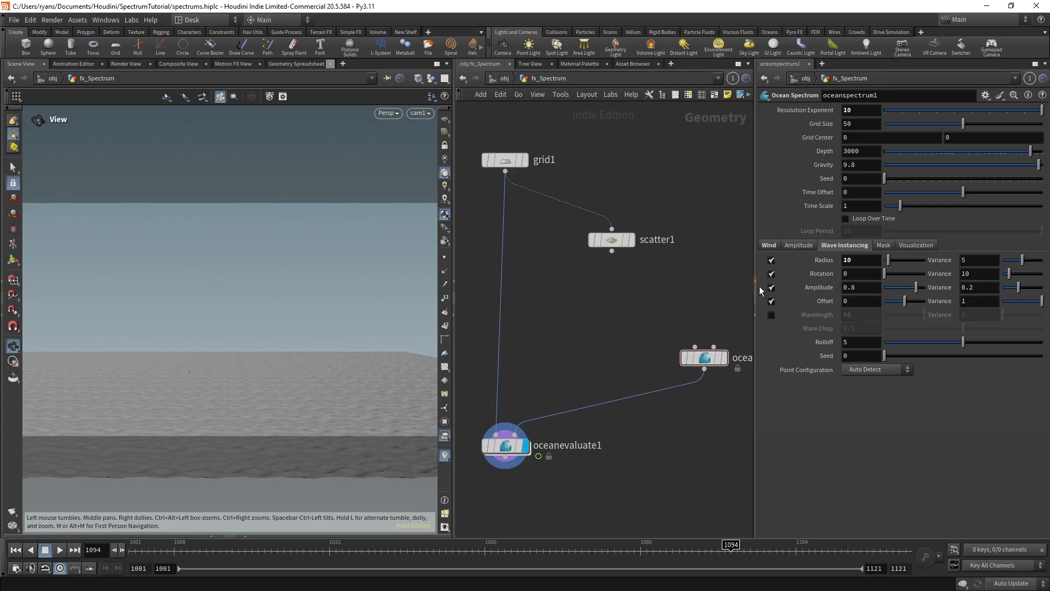
{"action": "key", "text": "ctrl+z"}
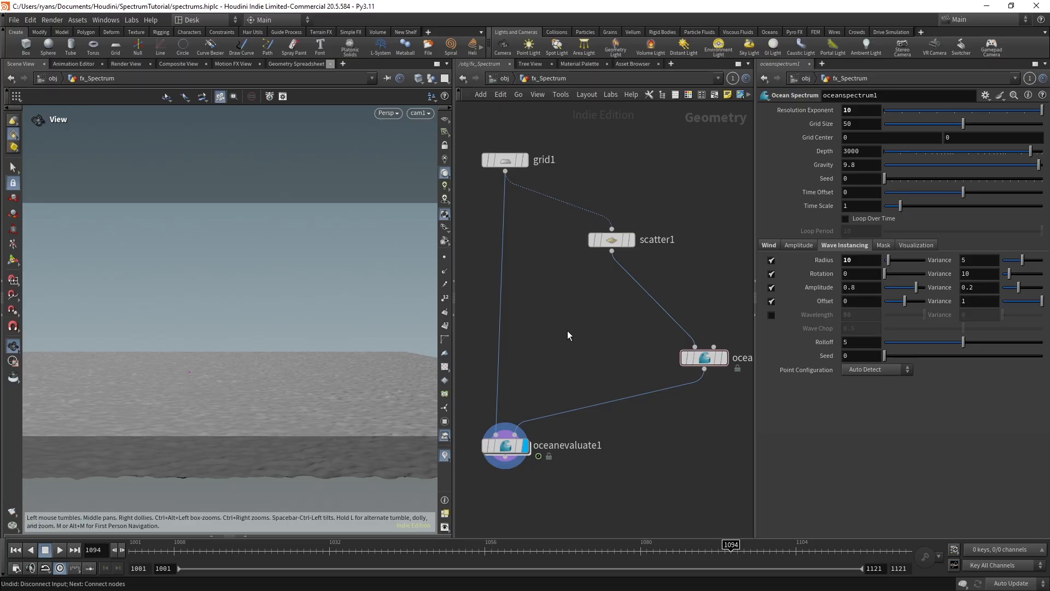
Show the Ocean Spectrum's Wind settings and look at the ocean surface through the CLOCK camera
{"action": "left_click", "coordinate": [768, 245]}
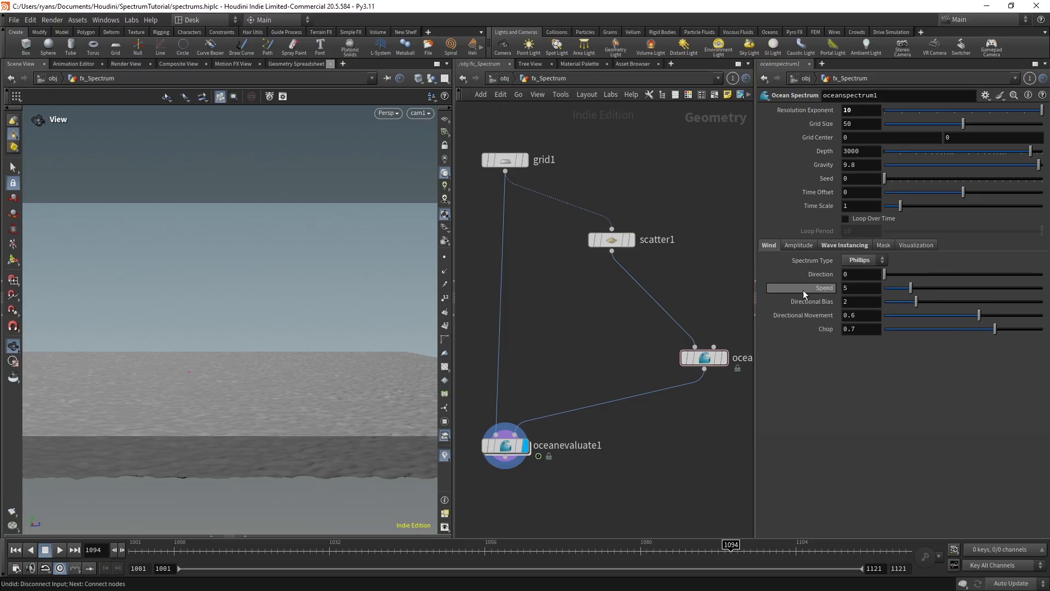
{"action": "left_click_drag", "start_coordinate": [226, 381], "coordinate": [216, 362]}
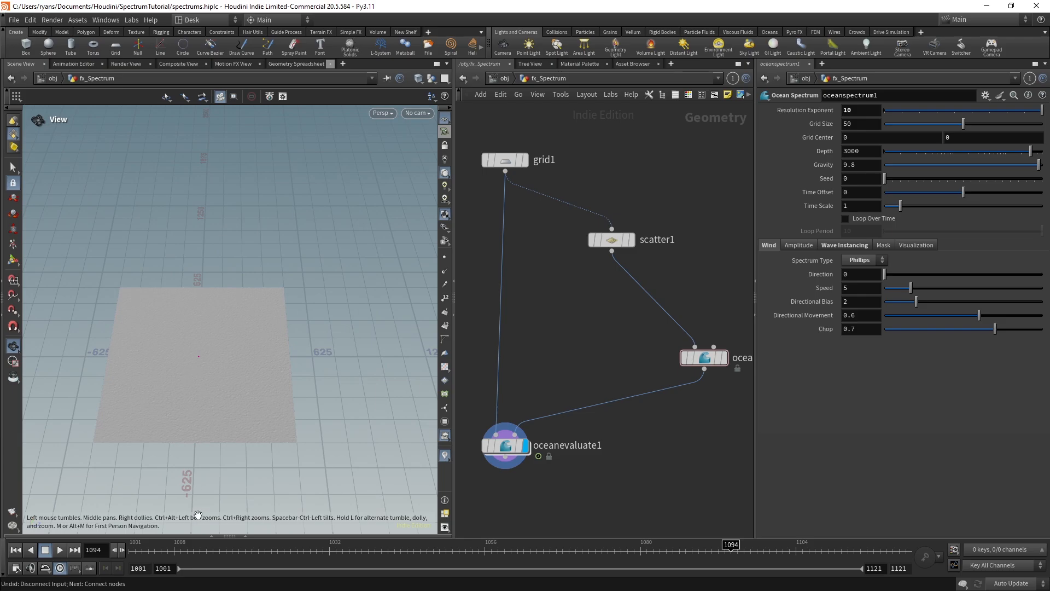
{"action": "left_click", "coordinate": [418, 112]}
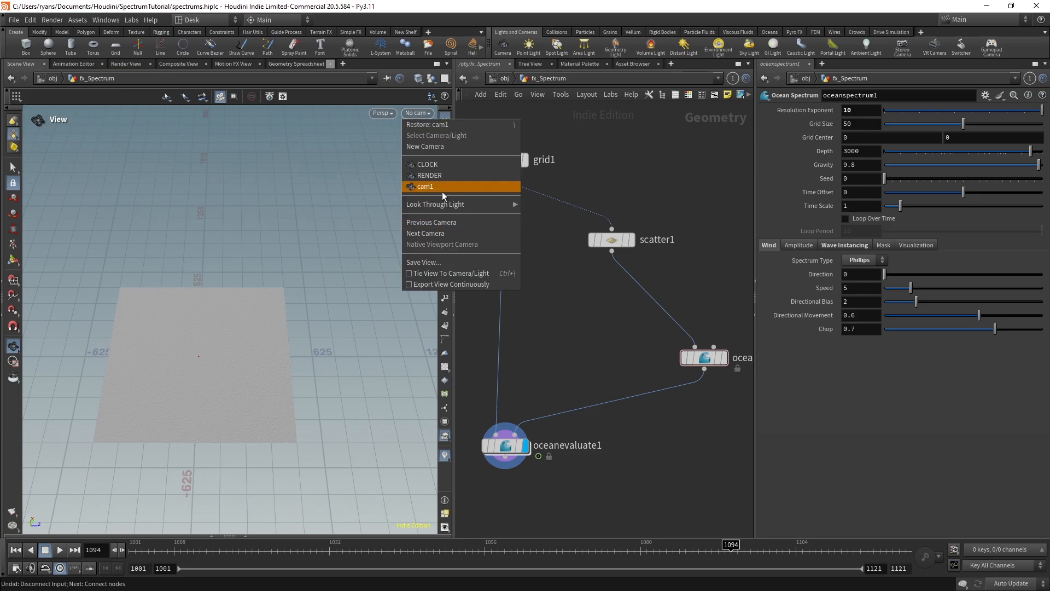
{"action": "left_click", "coordinate": [442, 187]}
{"action": "left_click", "coordinate": [419, 113]}
{"action": "left_click", "coordinate": [438, 159]}
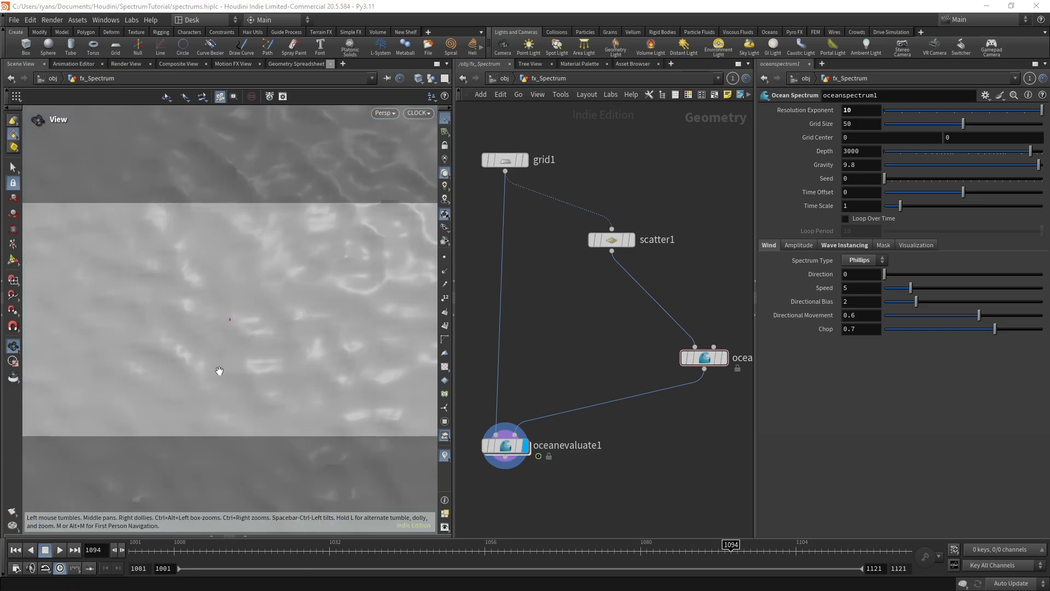
Scrub the timeline to frame 1100 and hide the viewport's reference grid for a clear top-down view
{"action": "left_click_drag", "start_coordinate": [135, 551], "coordinate": [770, 545]}
{"action": "scroll", "coordinate": [242, 307], "scroll_direction": "down", "scroll_amount": 8}
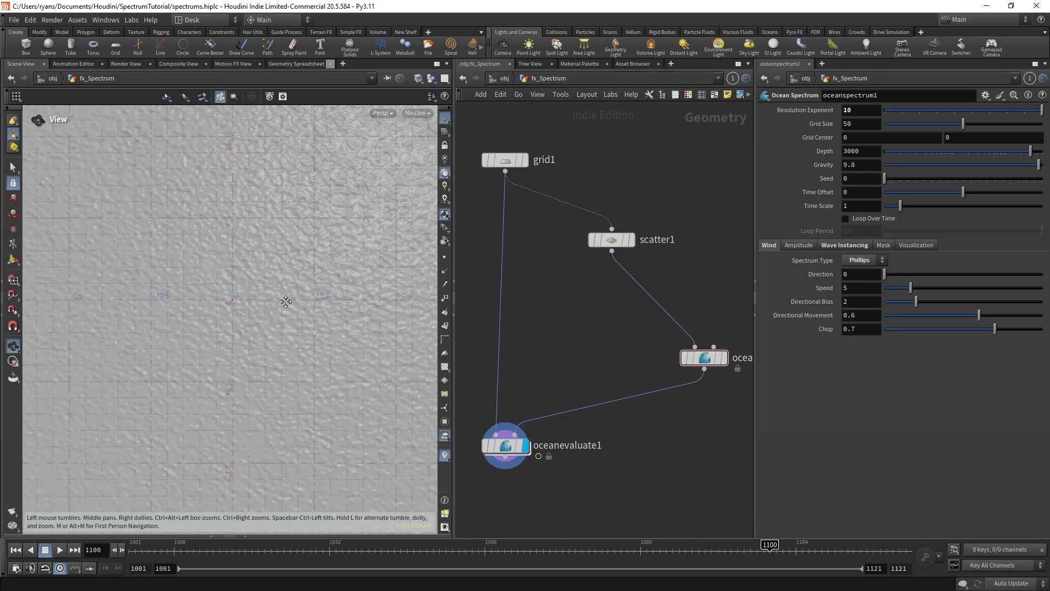
{"action": "left_click", "coordinate": [445, 120]}
{"action": "middle_click_drag", "start_coordinate": [262, 342], "coordinate": [272, 348]}
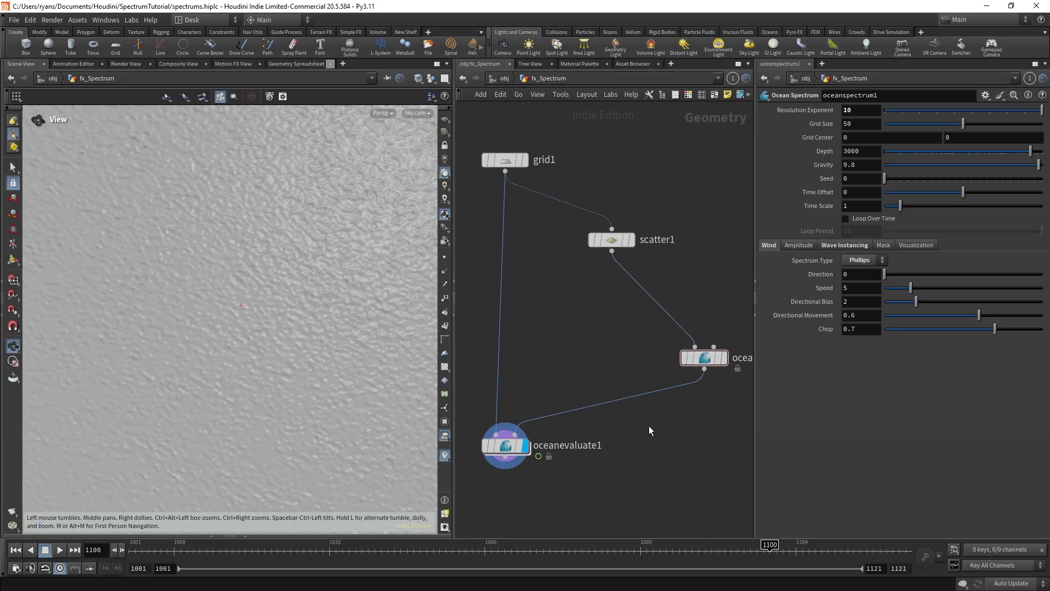
Try a Wave Instancing Rotation of 90 and scrub the animation to frame 1121
{"action": "left_click", "coordinate": [845, 245]}
{"action": "left_click", "coordinate": [846, 274]}
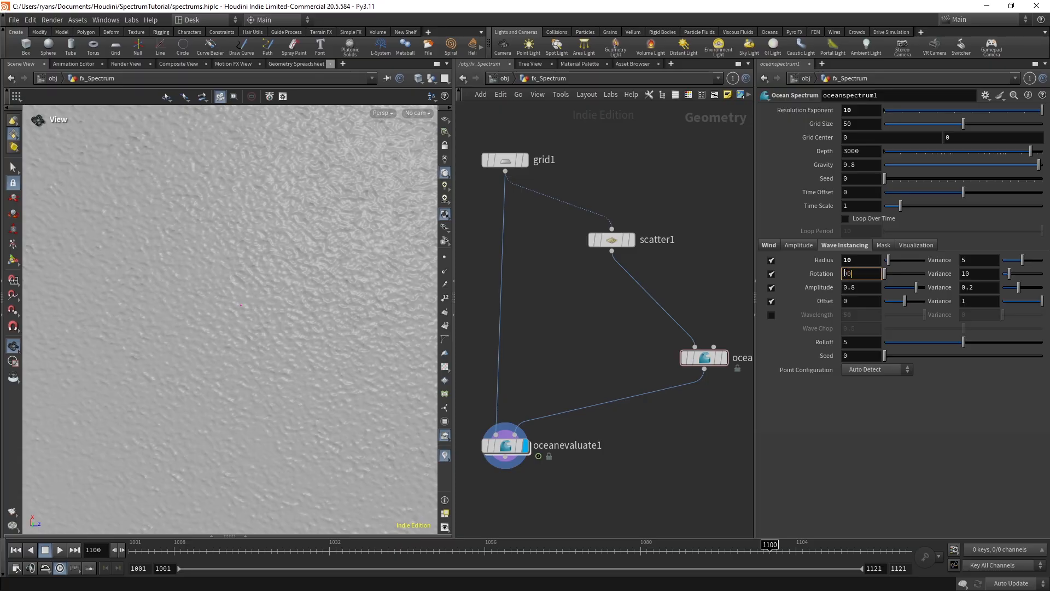
{"action": "type", "text": "10"}
{"action": "key", "text": "Return"}
{"action": "left_click_drag", "start_coordinate": [139, 546], "coordinate": [930, 547]}
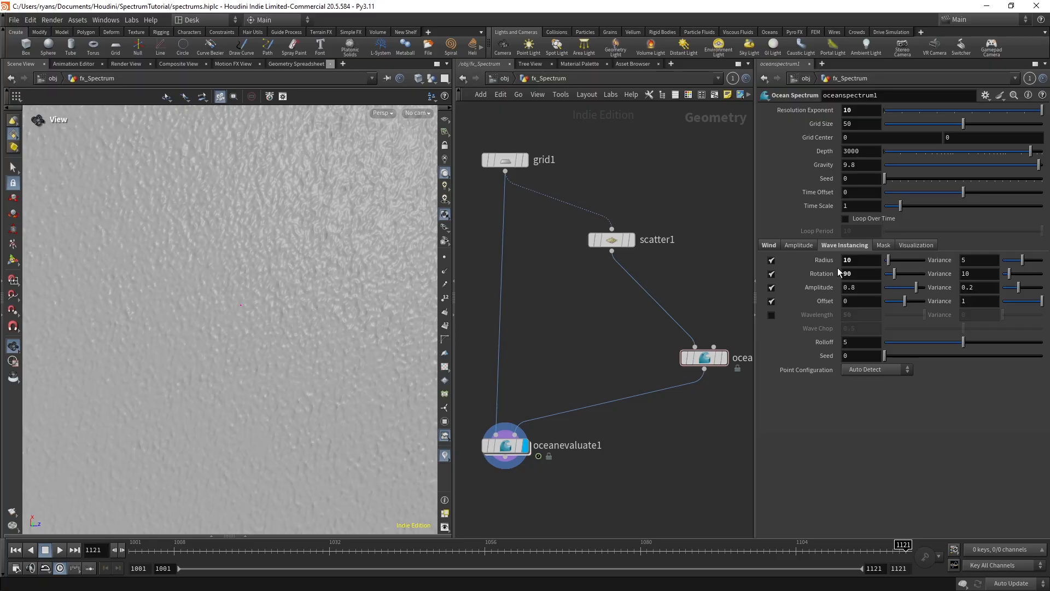
Return the Wave Instancing Rotation to 0 and set its Variance to 90
{"action": "left_click_drag", "start_coordinate": [896, 273], "coordinate": [876, 273]}
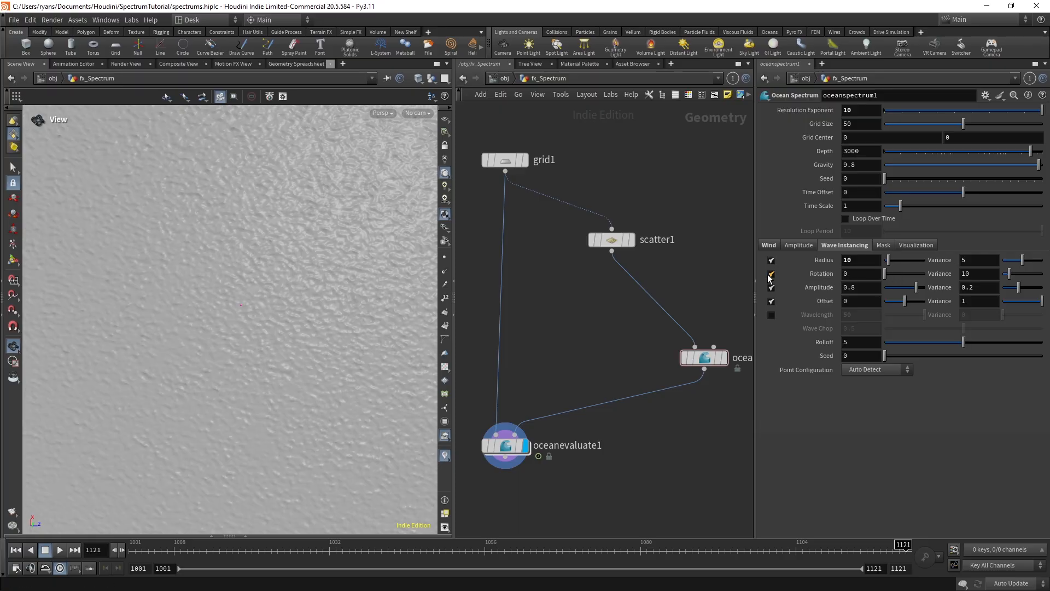
{"action": "left_click", "coordinate": [770, 245]}
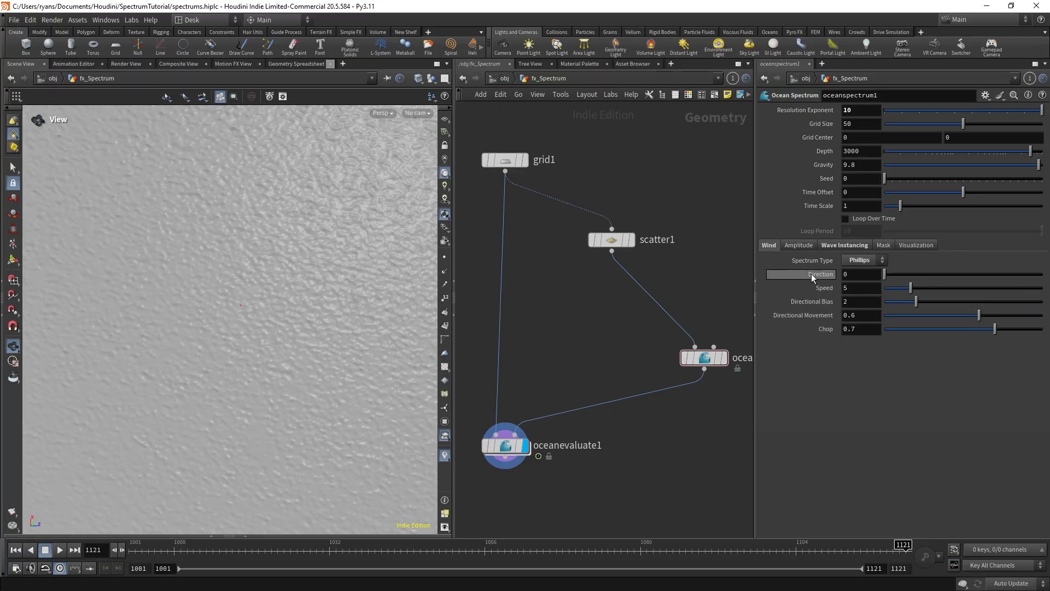
{"action": "left_click", "coordinate": [843, 246]}
{"action": "left_click", "coordinate": [981, 273]}
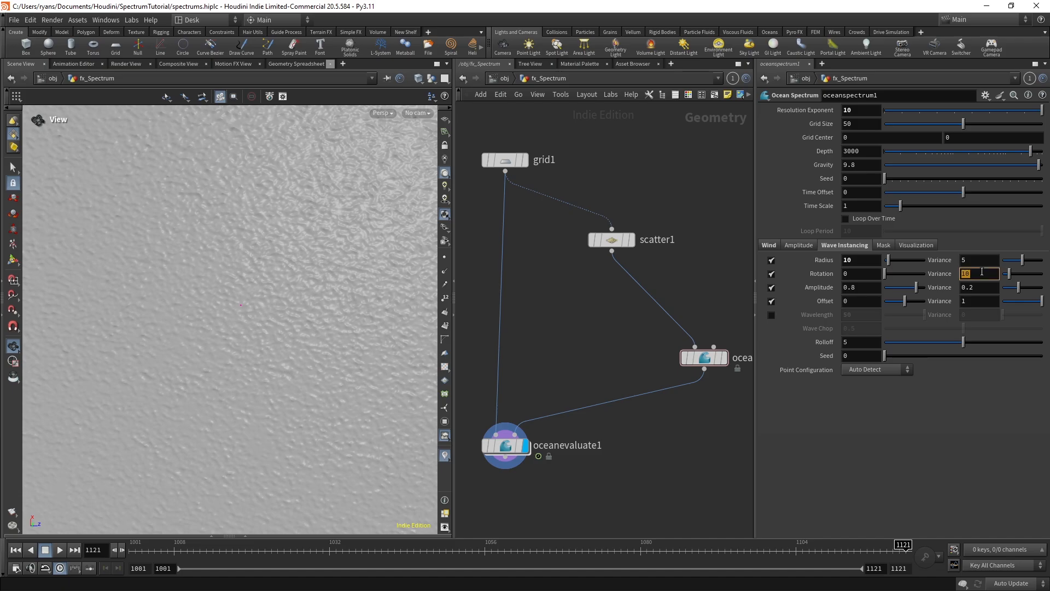
{"action": "type", "text": "90"}
{"action": "key", "text": "Return"}
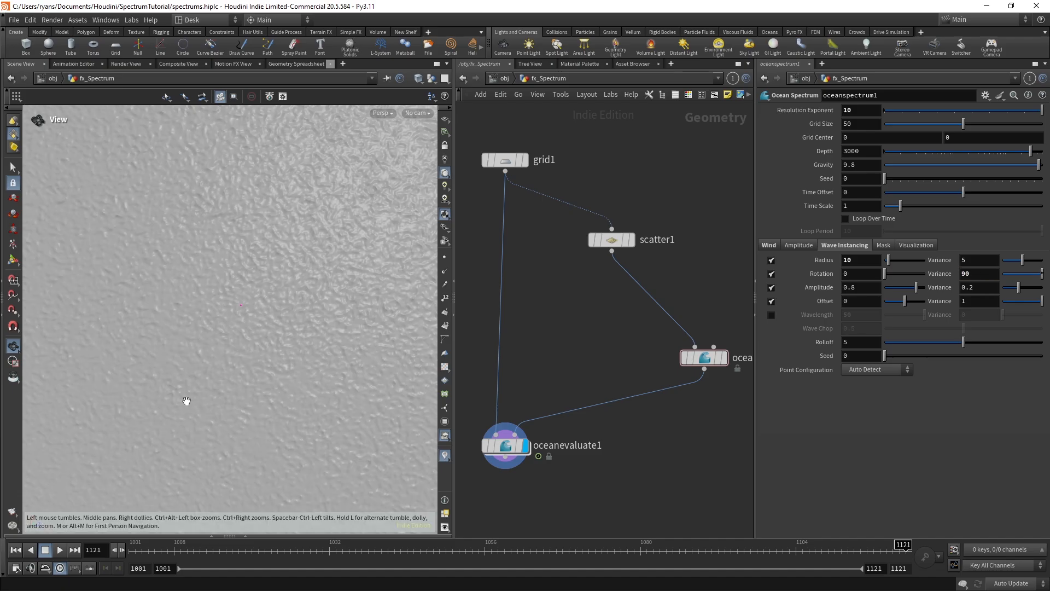
Scrub through the animation up close and from a wider view, ending at frame 1116, to examine the wave directions
{"action": "left_click_drag", "start_coordinate": [140, 555], "coordinate": [867, 549]}
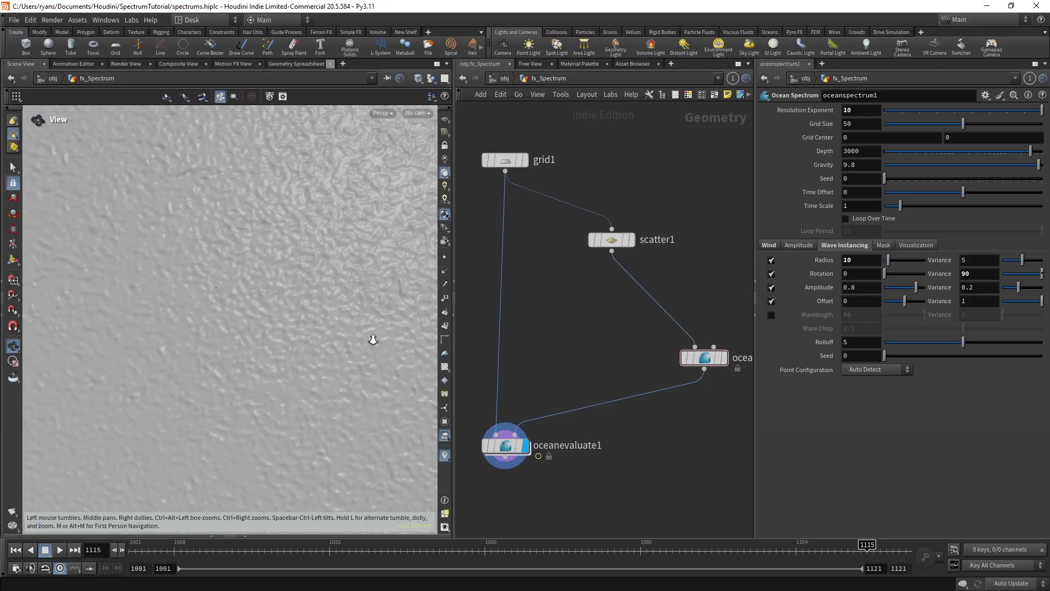
{"action": "scroll", "coordinate": [316, 359], "scroll_direction": "down", "scroll_amount": 5}
{"action": "scroll", "coordinate": [315, 359], "scroll_direction": "up", "scroll_amount": 2}
{"action": "middle_click_drag", "start_coordinate": [329, 368], "coordinate": [291, 345]}
{"action": "mouse_move", "coordinate": [134, 549]}
{"action": "left_mouse_down"}
{"action": "mouse_move", "coordinate": [247, 530]}
{"action": "mouse_move", "coordinate": [330, 549]}
{"action": "mouse_move", "coordinate": [874, 548]}
{"action": "left_mouse_up"}
Set the Wave Instancing Rotation Variance to 0
{"action": "left_click", "coordinate": [994, 272]}
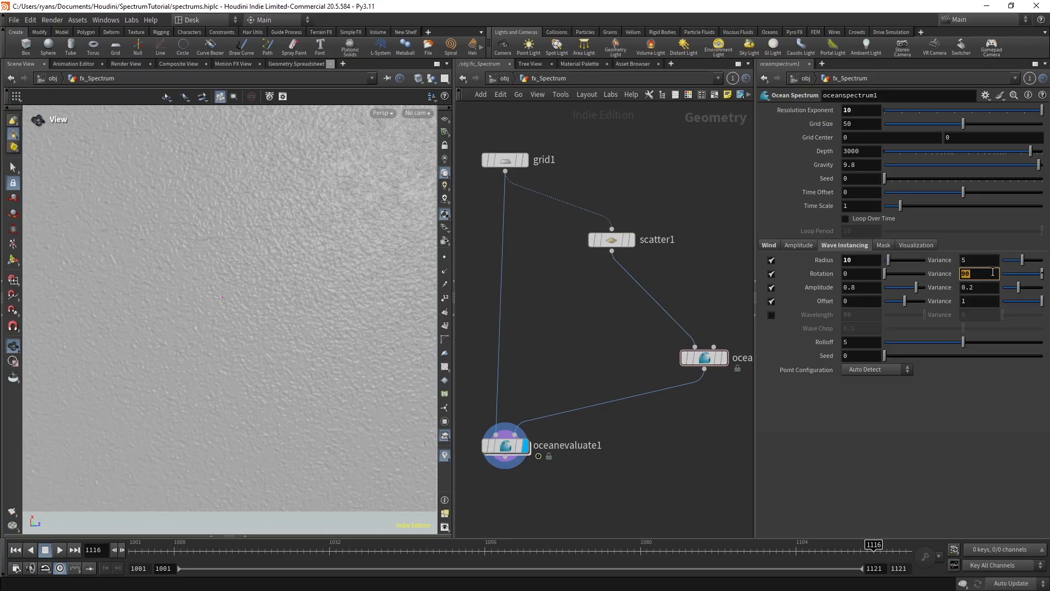
{"action": "type", "text": "0"}
{"action": "key", "text": "Return"}
{"action": "left_click_drag", "start_coordinate": [665, 248], "coordinate": [618, 221]}
{"action": "left_click_drag", "start_coordinate": [693, 266], "coordinate": [618, 219]}
{"action": "left_click_drag", "start_coordinate": [670, 323], "coordinate": [714, 438]}
{"action": "left_click_drag", "start_coordinate": [715, 246], "coordinate": [567, 167]}
{"action": "left_click", "coordinate": [683, 276]}
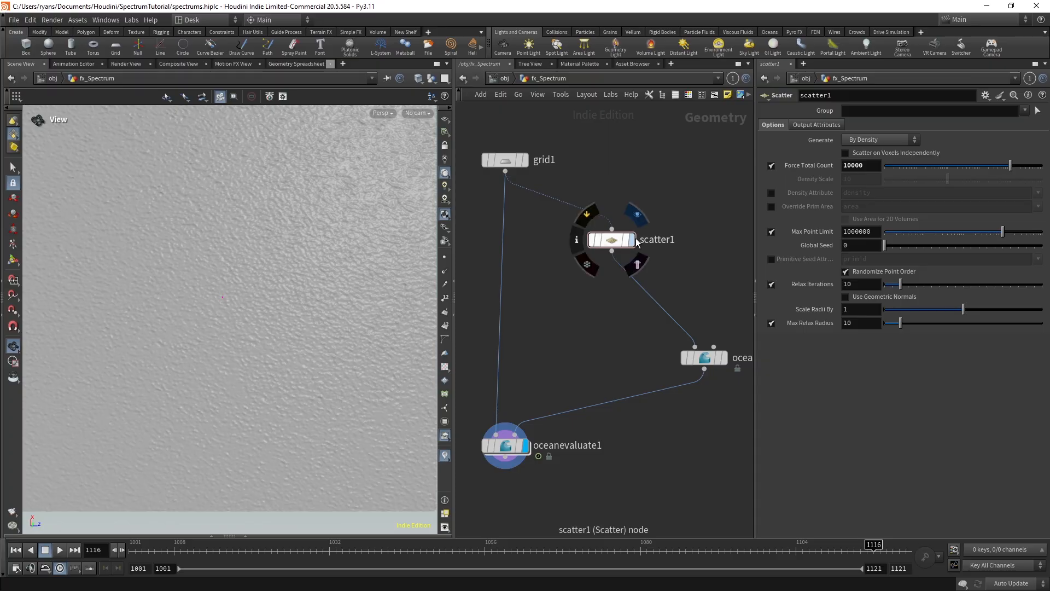
Scrub the animation with the whole ocean patch in view, stop at frame 1102, and select the Ocean Spectrum node
{"action": "scroll", "coordinate": [280, 295], "scroll_direction": "down", "scroll_amount": 2}
{"action": "mouse_move", "coordinate": [288, 299]}
{"action": "middle_mouse_down"}
{"action": "mouse_move", "coordinate": [300, 295]}
{"action": "mouse_move", "coordinate": [294, 307]}
{"action": "middle_mouse_up"}
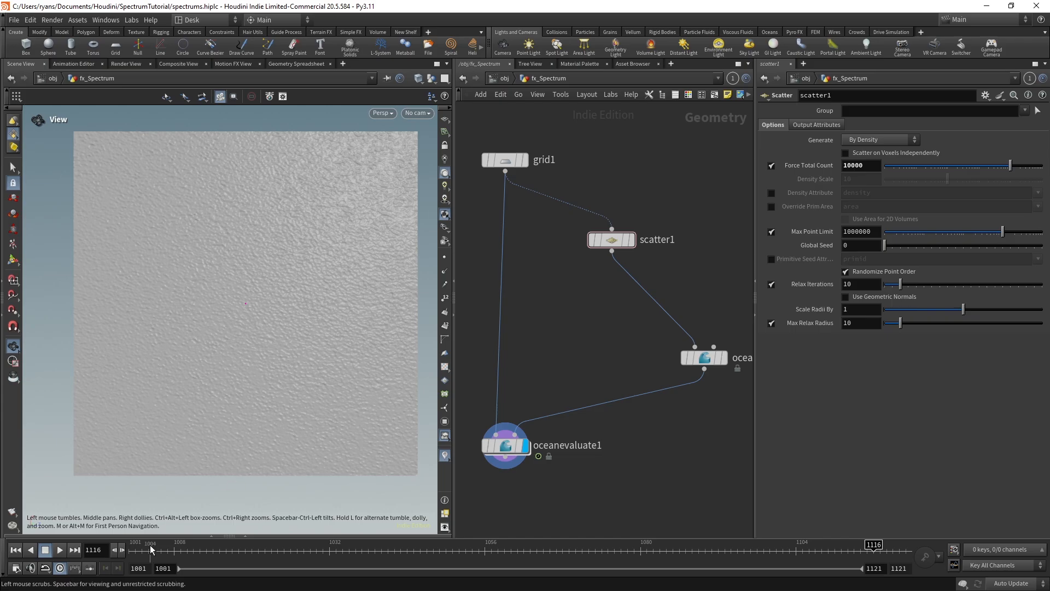
{"action": "left_click_drag", "start_coordinate": [136, 551], "coordinate": [809, 549]}
{"action": "left_click_drag", "start_coordinate": [892, 529], "coordinate": [908, 541]}
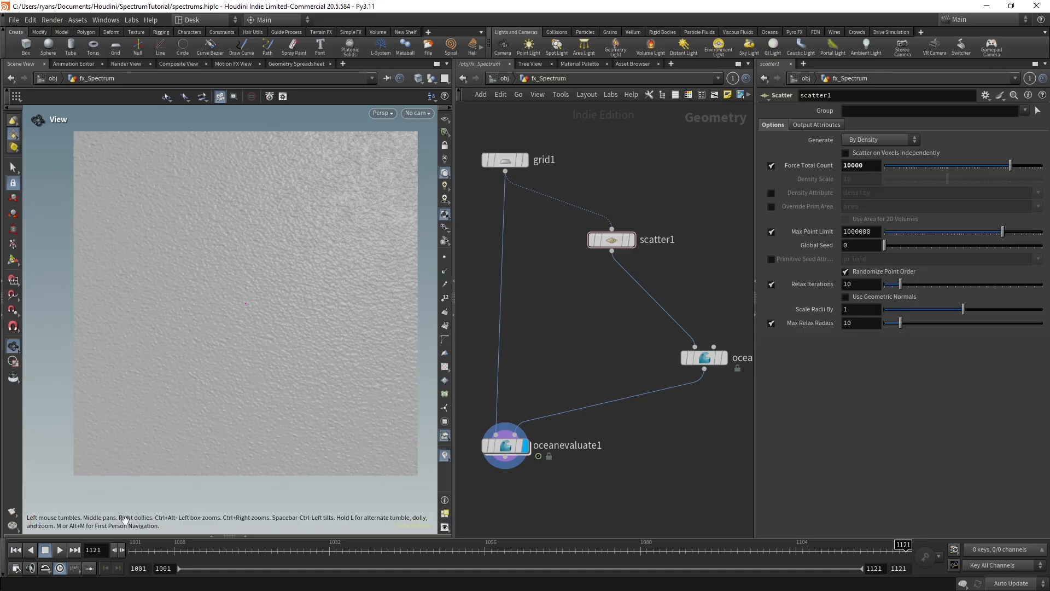
{"action": "left_click_drag", "start_coordinate": [136, 549], "coordinate": [783, 545]}
{"action": "left_click_drag", "start_coordinate": [669, 277], "coordinate": [711, 358]}
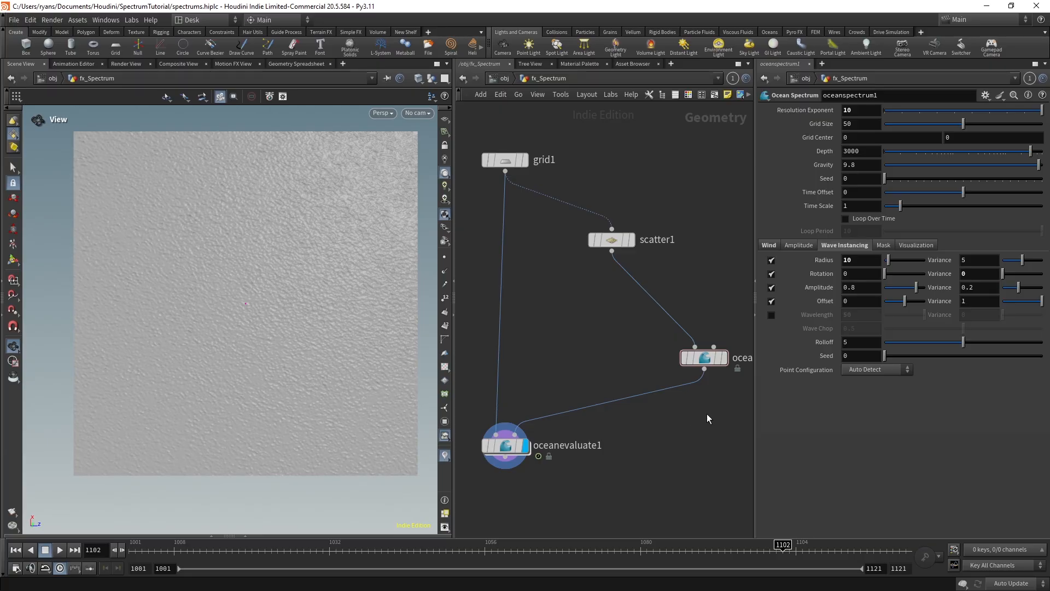
Switch the Wave Instancing Rotation off, return the animation to frame 1001, and switch Rotation back on to compare the surface
{"action": "left_click", "coordinate": [771, 274]}
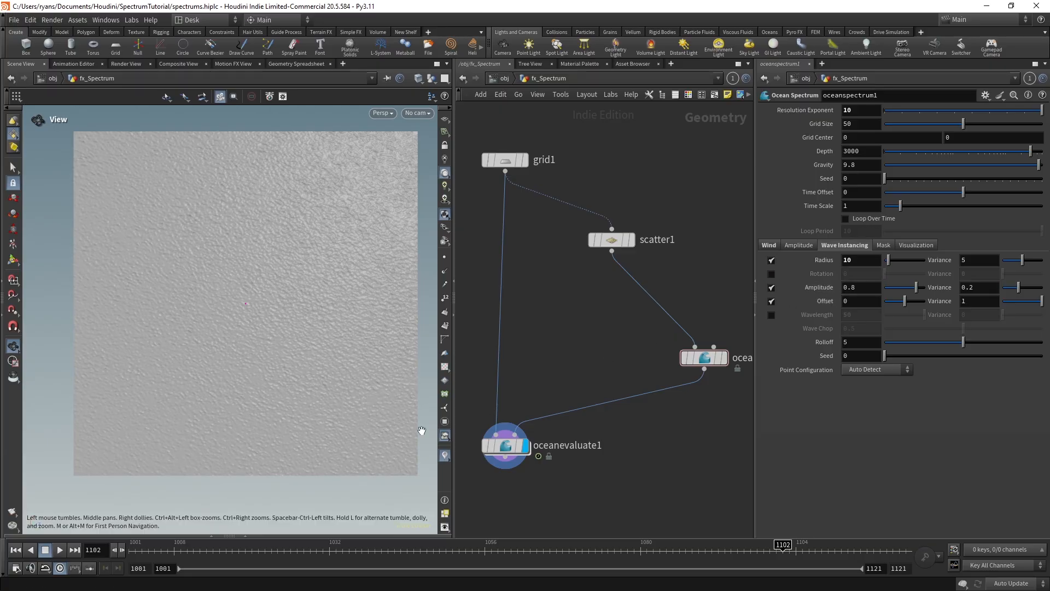
{"action": "left_click_drag", "start_coordinate": [159, 546], "coordinate": [131, 546]}
{"action": "left_click", "coordinate": [771, 273]}
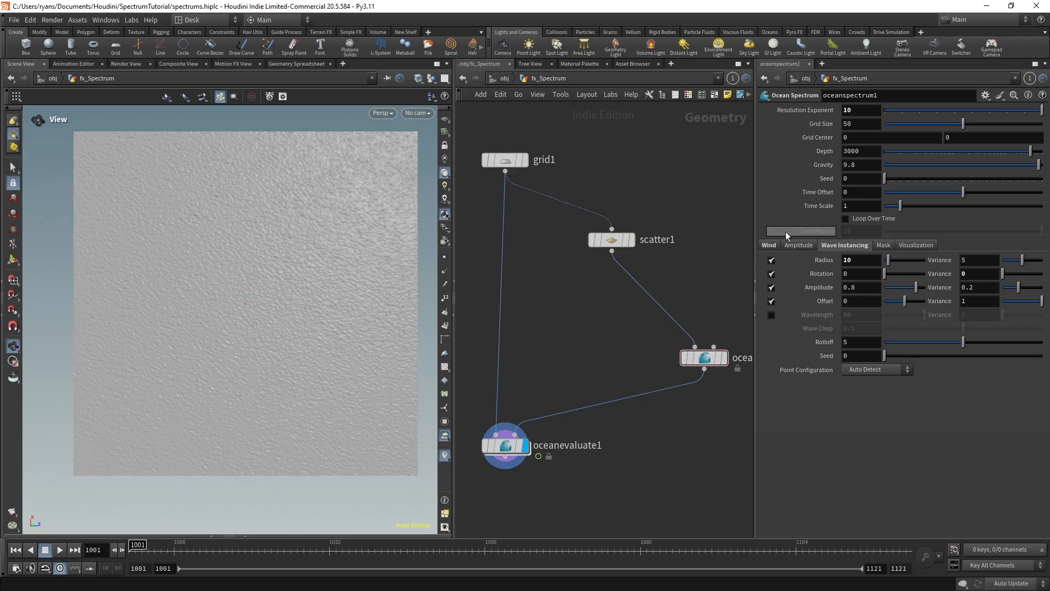
Switch the Wave Instancing Amplitude off, scrub the animation from frame 1001, and switch Amplitude back on
{"action": "left_click", "coordinate": [772, 287]}
{"action": "left_click_drag", "start_coordinate": [207, 546], "coordinate": [351, 577]}
{"action": "key", "text": "ctrl+Up"}
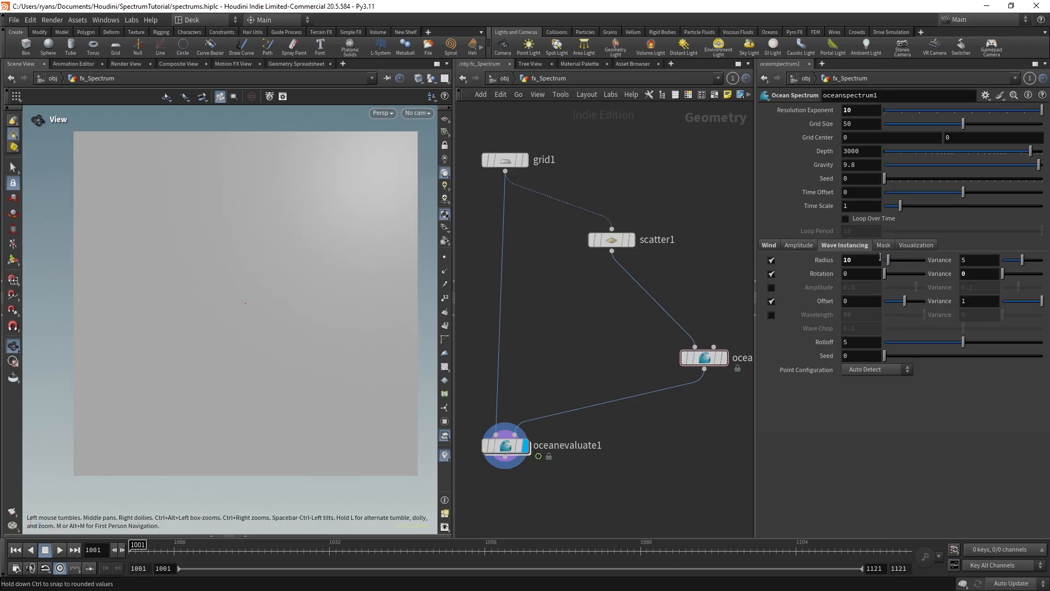
{"action": "left_click", "coordinate": [771, 287]}
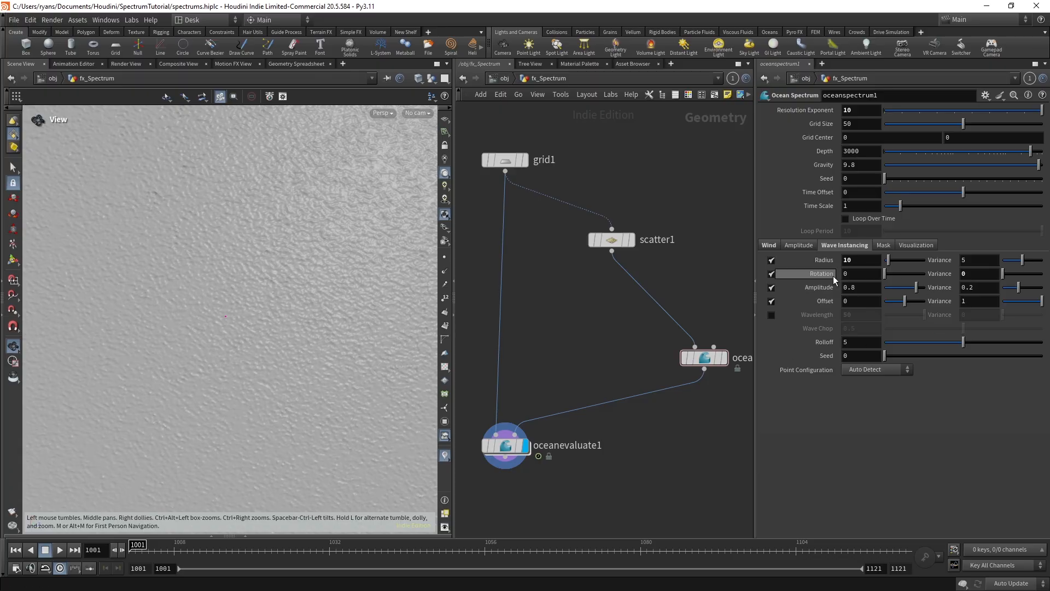
Try linking the Wave Instancing Rotation to the Wind Direction with a pasted relative reference, and undo it
{"action": "left_click_drag", "start_coordinate": [360, 300], "coordinate": [396, 294]}
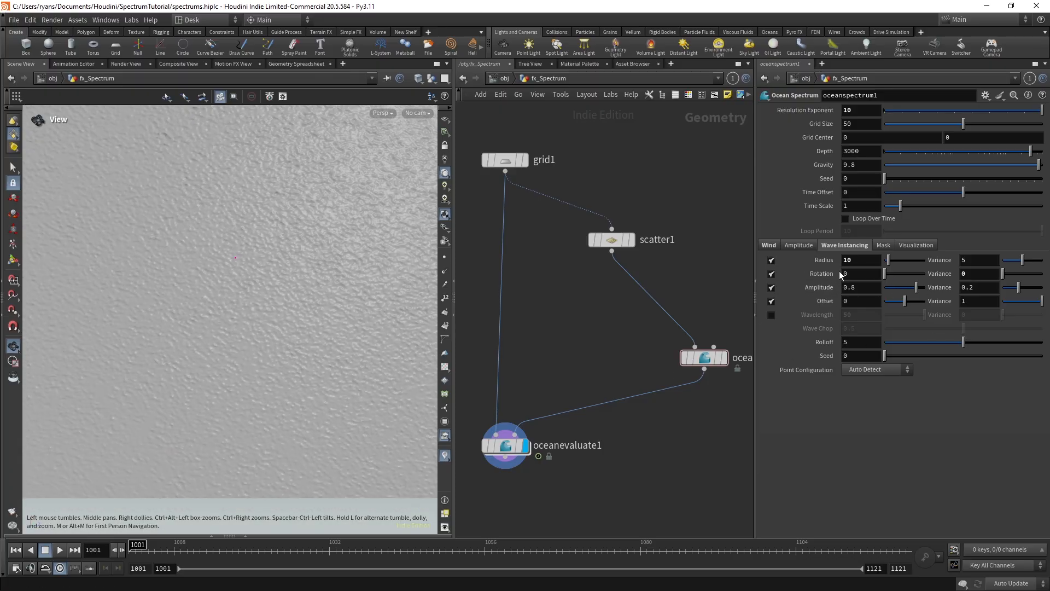
{"action": "left_click", "coordinate": [773, 246]}
{"action": "right_click", "coordinate": [822, 275]}
{"action": "left_click", "coordinate": [838, 274]}
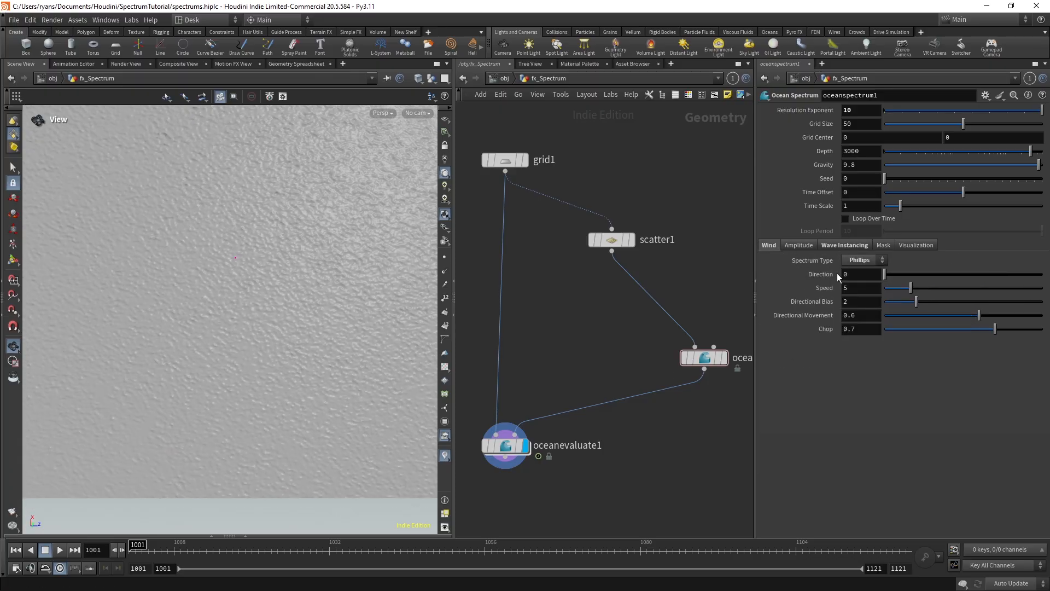
{"action": "right_click", "coordinate": [847, 274]}
{"action": "left_click", "coordinate": [882, 355]}
{"action": "left_click", "coordinate": [847, 246]}
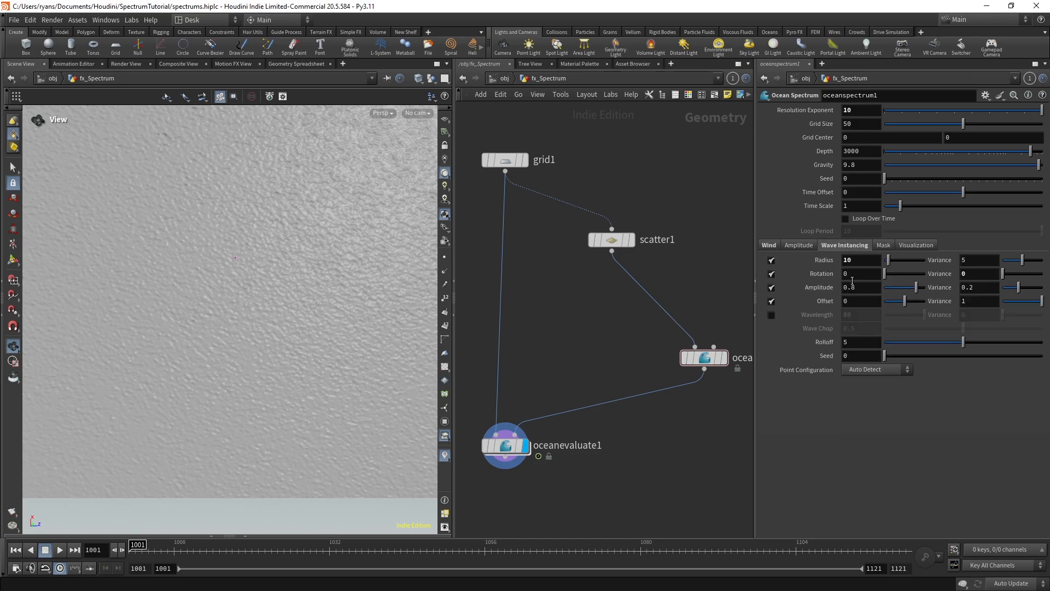
{"action": "right_click", "coordinate": [850, 271]}
{"action": "left_click", "coordinate": [881, 381]}
{"action": "key", "text": "ctrl+z"}
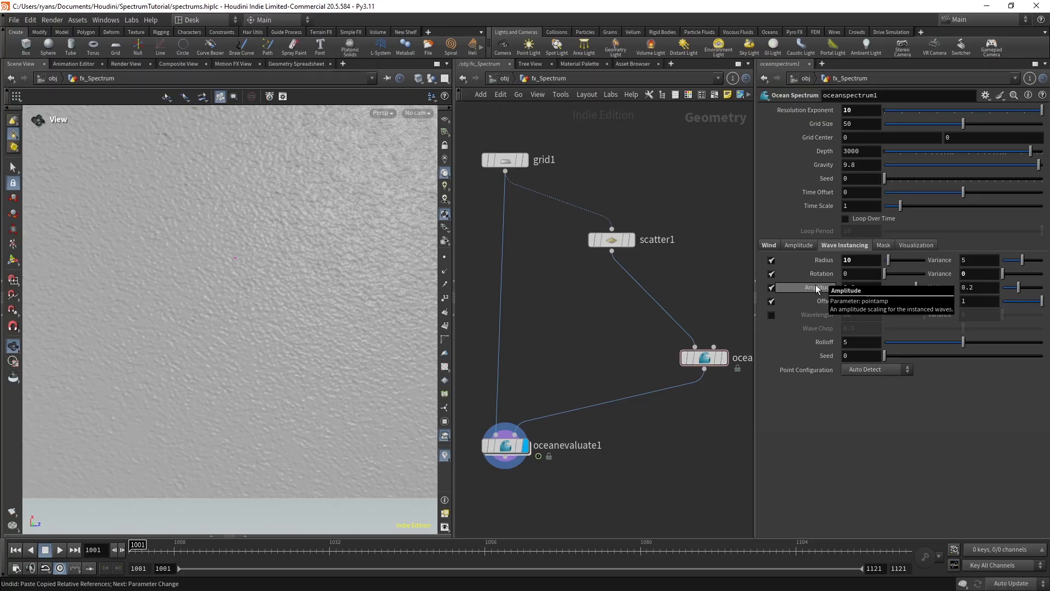
Try an Amplitude Scale of 6 while viewing the ocean at an angle, and undo the change
{"action": "left_click", "coordinate": [801, 246]}
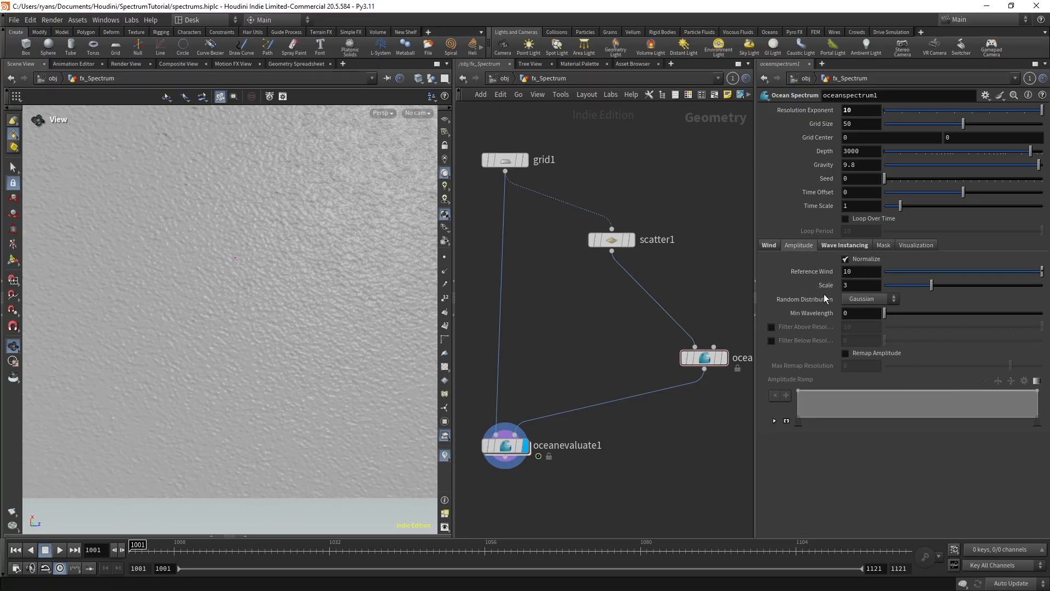
{"action": "left_click_drag", "start_coordinate": [330, 380], "coordinate": [345, 336]}
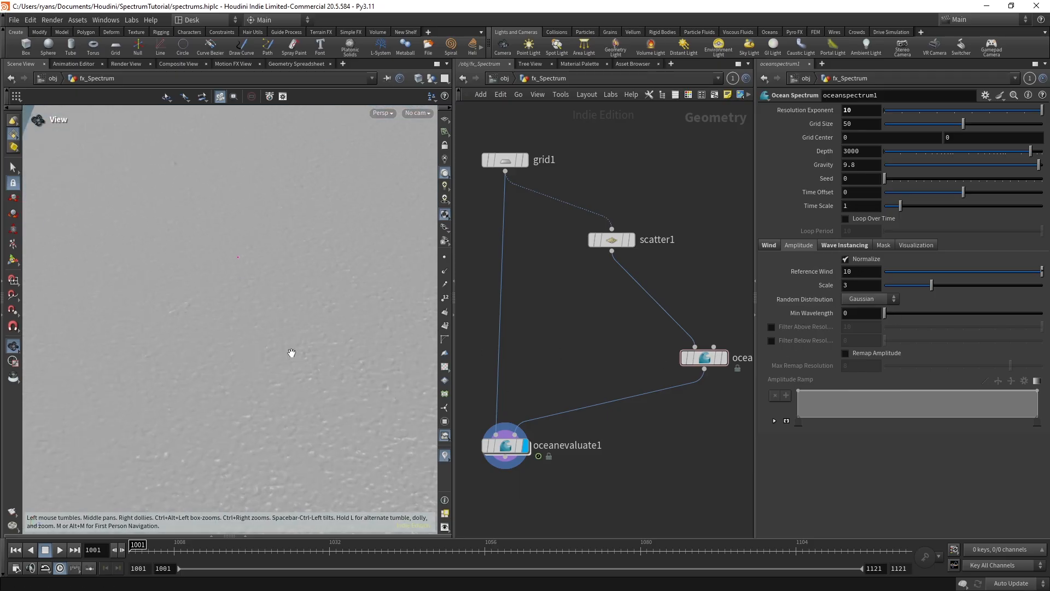
{"action": "double_click", "coordinate": [857, 285]}
{"action": "type", "text": "6"}
{"action": "key", "text": "Return"}
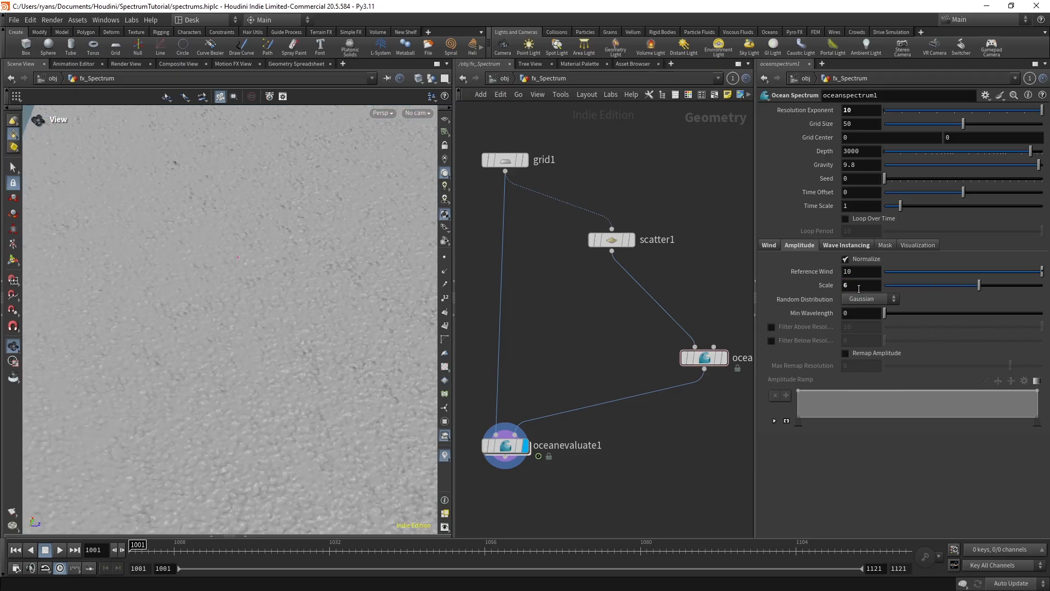
{"action": "key", "text": "ctrl+z"}
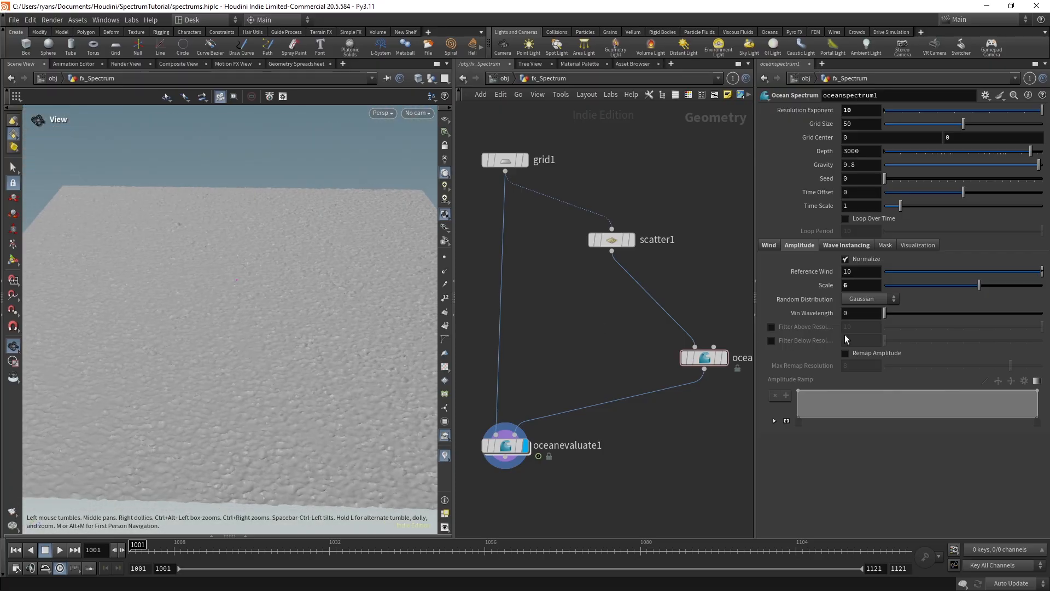
Set the Wave Instancing Amplitude to 1 with Variance 0, and compare by cutting and restoring scatter1's output wire
{"action": "left_click", "coordinate": [847, 247]}
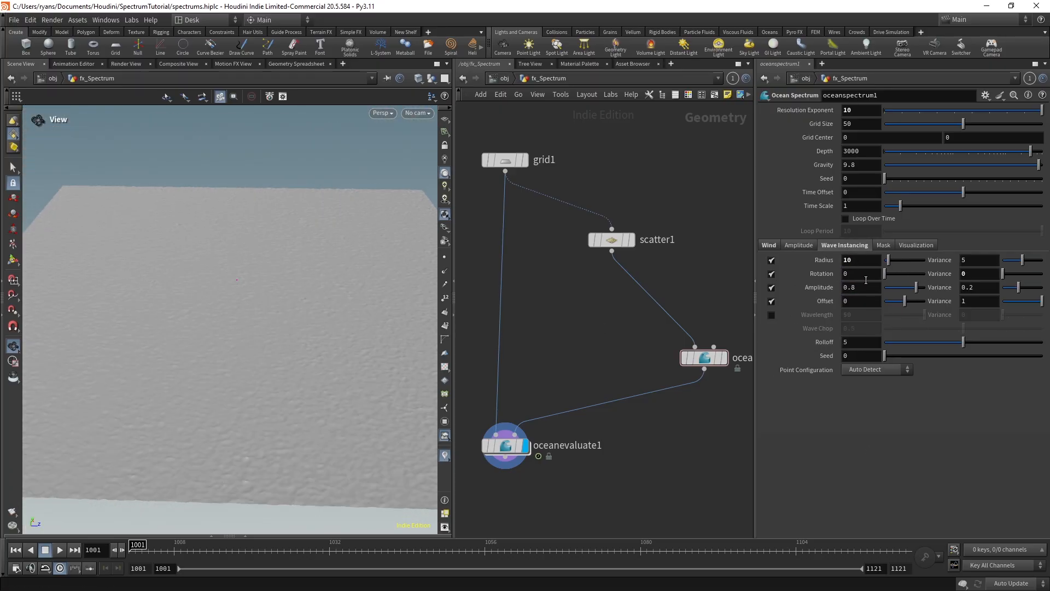
{"action": "left_click_drag", "start_coordinate": [1018, 288], "coordinate": [999, 291]}
{"action": "key", "text": "y"}
{"action": "left_click_drag", "start_coordinate": [696, 293], "coordinate": [632, 323]}
{"action": "mouse_move", "coordinate": [305, 448]}
{"action": "left_mouse_down"}
{"action": "mouse_move", "coordinate": [301, 374]}
{"action": "mouse_move", "coordinate": [328, 418]}
{"action": "mouse_move", "coordinate": [321, 436]}
{"action": "left_mouse_up"}
{"action": "key", "text": "ctrl+z"}
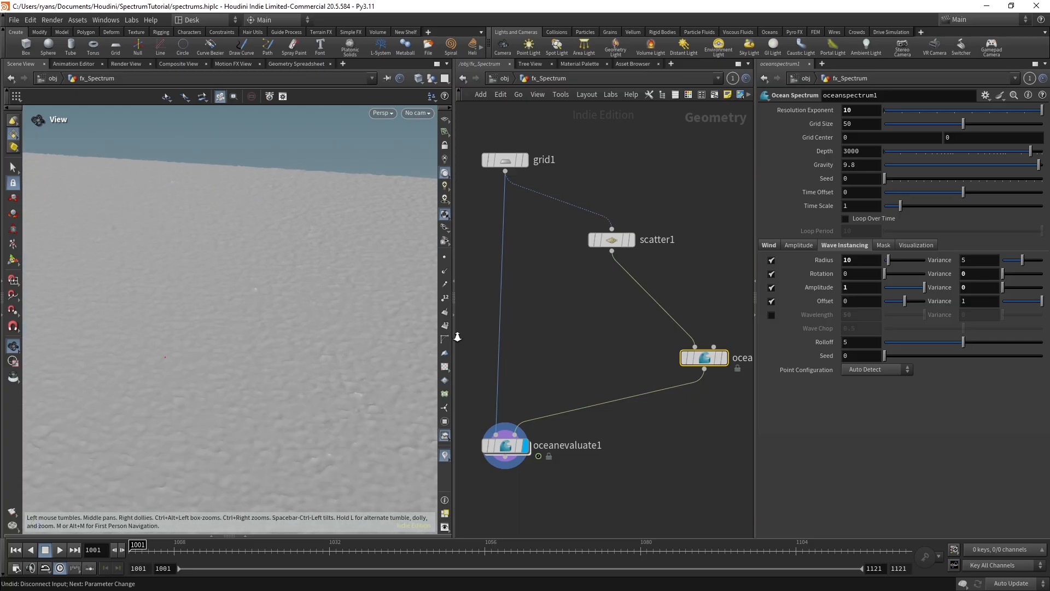
Compare the waves from a low angle by cutting the wire from scatter1 to the Ocean Spectrum and undoing the cut
{"action": "right_click_drag", "start_coordinate": [457, 337], "coordinate": [403, 391]}
{"action": "left_click_drag", "start_coordinate": [403, 392], "coordinate": [558, 321]}
{"action": "left_click_drag", "start_coordinate": [350, 459], "coordinate": [358, 381]}
{"action": "key", "text": "y"}
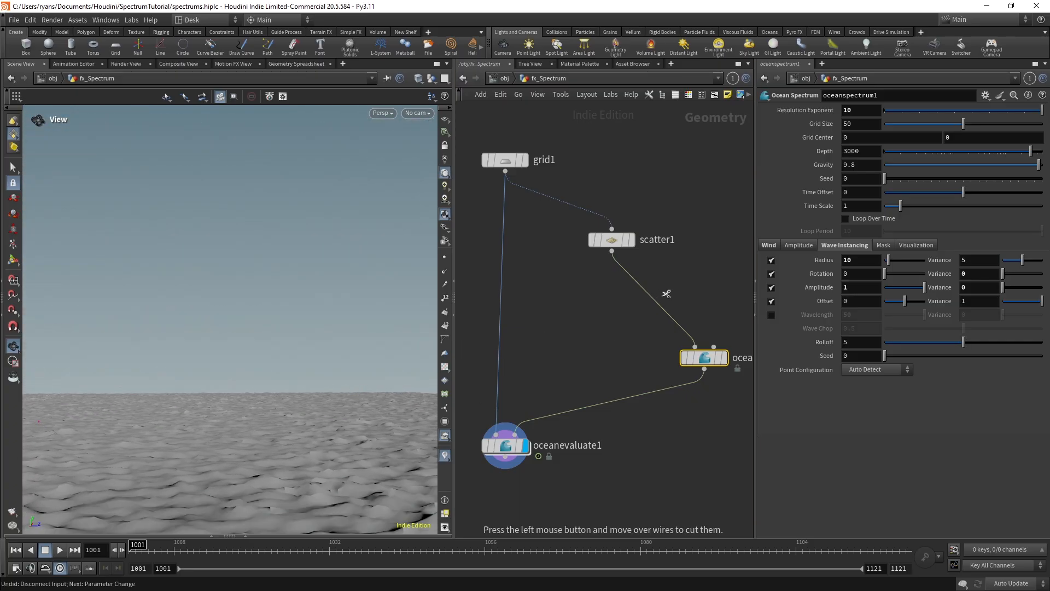
{"action": "left_click_drag", "start_coordinate": [666, 294], "coordinate": [623, 320]}
{"action": "key", "text": "ctrl+z"}
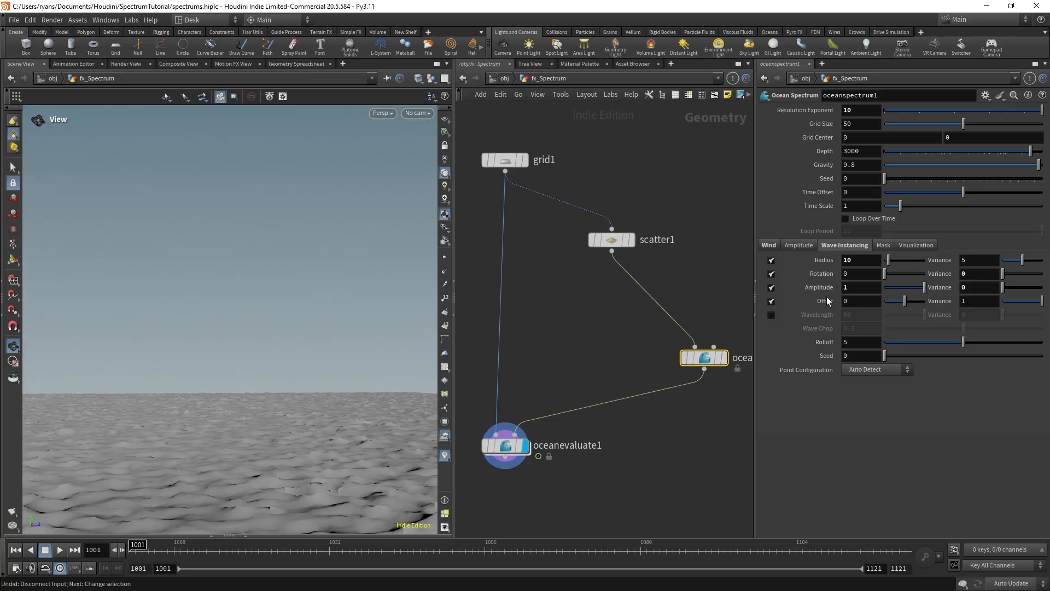
Set the Wave Instancing Amplitude Variance to 0.5
{"action": "right_click", "coordinate": [953, 278]}
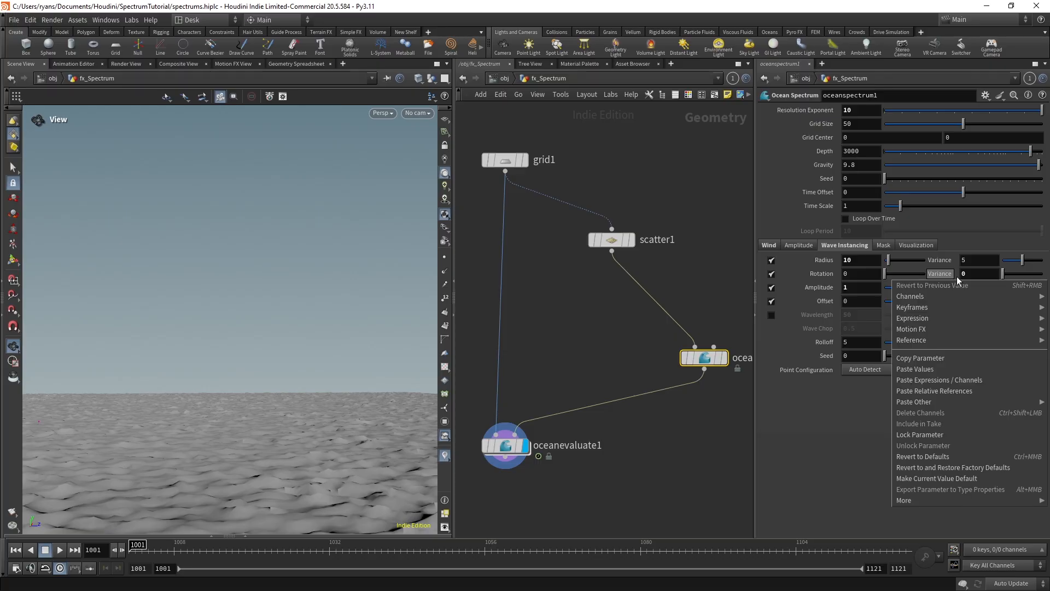
{"action": "left_click", "coordinate": [957, 277]}
{"action": "left_click", "coordinate": [975, 284]}
{"action": "type", "text": ".5"}
{"action": "key", "text": "Return"}
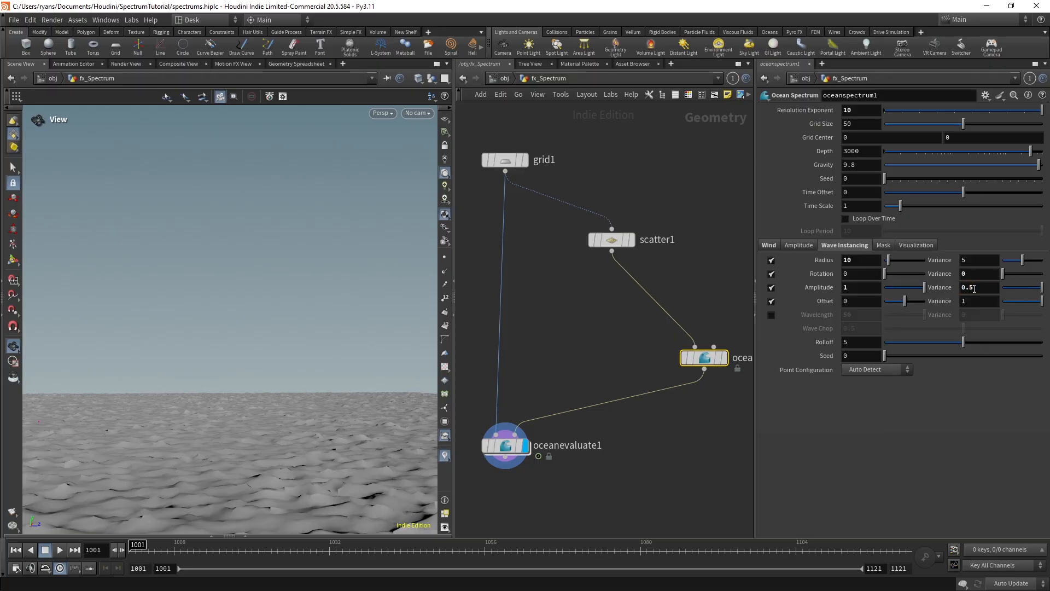
Exaggerate the instanced wave heights by setting the Amplitude Variance to 10
{"action": "left_click_drag", "start_coordinate": [1010, 287], "coordinate": [988, 288]}
{"action": "double_click", "coordinate": [986, 290]}
{"action": "type", "text": "10"}
{"action": "key", "text": "Return"}
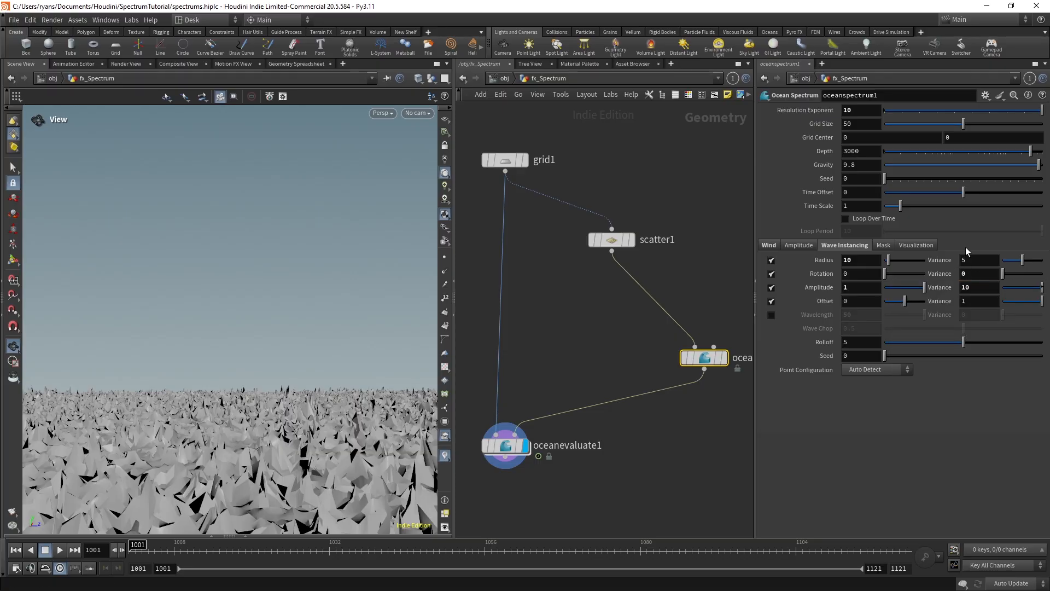
Set the Wave Instancing Amplitude to .5 and inspect the ocean surface from above
{"action": "double_click", "coordinate": [854, 288]}
{"action": "type", "text": ".5"}
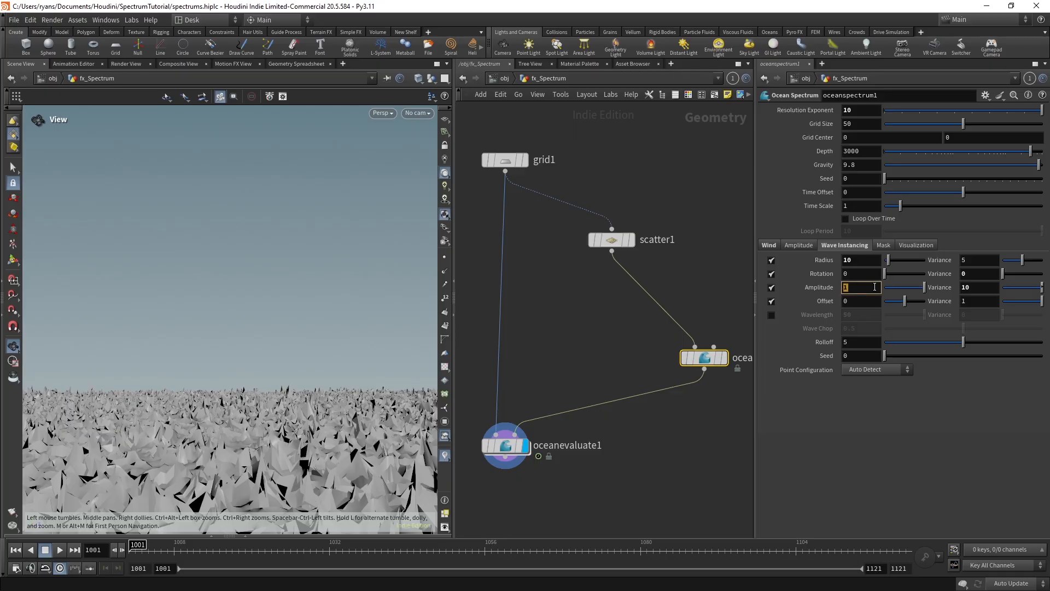
{"action": "key", "text": "Return"}
{"action": "left_click_drag", "start_coordinate": [208, 383], "coordinate": [260, 492]}
{"action": "right_click_drag", "start_coordinate": [260, 492], "coordinate": [324, 294]}
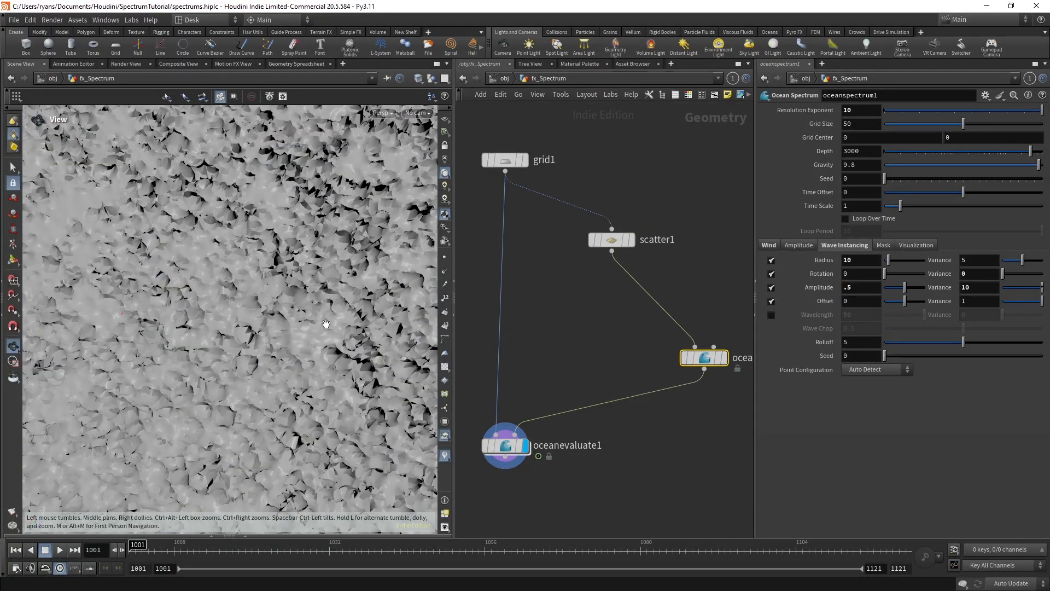
Revert the Wave Instancing Amplitude and its Variance to their defaults of 0.8 and 0.2
{"action": "right_click", "coordinate": [985, 287]}
{"action": "left_click", "coordinate": [923, 463]}
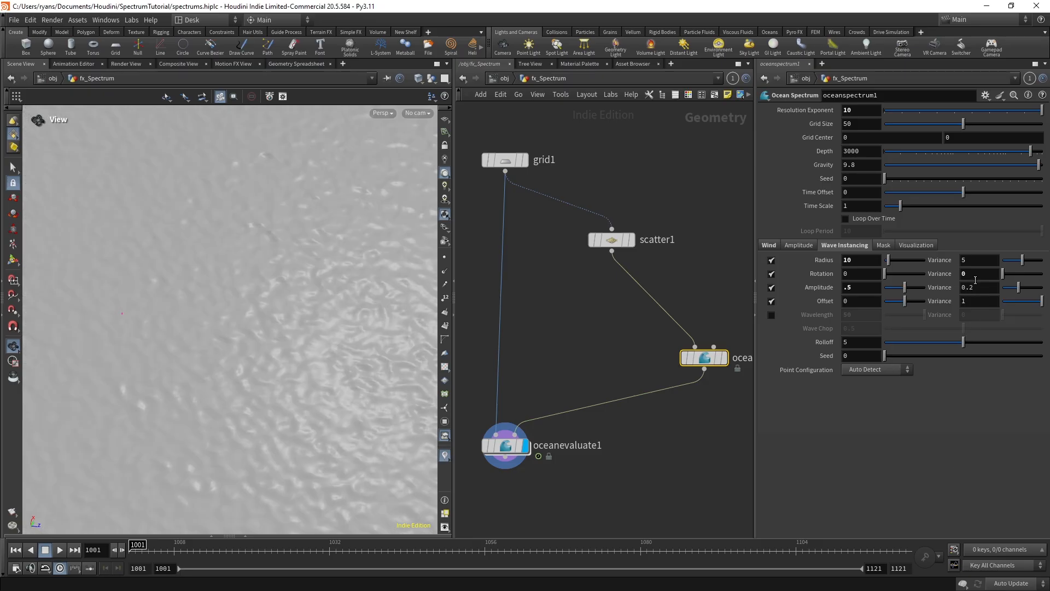
{"action": "left_click_drag", "start_coordinate": [223, 368], "coordinate": [304, 340]}
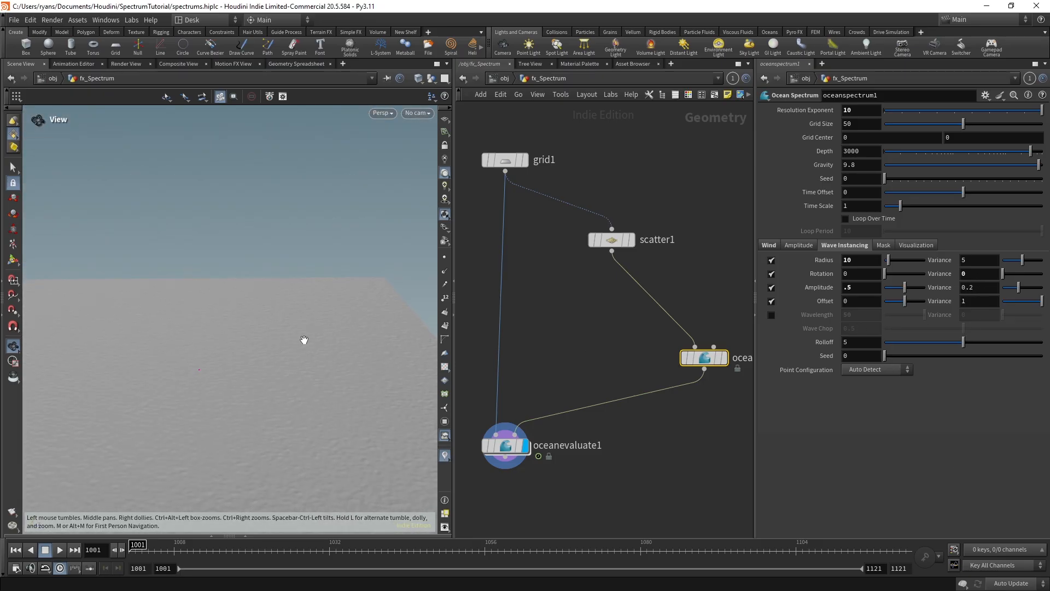
{"action": "right_click", "coordinate": [946, 282]}
{"action": "left_click", "coordinate": [907, 469]}
{"action": "left_click_drag", "start_coordinate": [127, 364], "coordinate": [251, 326]}
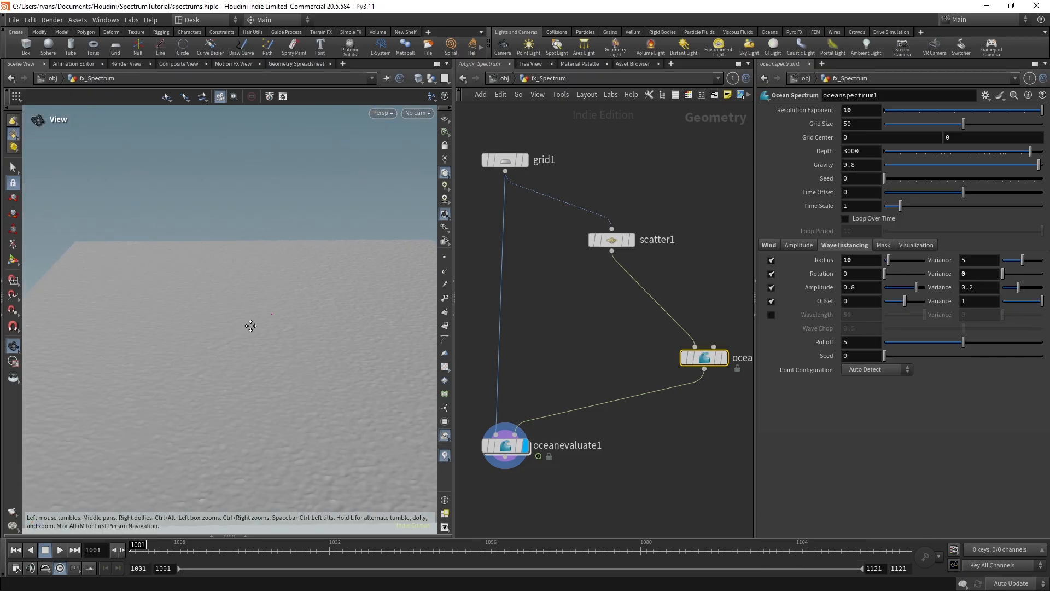
{"action": "middle_click_drag", "start_coordinate": [250, 326], "coordinate": [289, 345]}
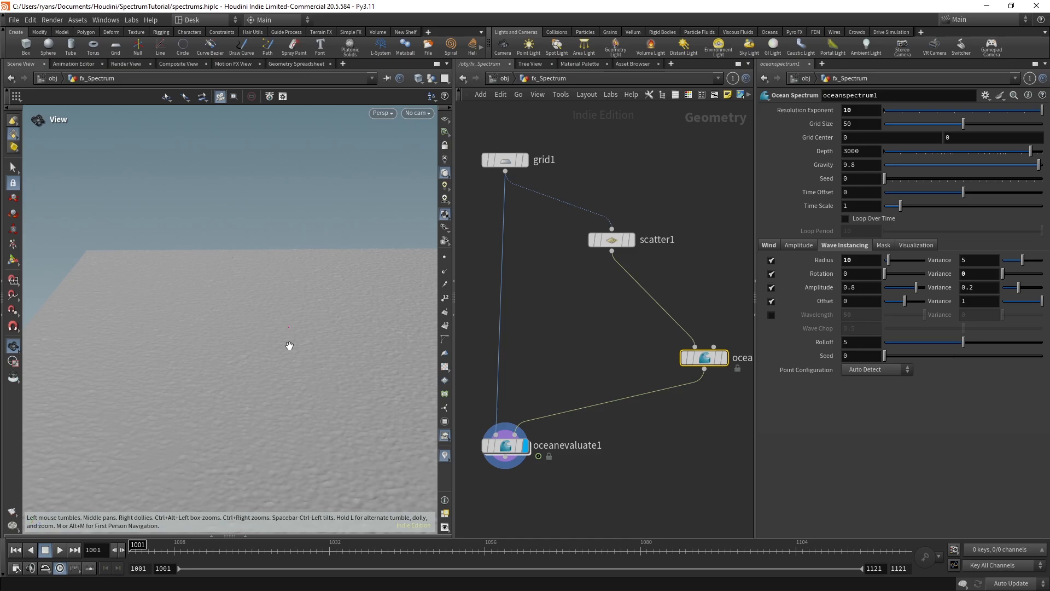
{"action": "mouse_move", "coordinate": [905, 302]}
{"action": "left_mouse_down"}
{"action": "mouse_move", "coordinate": [889, 302]}
{"action": "mouse_move", "coordinate": [913, 304]}
{"action": "left_mouse_up"}
{"action": "middle_click_drag", "start_coordinate": [323, 393], "coordinate": [278, 372]}
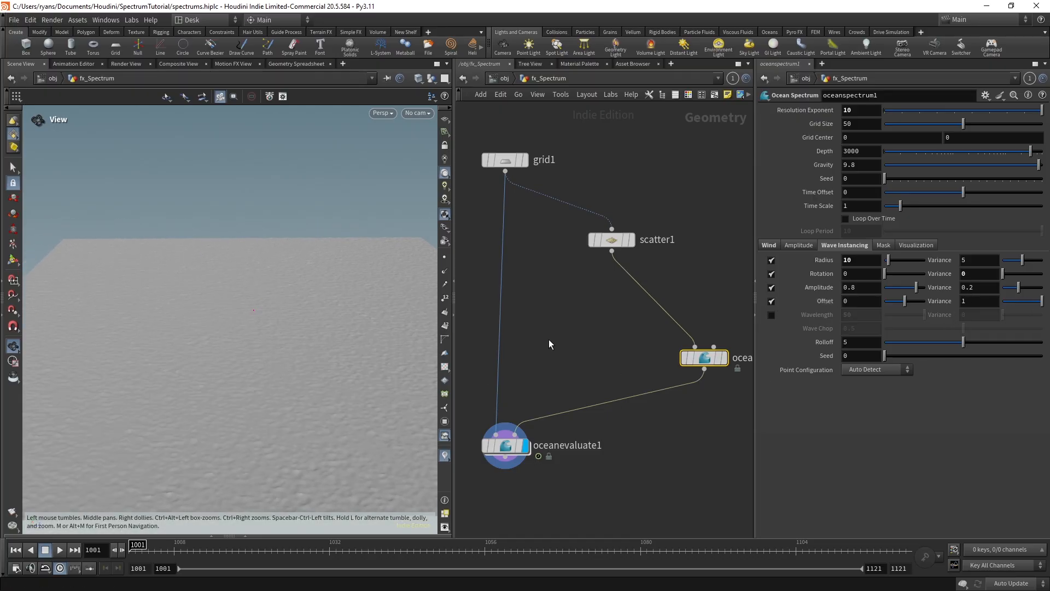
{"action": "left_click_drag", "start_coordinate": [568, 290], "coordinate": [640, 203]}
{"action": "left_click_drag", "start_coordinate": [697, 294], "coordinate": [627, 419]}
{"action": "left_click_drag", "start_coordinate": [574, 290], "coordinate": [636, 188]}
{"action": "left_click_drag", "start_coordinate": [694, 272], "coordinate": [675, 421]}
{"action": "left_click_drag", "start_coordinate": [573, 290], "coordinate": [639, 200]}
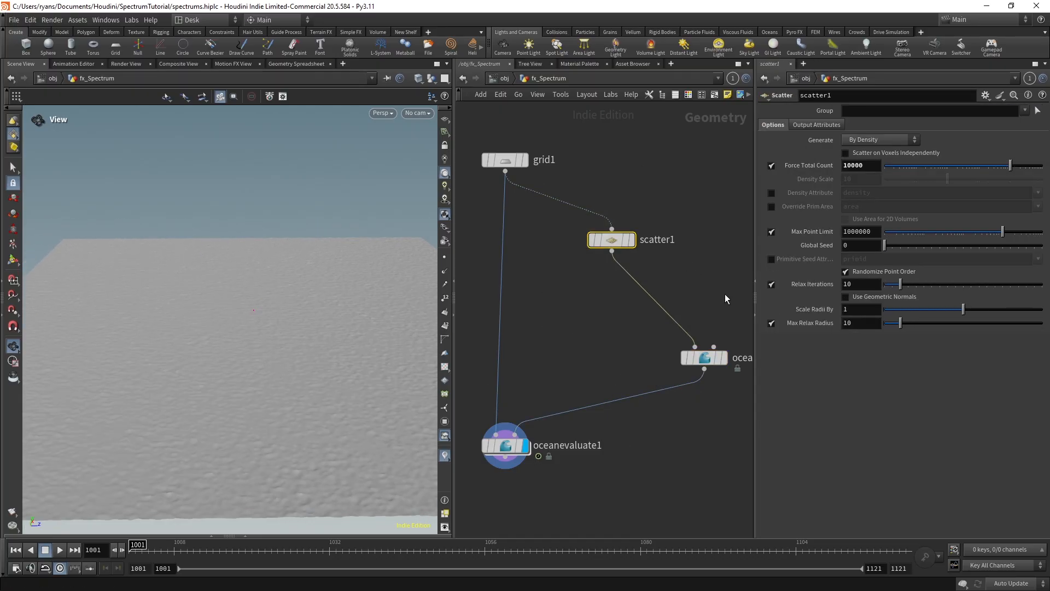
Cut the wire between scatter1 and the Ocean Spectrum, view the plain ocean edge-on, undo the cut, and reselect the Ocean Spectrum
{"action": "left_click", "coordinate": [718, 284]}
{"action": "key", "text": "y"}
{"action": "left_click_drag", "start_coordinate": [704, 276], "coordinate": [588, 365]}
{"action": "left_click_drag", "start_coordinate": [288, 377], "coordinate": [279, 363]}
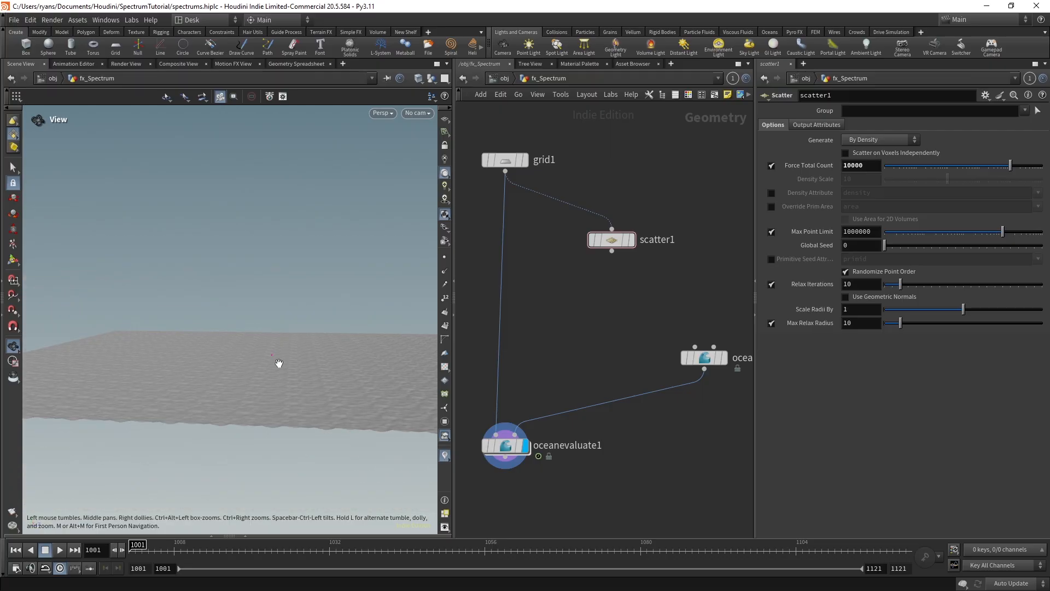
{"action": "key", "text": "ctrl+z"}
{"action": "left_click", "coordinate": [706, 358]}
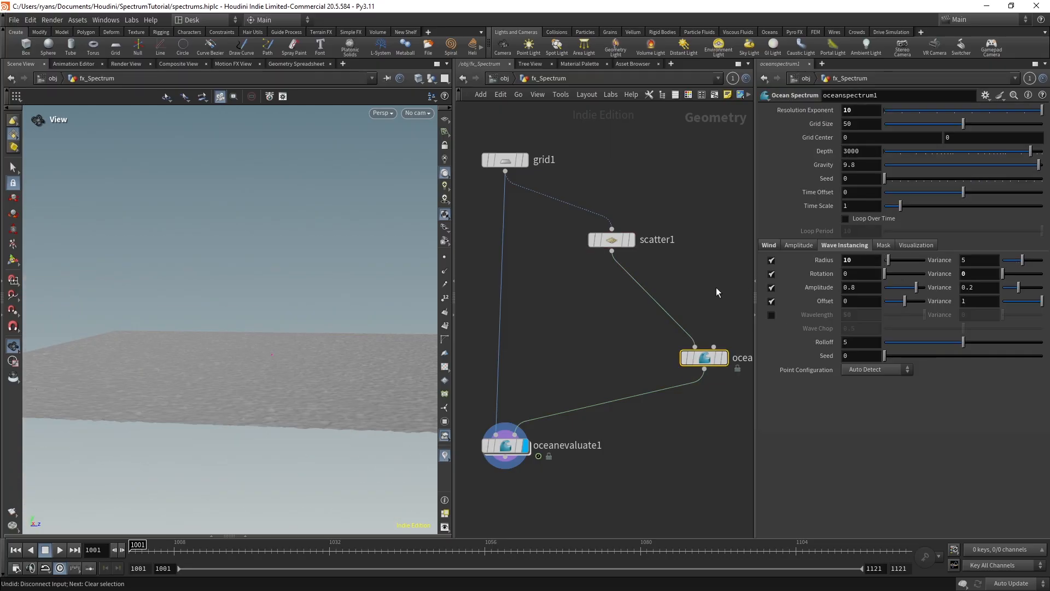
Switch the Wave Instancing Wavelength on and off again, and briefly check the scatter1 node before reselecting the Ocean Spectrum
{"action": "left_click", "coordinate": [771, 314]}
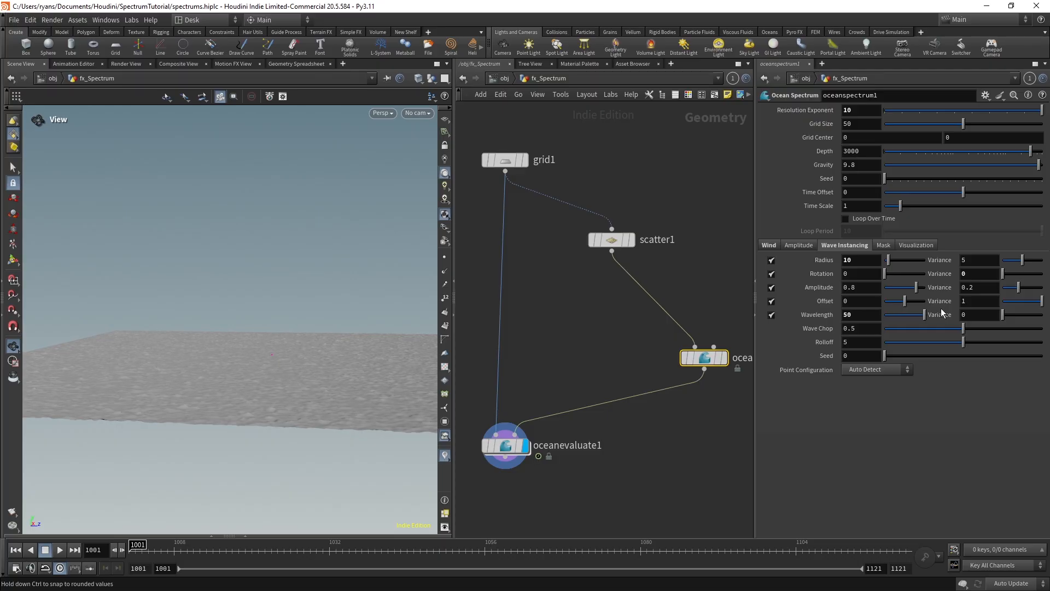
{"action": "left_click", "coordinate": [772, 315]}
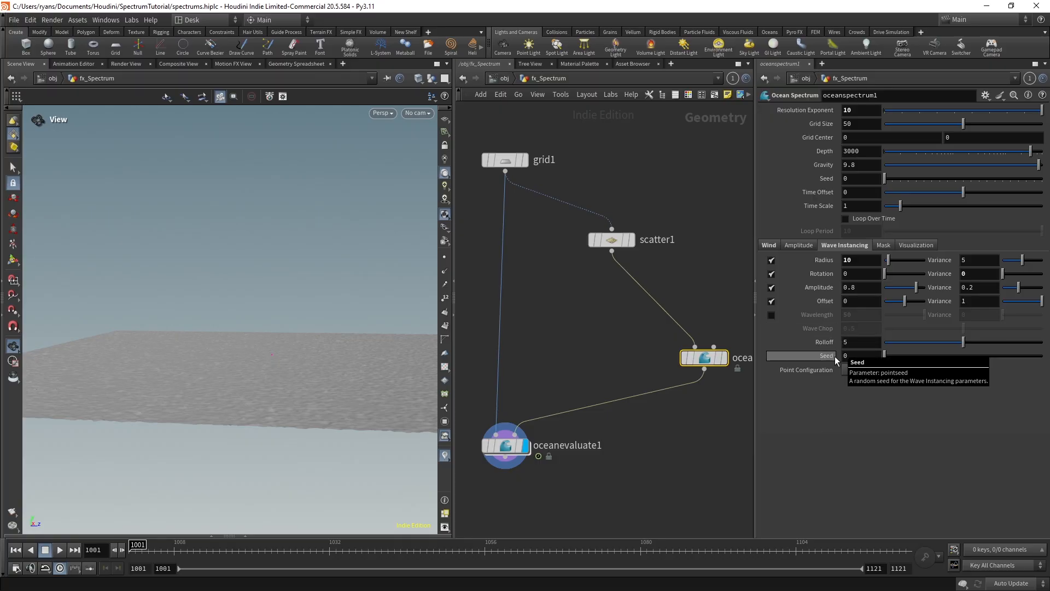
{"action": "left_click", "coordinate": [608, 240]}
{"action": "left_click", "coordinate": [703, 359]}
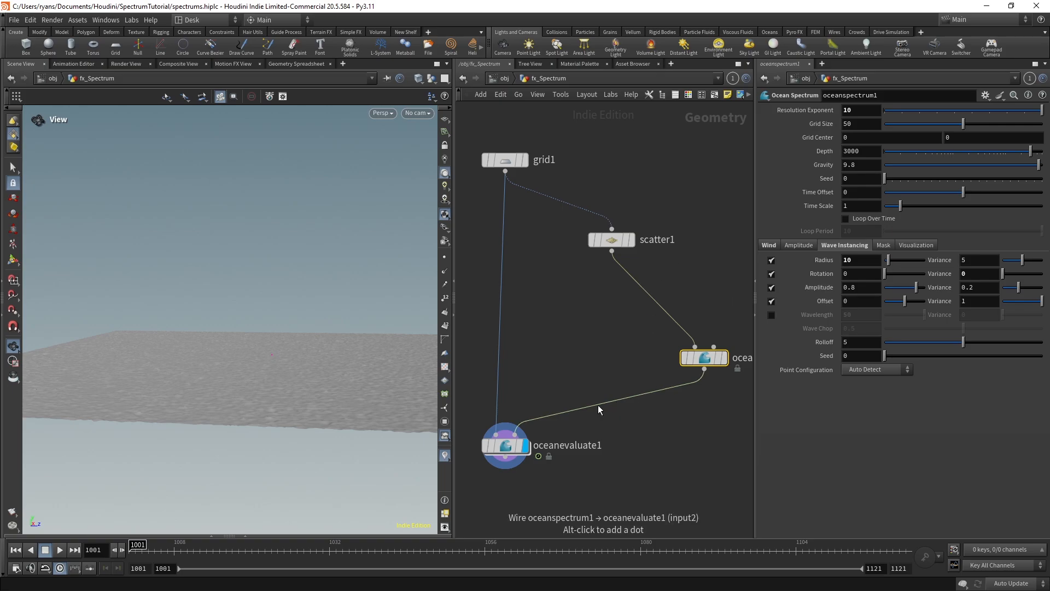
Lower the Wave Instancing Rolloff to 0.06 and scrub the animation to frame 1043 near the ocean's edge
{"action": "left_click_drag", "start_coordinate": [340, 377], "coordinate": [363, 444]}
{"action": "left_click_drag", "start_coordinate": [693, 439], "coordinate": [718, 326]}
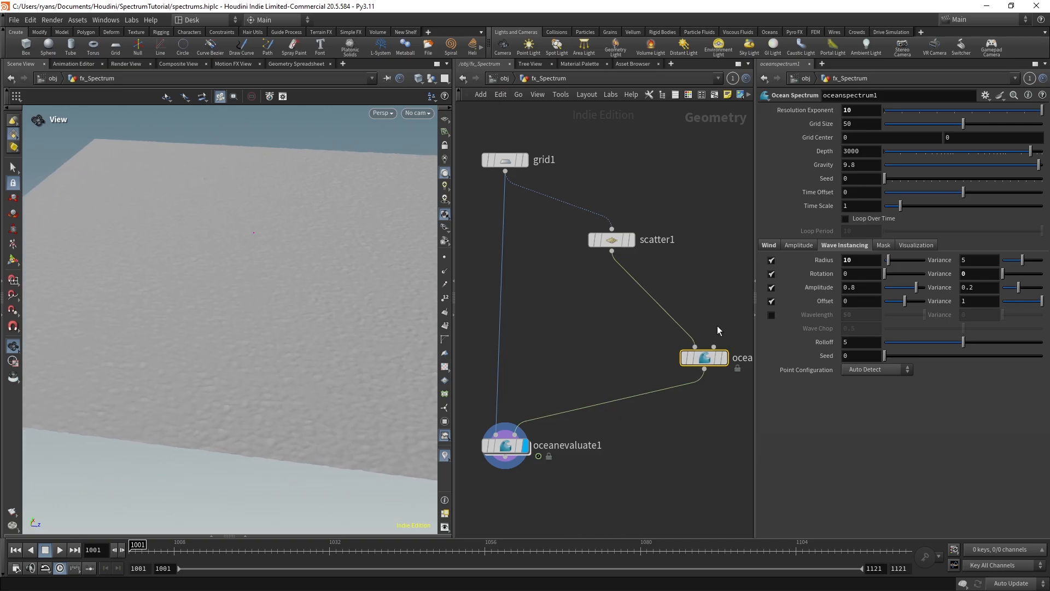
{"action": "left_click_drag", "start_coordinate": [963, 342], "coordinate": [865, 345]}
{"action": "middle_click_drag", "start_coordinate": [868, 356], "coordinate": [891, 356]}
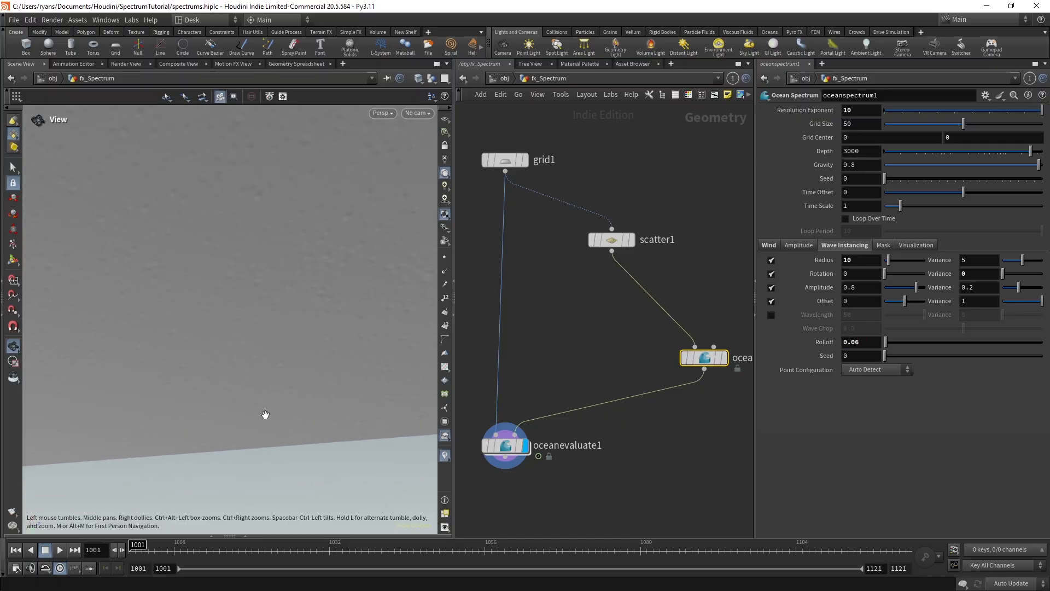
{"action": "left_click_drag", "start_coordinate": [137, 545], "coordinate": [401, 546]}
Set the Force Total Count of scatter1 to 100 points
{"action": "left_click", "coordinate": [612, 239]}
{"action": "double_click", "coordinate": [871, 166]}
{"action": "type", "text": "10"}
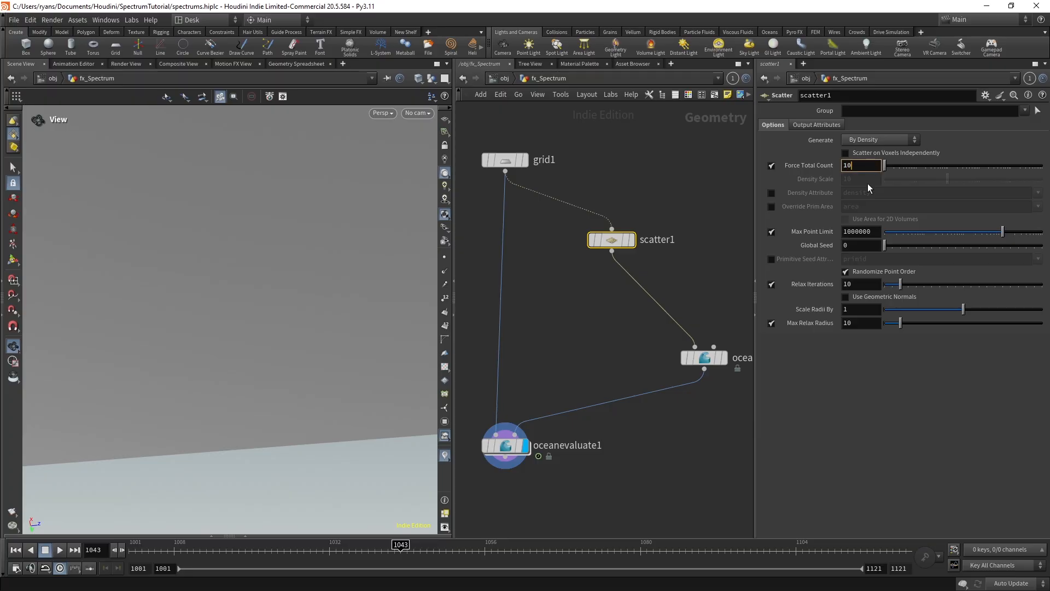
{"action": "key", "text": "Return"}
Set the Ocean Spectrum's Wave Instancing Radius to 20 and scrub the animation to frame 1038
{"action": "left_click", "coordinate": [705, 358]}
{"action": "double_click", "coordinate": [853, 260]}
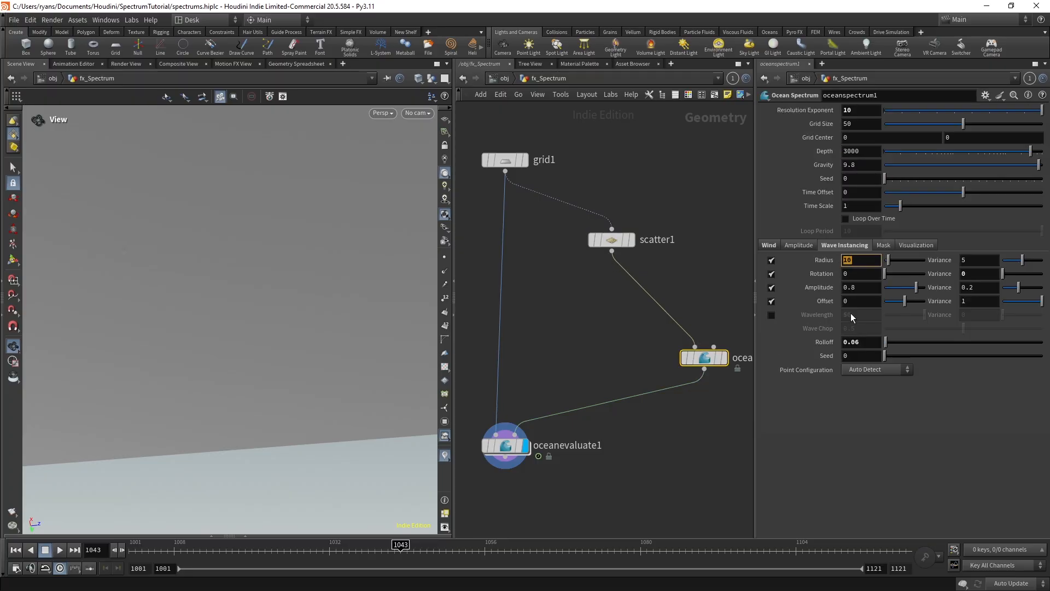
{"action": "type", "text": "20"}
{"action": "key", "text": "Return"}
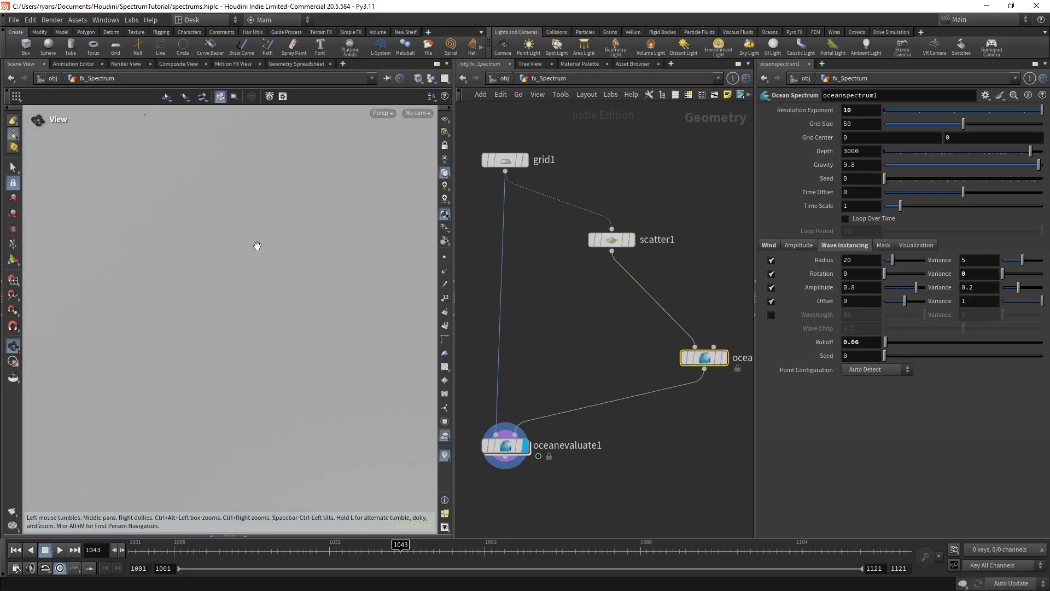
{"action": "left_click_drag", "start_coordinate": [257, 246], "coordinate": [411, 225]}
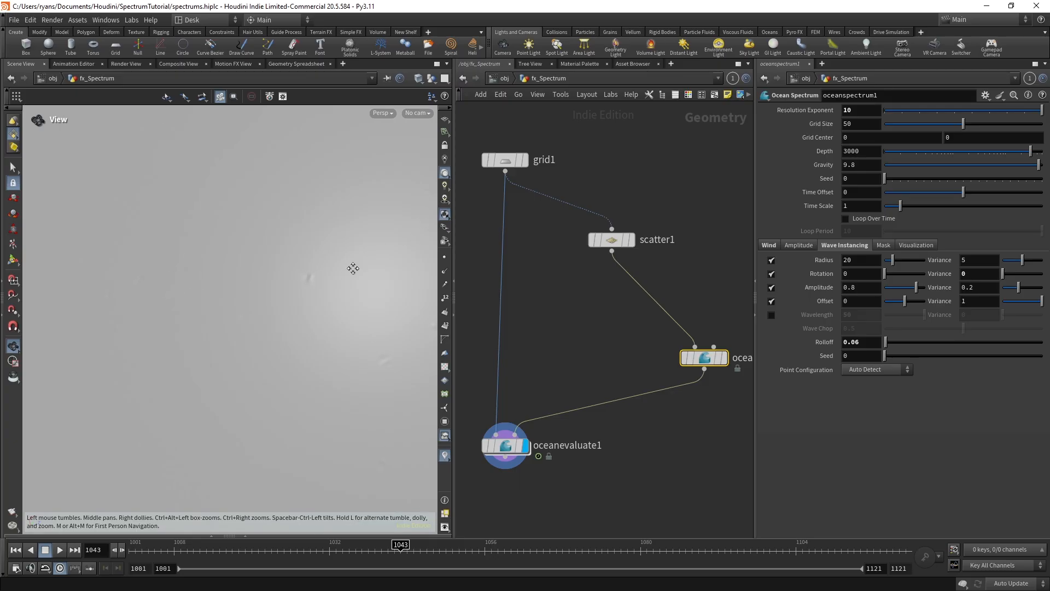
{"action": "left_click_drag", "start_coordinate": [134, 549], "coordinate": [368, 549]}
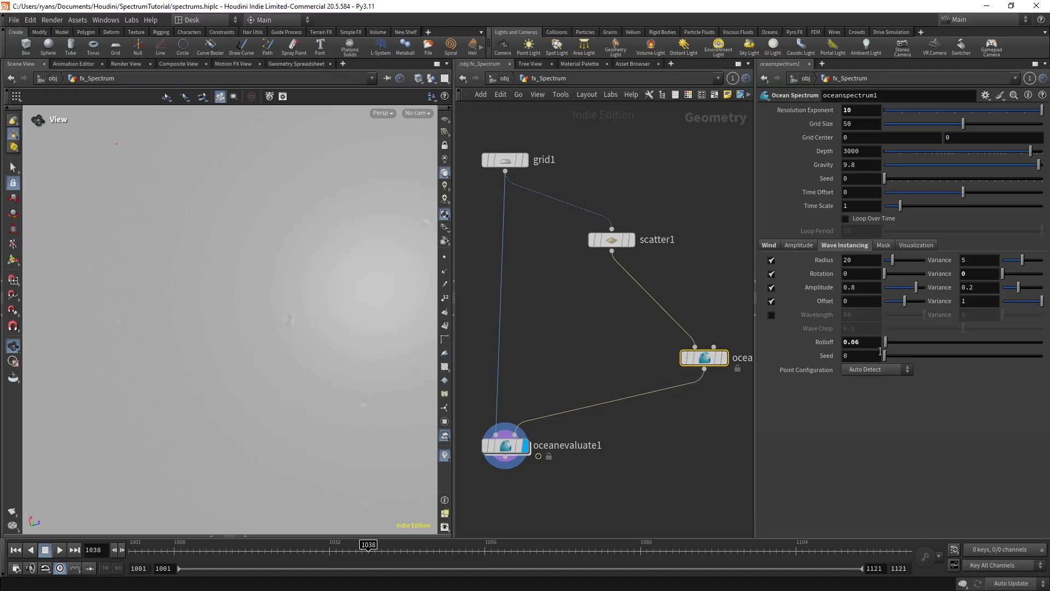
Try a Wave Instancing Rolloff of 10, scrub through the animation over the ocean, and return to frame 1001
{"action": "left_click_drag", "start_coordinate": [885, 341], "coordinate": [1043, 341]}
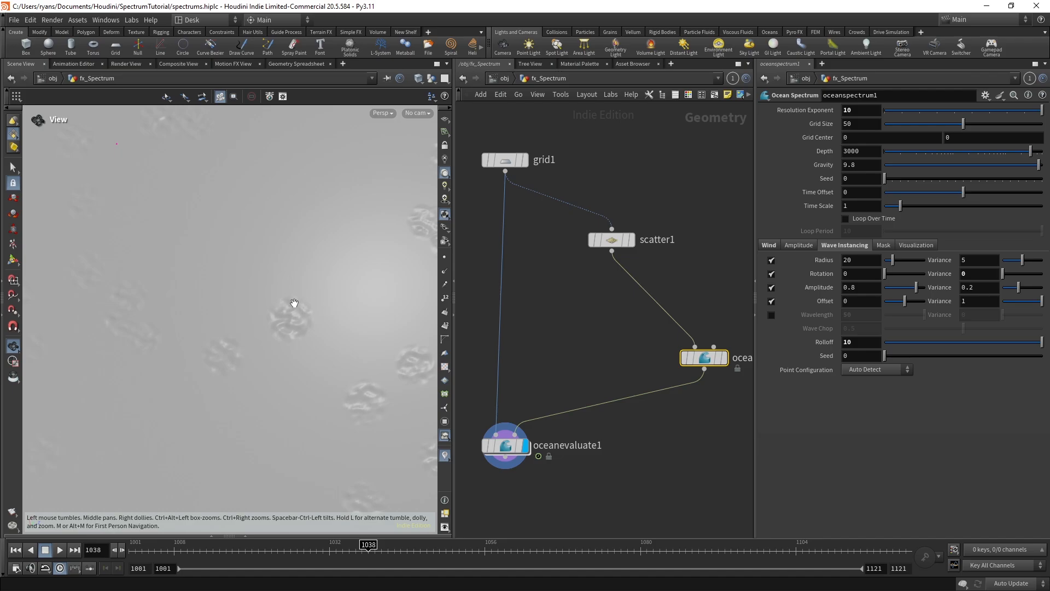
{"action": "left_click_drag", "start_coordinate": [145, 546], "coordinate": [2, 517]}
{"action": "left_click_drag", "start_coordinate": [253, 328], "coordinate": [340, 341]}
{"action": "left_click_drag", "start_coordinate": [164, 545], "coordinate": [822, 543]}
{"action": "key", "text": "ctrl+Up"}
Revert the Wave Instancing Rolloff to its factory default and raise scatter1's Force Total Count to 10000
{"action": "right_click", "coordinate": [868, 343]}
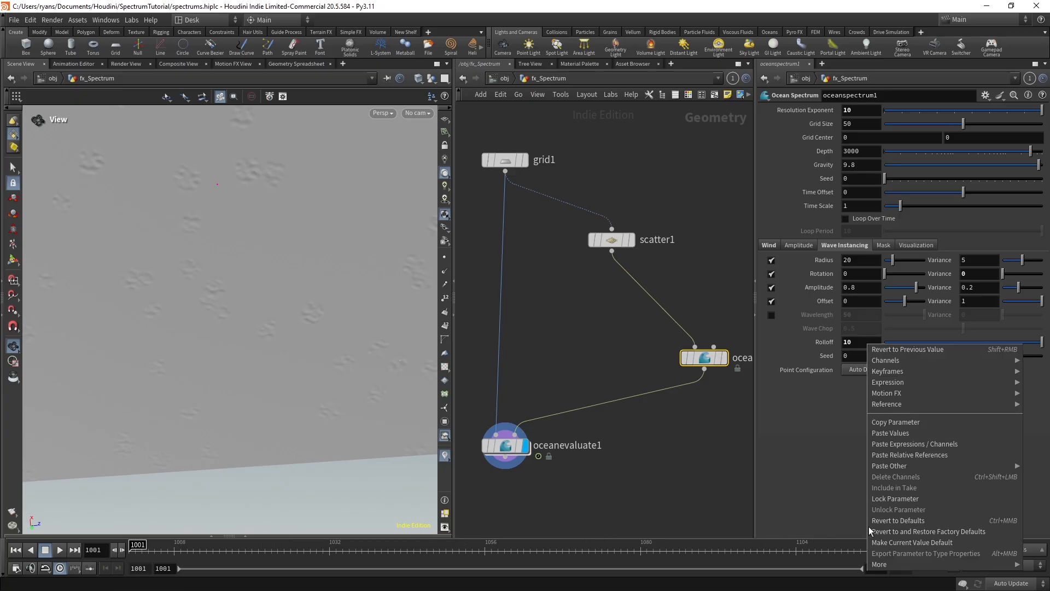
{"action": "left_click", "coordinate": [873, 531]}
{"action": "left_click", "coordinate": [612, 240]}
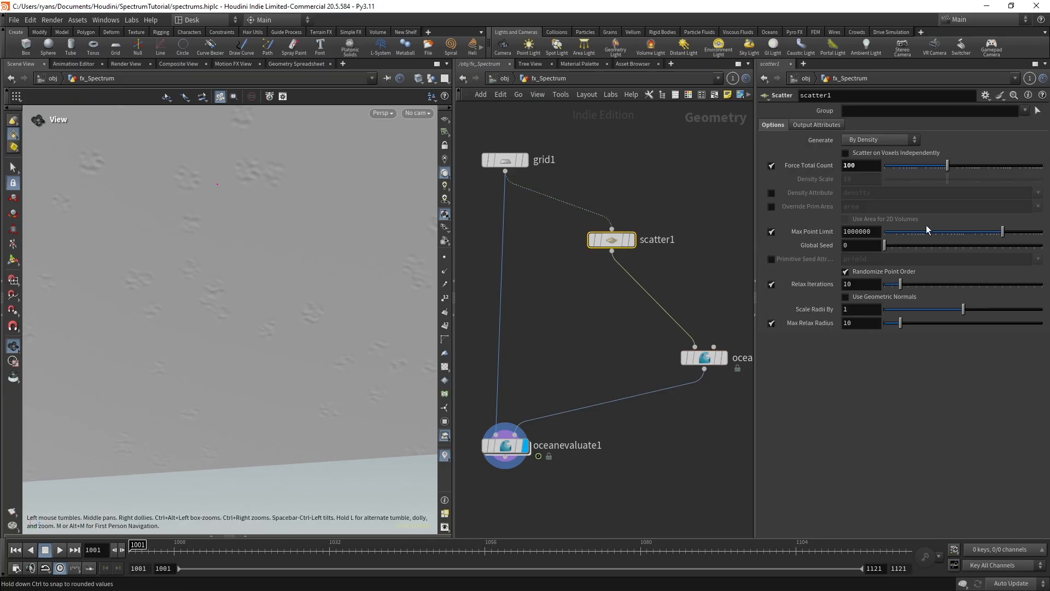
{"action": "left_click", "coordinate": [867, 165]}
{"action": "type", "text": "00"}
{"action": "key", "text": "Return"}
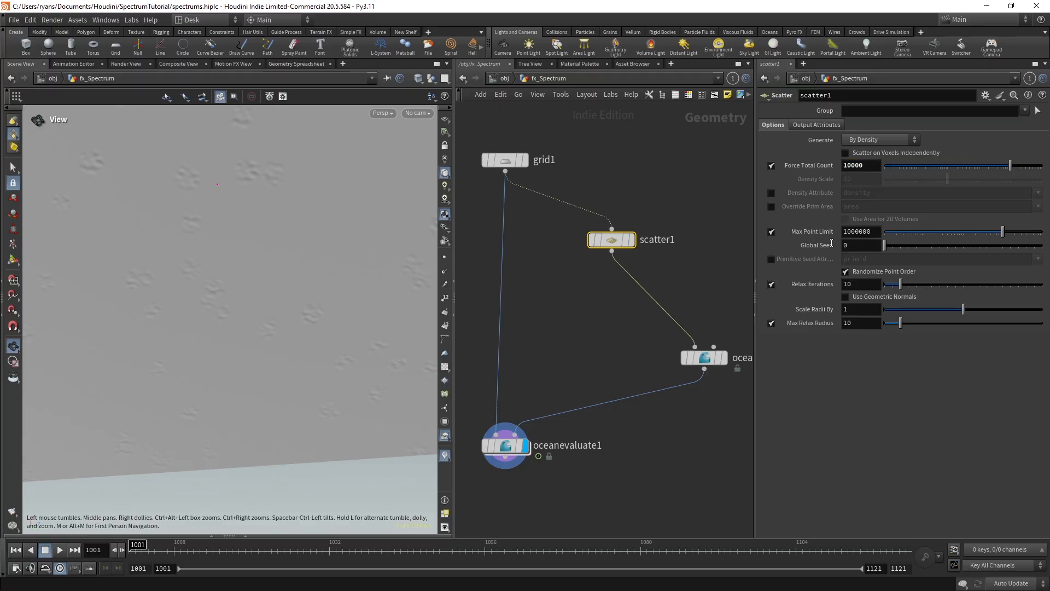
Raise the Ocean Spectrum's Wave Instancing Rolloff to 10, try a lower setting, and undo the change
{"action": "left_click", "coordinate": [705, 357]}
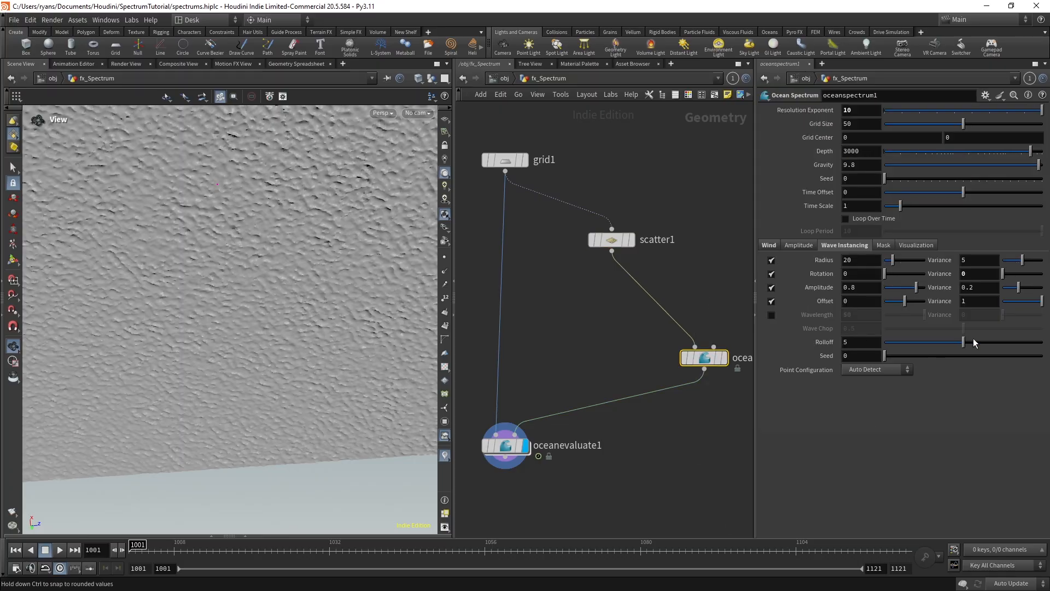
{"action": "left_click_drag", "start_coordinate": [971, 342], "coordinate": [1047, 344]}
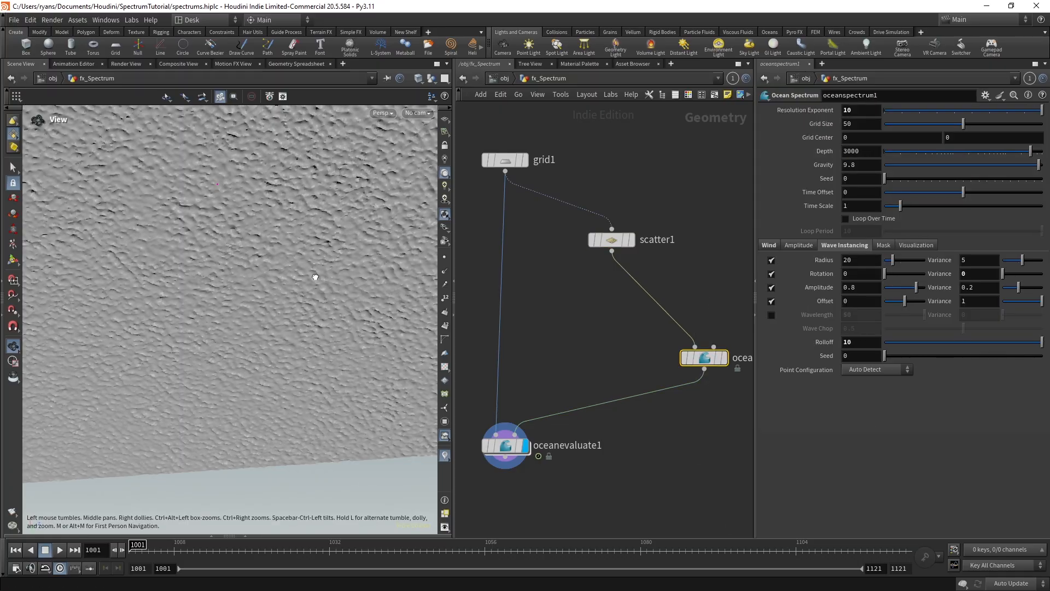
{"action": "left_click", "coordinate": [902, 344]}
{"action": "key", "text": "ctrl+z"}
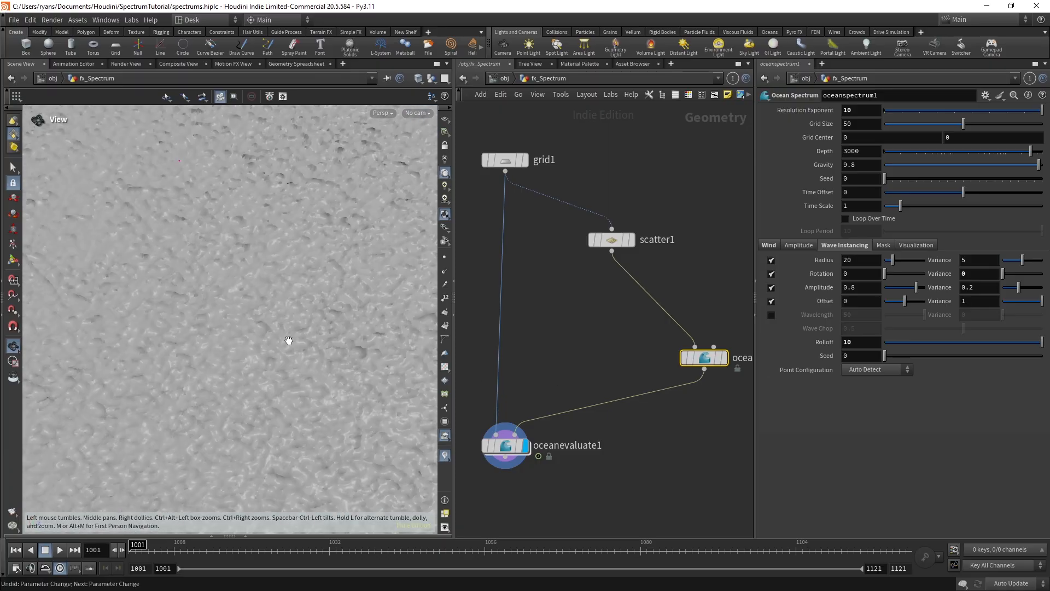
{"action": "key", "text": "ctrl+z"}
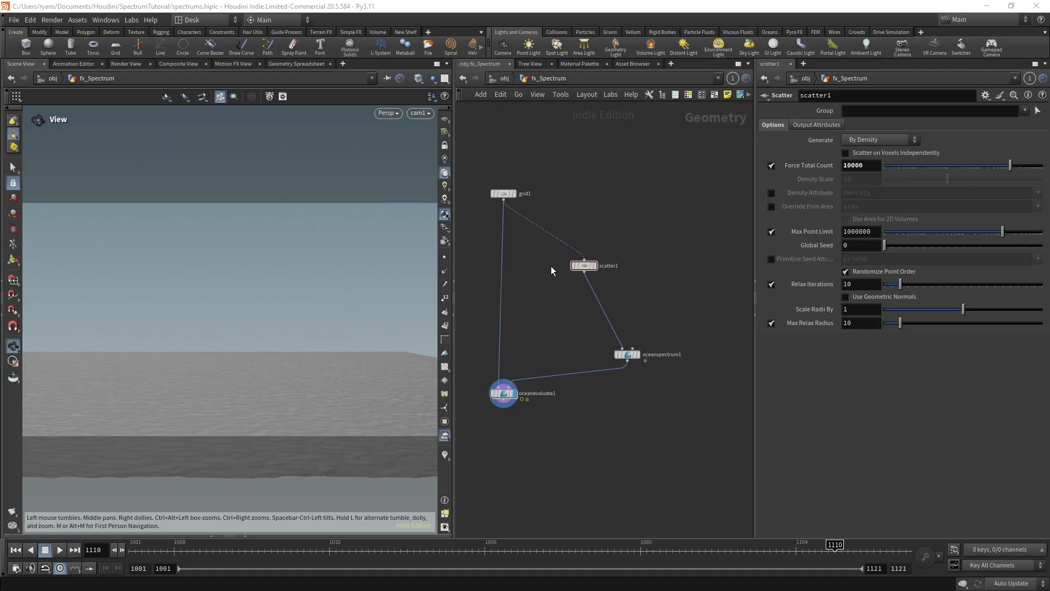
Add an Attribute Wrangle node to the network beside scatter1
{"action": "left_click_drag", "start_coordinate": [244, 392], "coordinate": [297, 303]}
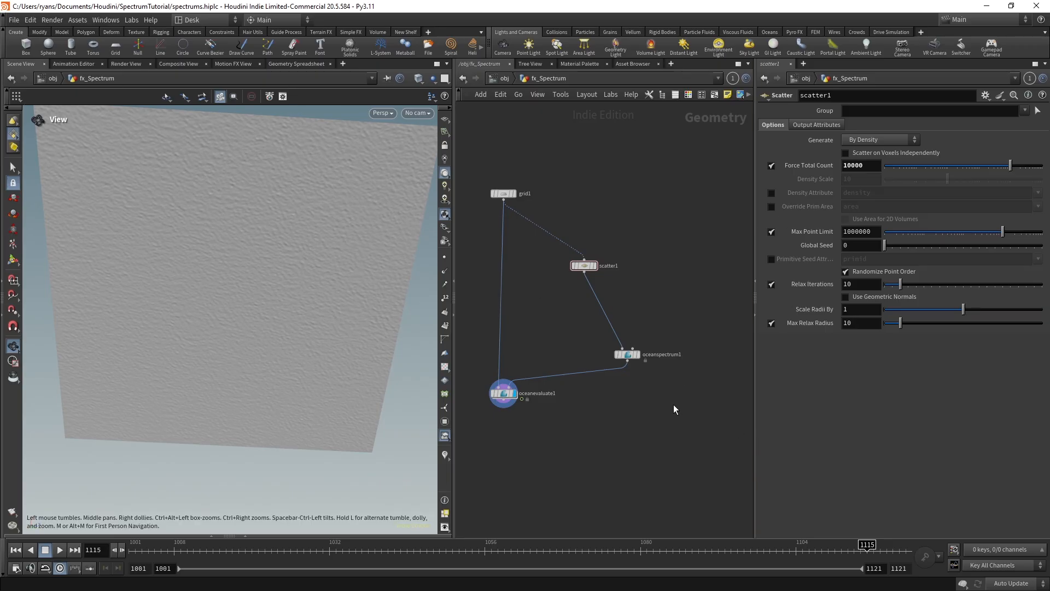
{"action": "scroll", "coordinate": [640, 295], "scroll_direction": "up", "scroll_amount": 2}
{"action": "key", "text": "Tab"}
{"action": "left_click", "coordinate": [737, 267]}
{"action": "left_click", "coordinate": [733, 269]}
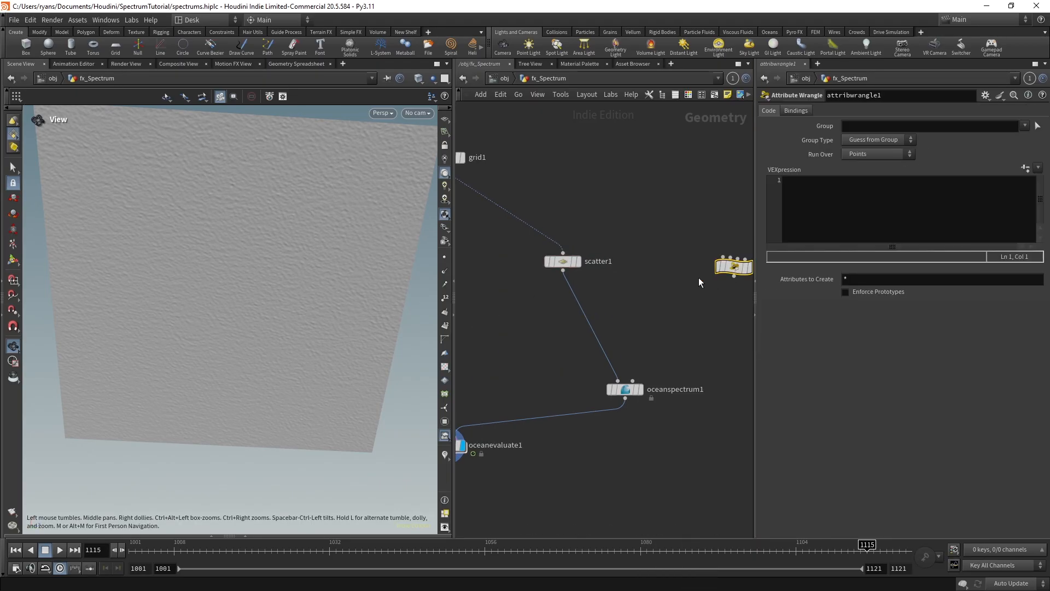
{"action": "left_click_drag", "start_coordinate": [736, 274], "coordinate": [649, 287]}
Write the expression v@N={1,0,0}; in the wrangle and insert the node between grid1 and scatter1
{"action": "left_click", "coordinate": [824, 228]}
{"action": "type", "text": "v@N={1,"}
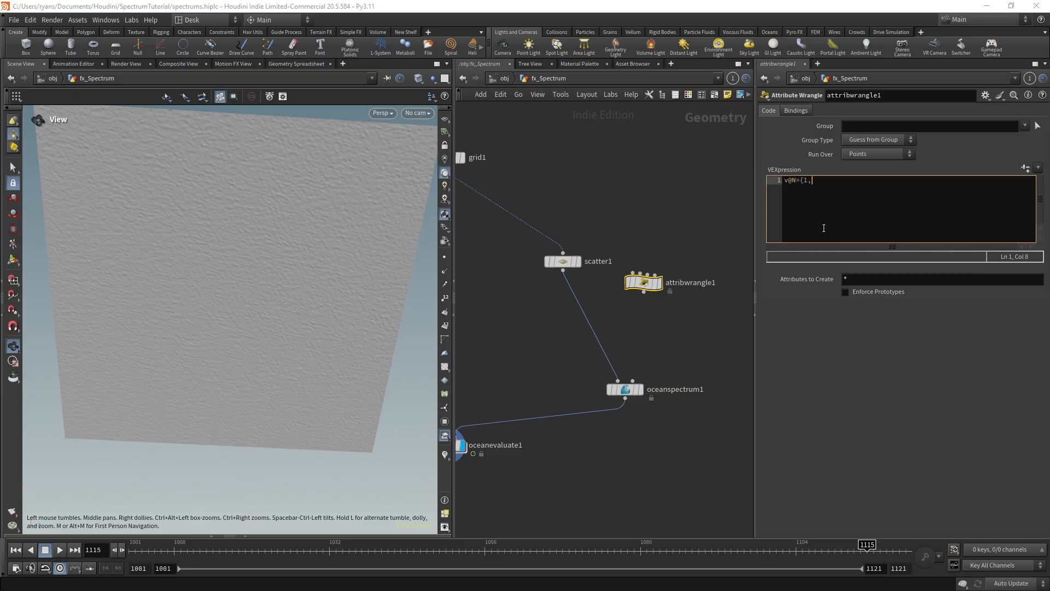
{"action": "type", "text": "0,0};"}
{"action": "left_click_drag", "start_coordinate": [644, 286], "coordinate": [563, 229]}
{"action": "left_click_drag", "start_coordinate": [137, 551], "coordinate": [279, 535]}
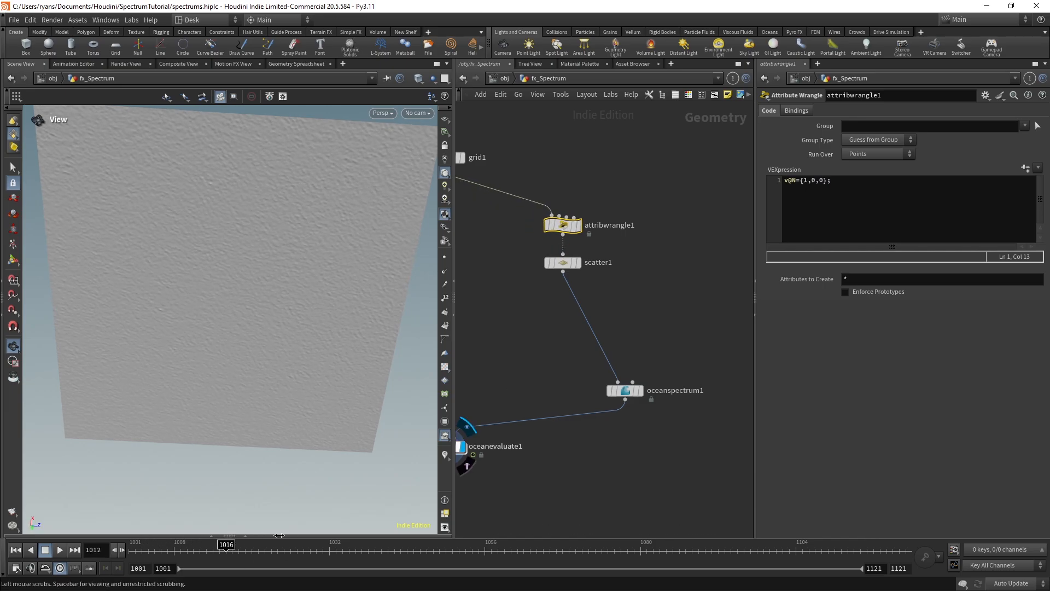
Set the Ocean Spectrum's wind Directional Movement to 1 and Directional Bias to 10, and scrub the animation to frame 1064
{"action": "left_click", "coordinate": [625, 390]}
{"action": "left_click_drag", "start_coordinate": [979, 315], "coordinate": [1046, 308]}
{"action": "left_click_drag", "start_coordinate": [916, 301], "coordinate": [1044, 301]}
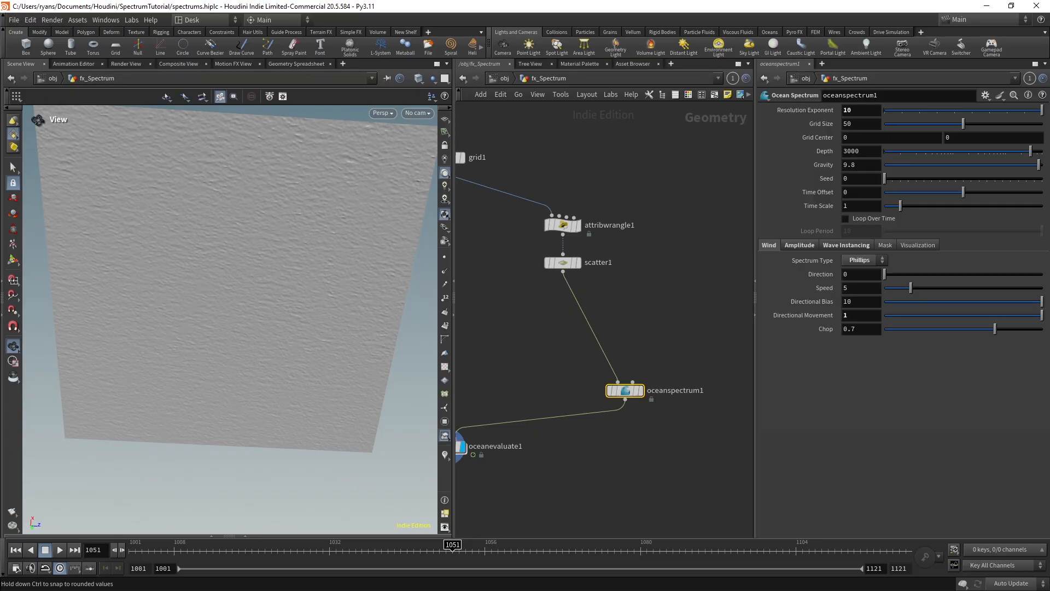
{"action": "left_click_drag", "start_coordinate": [186, 274], "coordinate": [170, 331]}
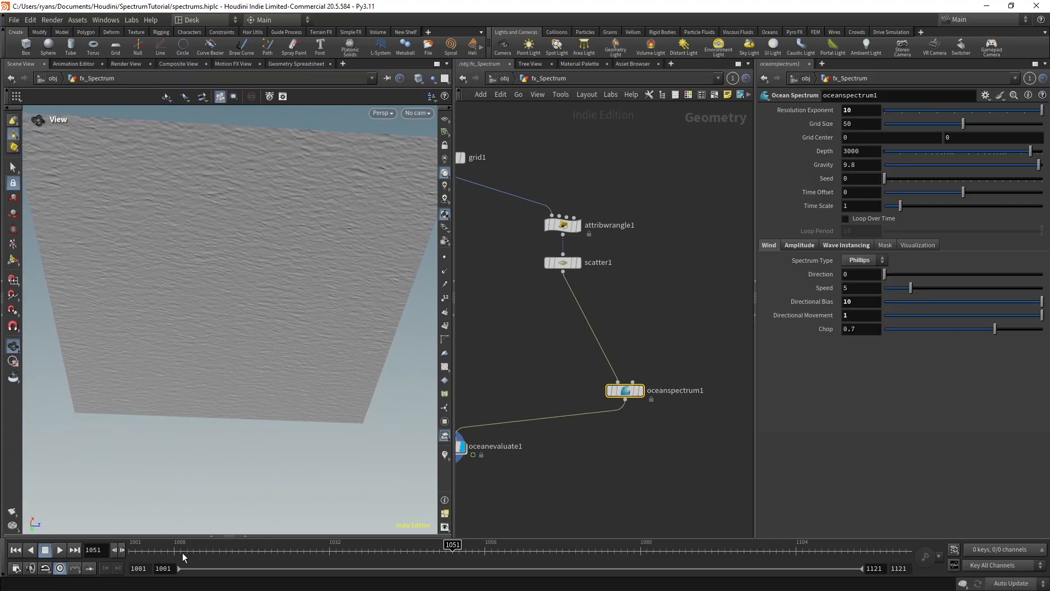
{"action": "left_click_drag", "start_coordinate": [222, 551], "coordinate": [541, 470]}
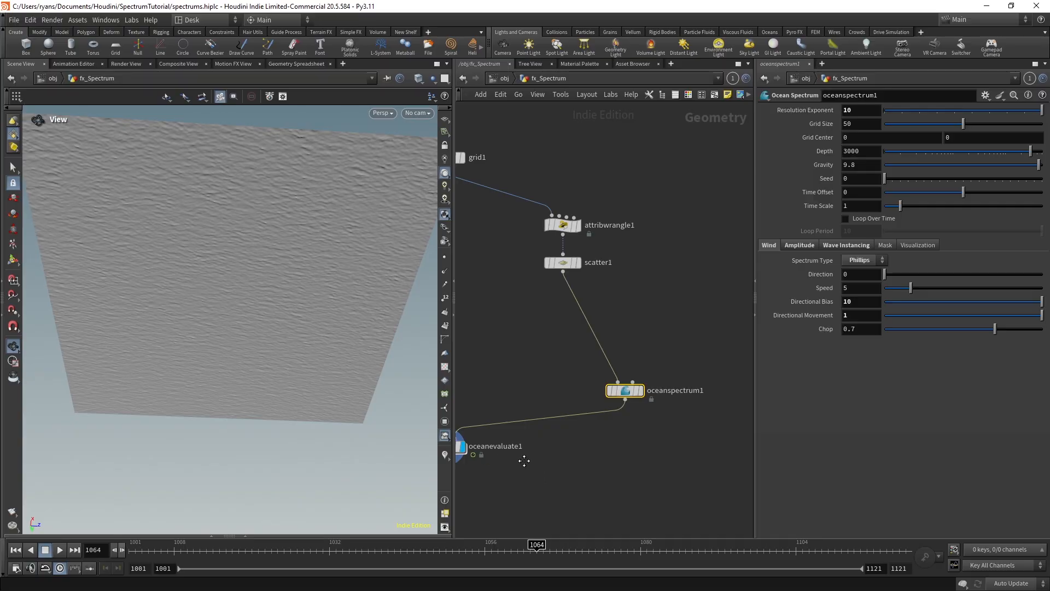
Add a Draw Curve node beside the wrangle and set its Projection to ZX Plane
{"action": "middle_click_drag", "start_coordinate": [524, 462], "coordinate": [579, 469]}
{"action": "left_click_drag", "start_coordinate": [319, 359], "coordinate": [358, 361]}
{"action": "middle_click_drag", "start_coordinate": [679, 297], "coordinate": [630, 324]}
{"action": "key", "text": "Tab"}
{"action": "type", "text": "draw"}
{"action": "key", "text": "Return"}
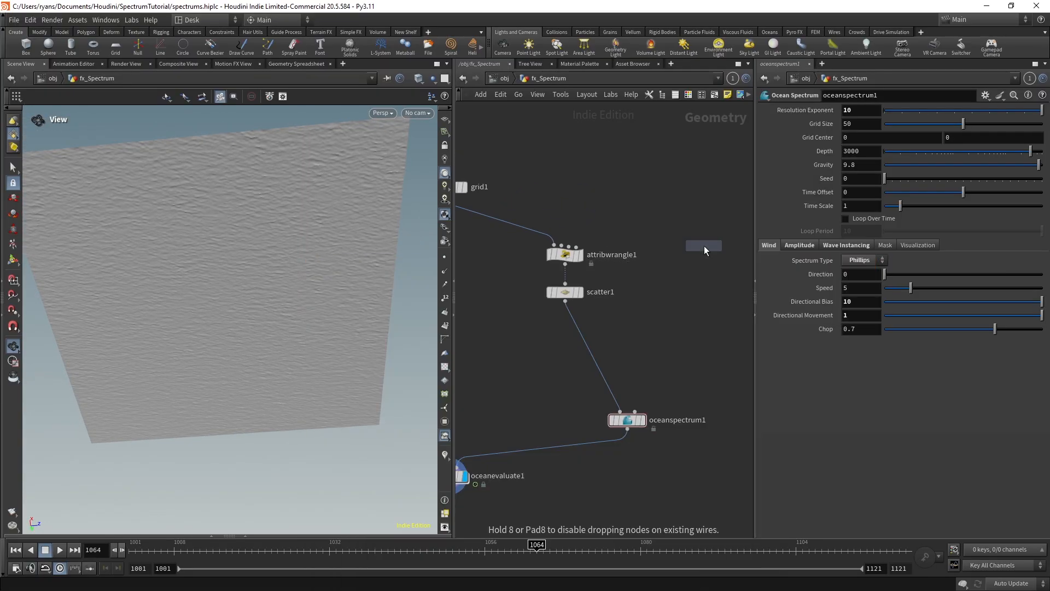
{"action": "left_click", "coordinate": [704, 245]}
{"action": "left_click", "coordinate": [794, 111]}
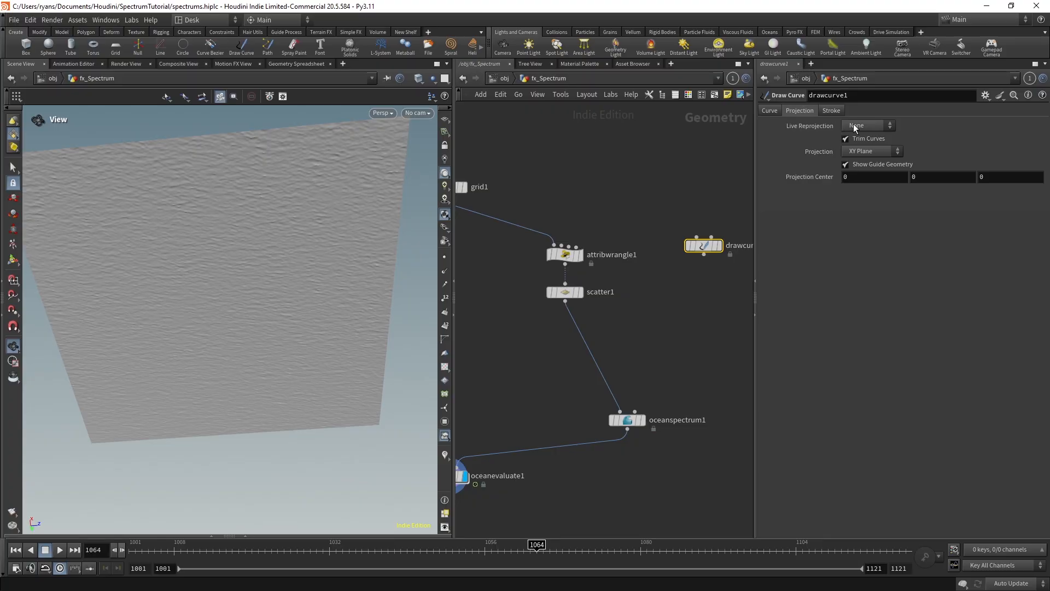
{"action": "left_click", "coordinate": [874, 151]}
{"action": "left_click", "coordinate": [865, 194]}
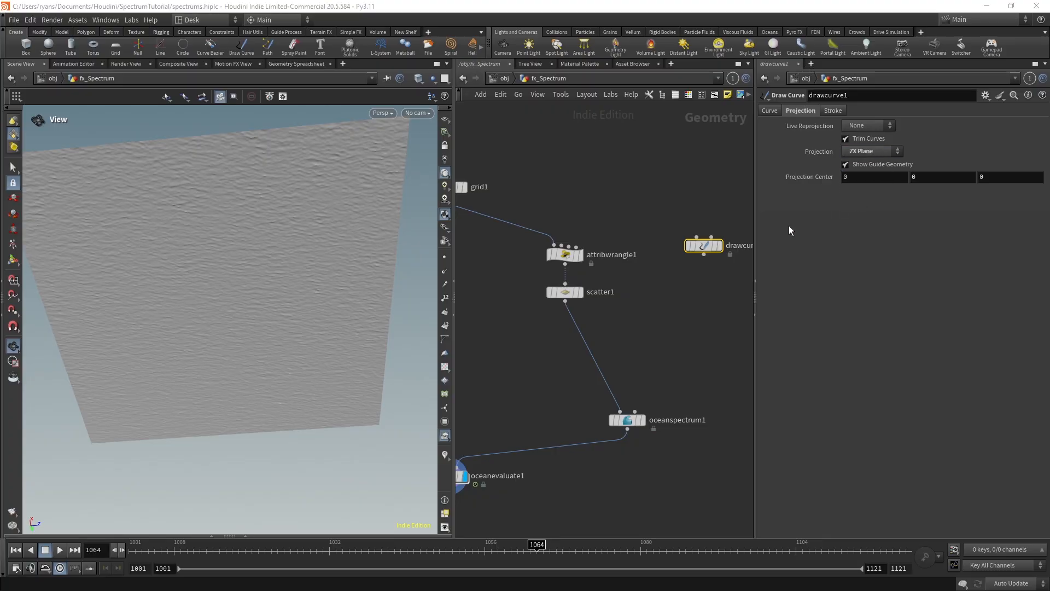
Draw a gently winding curve across the ocean surface from edge to edge, spanning about 1221 by 134 units
{"action": "left_click", "coordinate": [17, 260]}
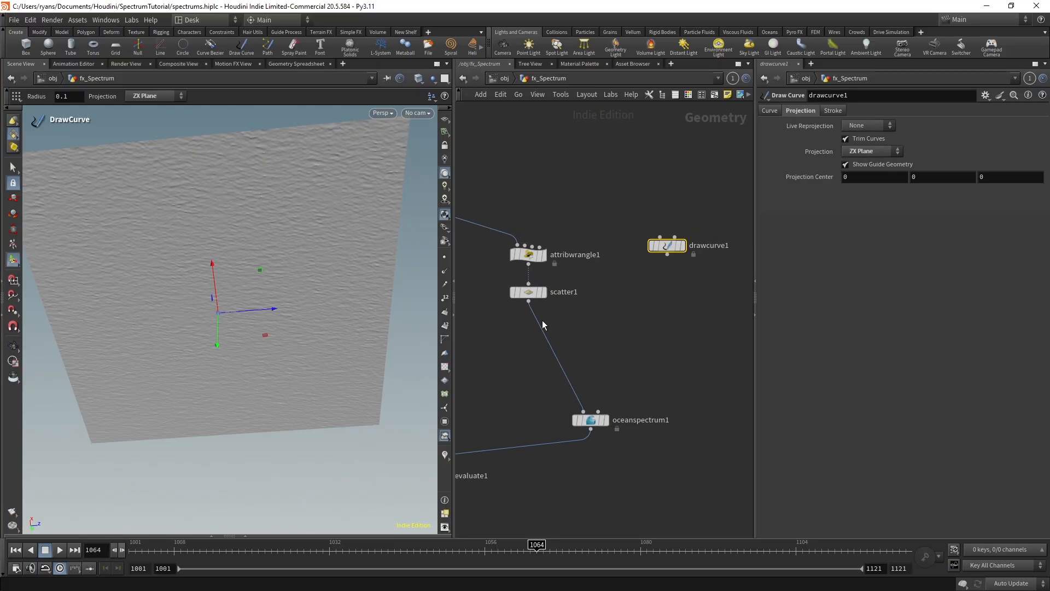
{"action": "mouse_move", "coordinate": [211, 331]}
{"action": "left_mouse_down", "text": "alt"}
{"action": "mouse_move", "coordinate": [184, 341]}
{"action": "mouse_move", "coordinate": [223, 317]}
{"action": "left_mouse_up", "text": "alt"}
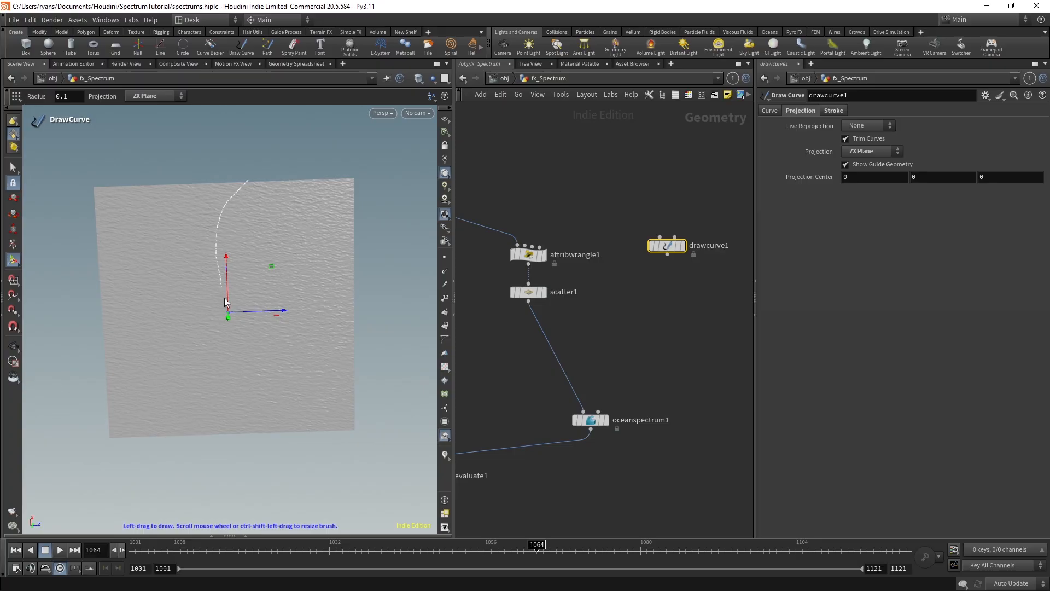
{"action": "key", "text": "Escape"}
Add a Resample node after drawcurve1 and display its output
{"action": "scroll", "coordinate": [352, 316], "scroll_direction": "up", "scroll_amount": 1}
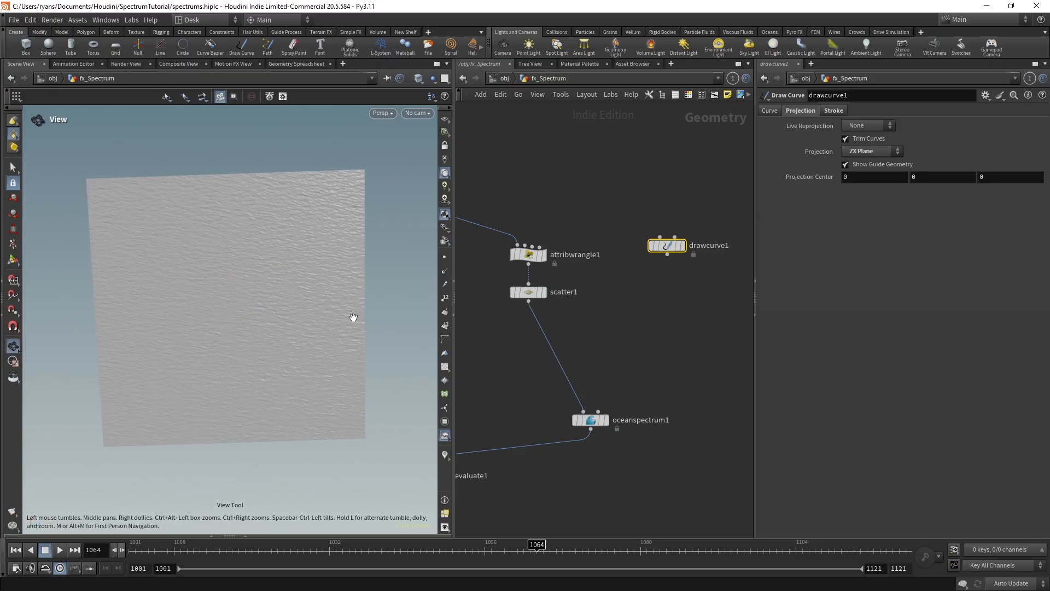
{"action": "key", "text": "Tab"}
{"action": "type", "text": "res"}
{"action": "key", "text": "Return"}
{"action": "key", "text": "Return"}
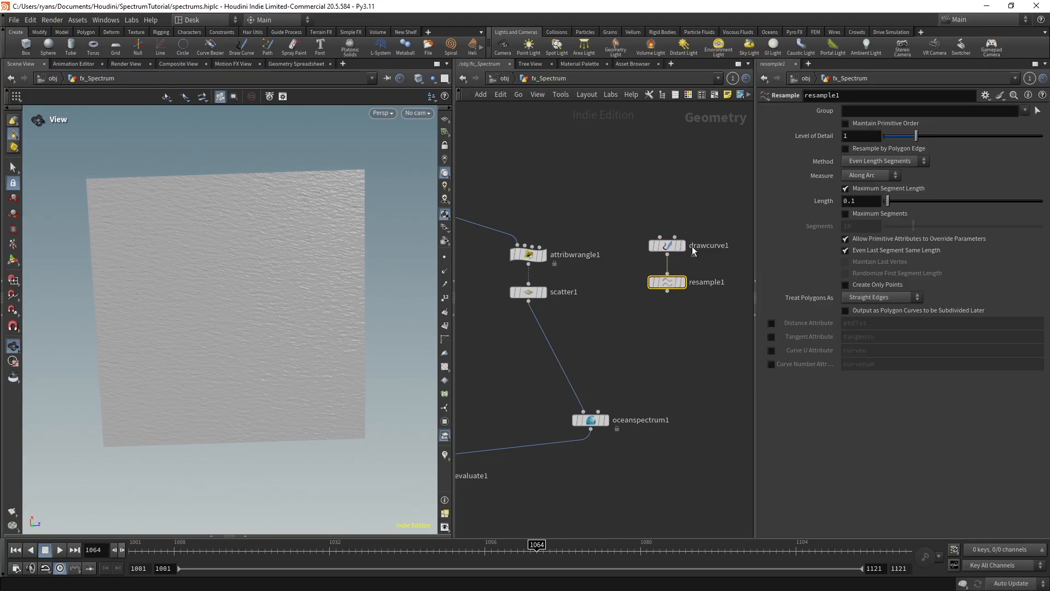
{"action": "left_click", "coordinate": [684, 282]}
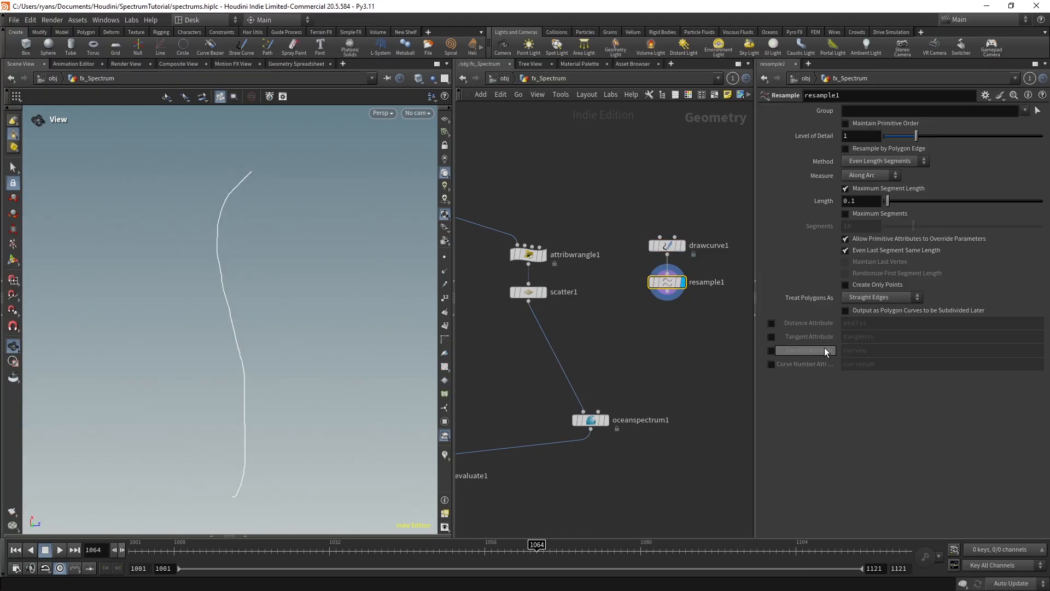
Enable the Resample node's Tangent Attribute and name it N
{"action": "left_click", "coordinate": [771, 336]}
{"action": "double_click", "coordinate": [869, 337]}
{"action": "type", "text": "N"}
{"action": "key", "text": "Return"}
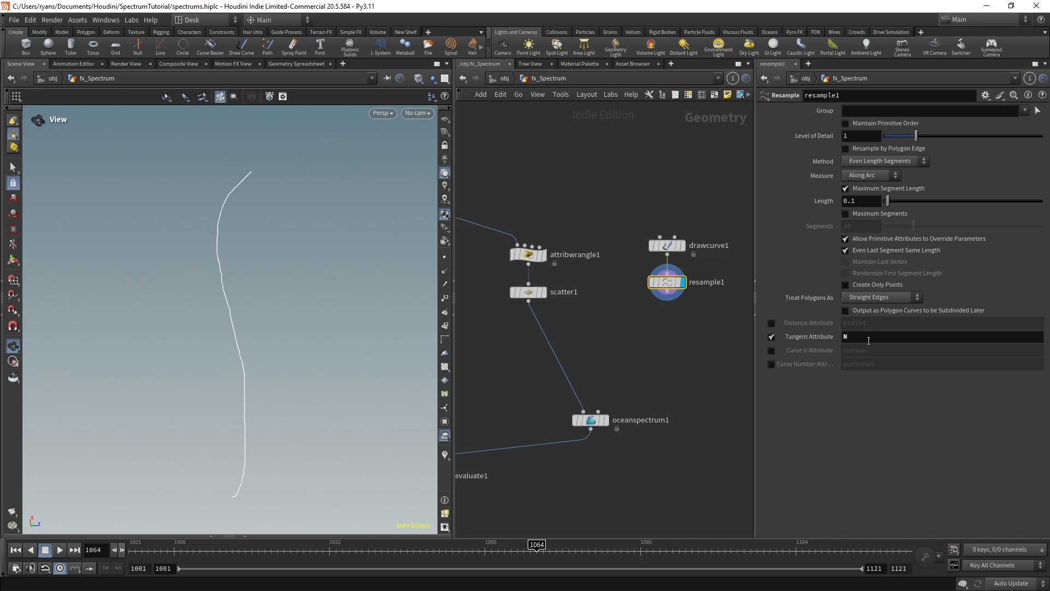
Visualize the N point attribute along the resampled curve from the node's info
{"action": "left_click", "coordinate": [659, 290]}
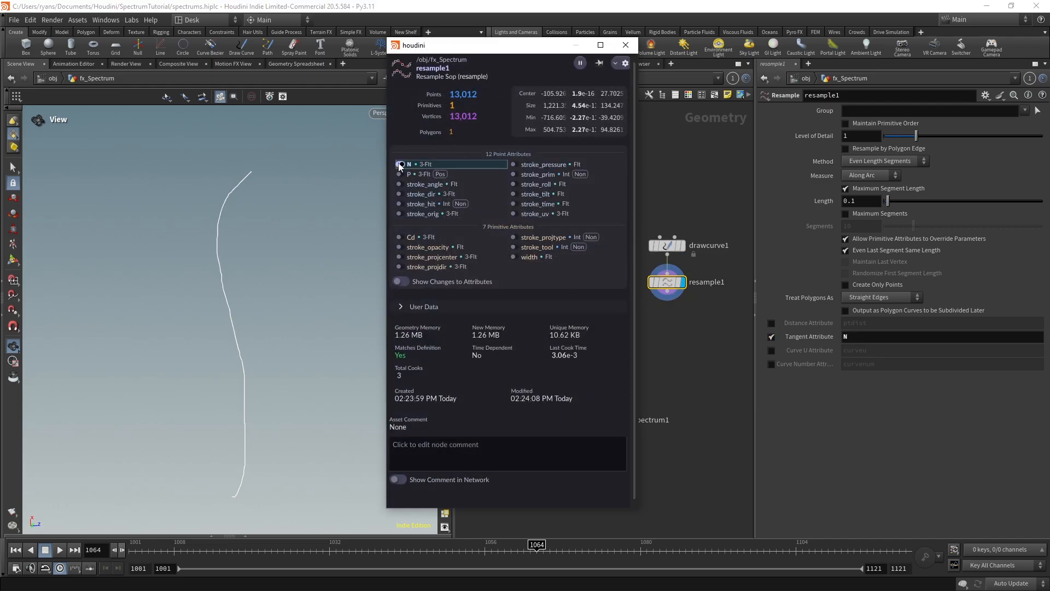
{"action": "left_click", "coordinate": [626, 45]}
{"action": "left_click", "coordinate": [445, 455]}
{"action": "left_click", "coordinate": [591, 497]}
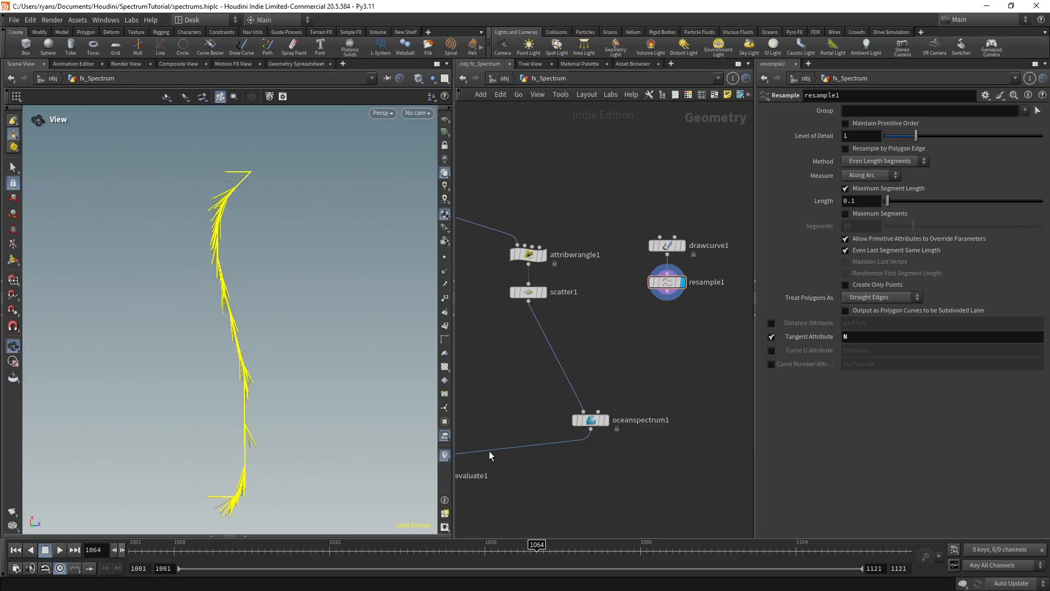
{"action": "middle_click_drag", "start_coordinate": [269, 224], "coordinate": [284, 155]}
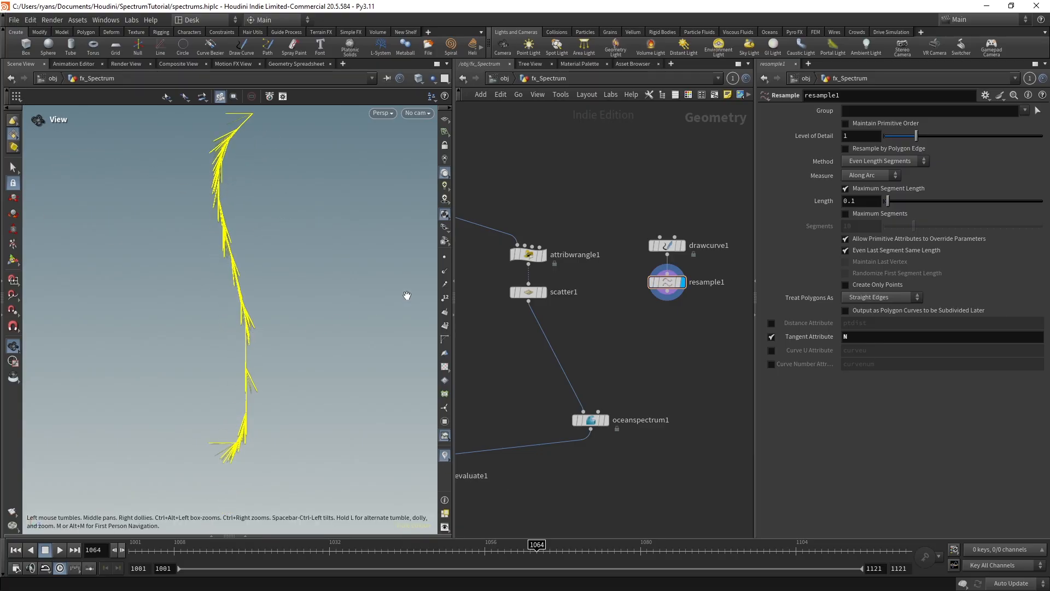
Display scatter1 to examine its point directions, and turn off the N visualizer
{"action": "left_click", "coordinate": [543, 291]}
{"action": "middle_click_drag", "start_coordinate": [152, 254], "coordinate": [174, 232]}
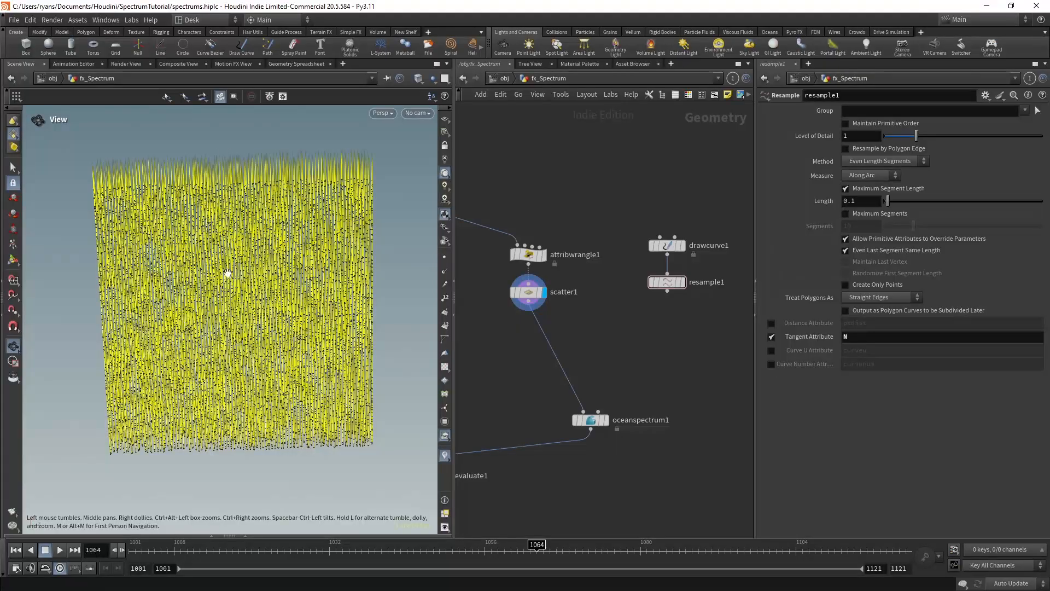
{"action": "right_click", "coordinate": [445, 456]}
{"action": "left_click", "coordinate": [449, 441]}
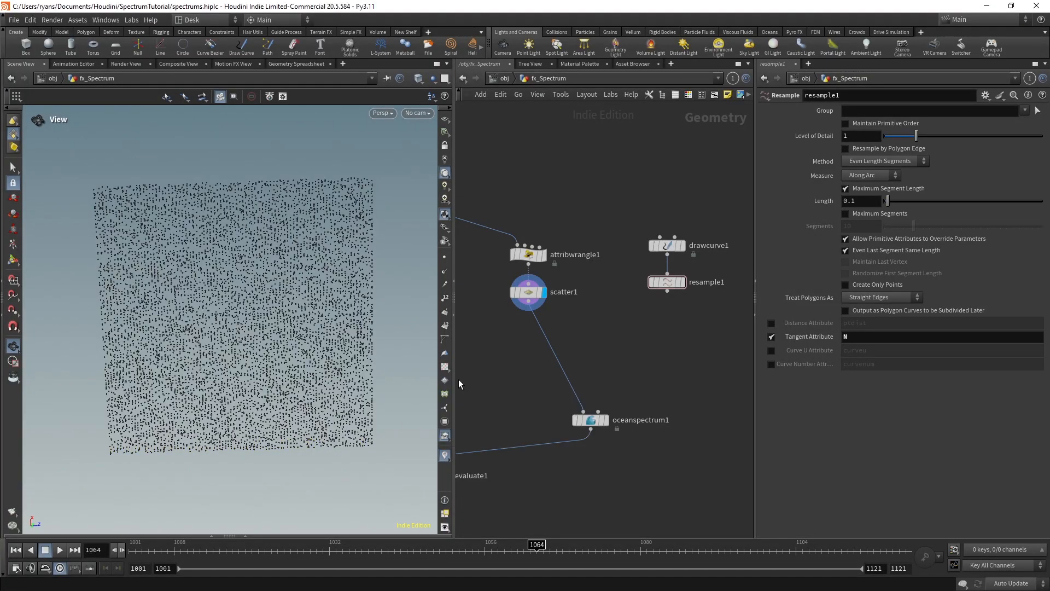
Display the evaluated ocean surface from oceanevaluate1 again and select that node
{"action": "middle_click_drag", "start_coordinate": [535, 410], "coordinate": [603, 323]}
{"action": "left_click", "coordinate": [498, 390]}
{"action": "left_click_drag", "start_coordinate": [559, 463], "coordinate": [475, 383]}
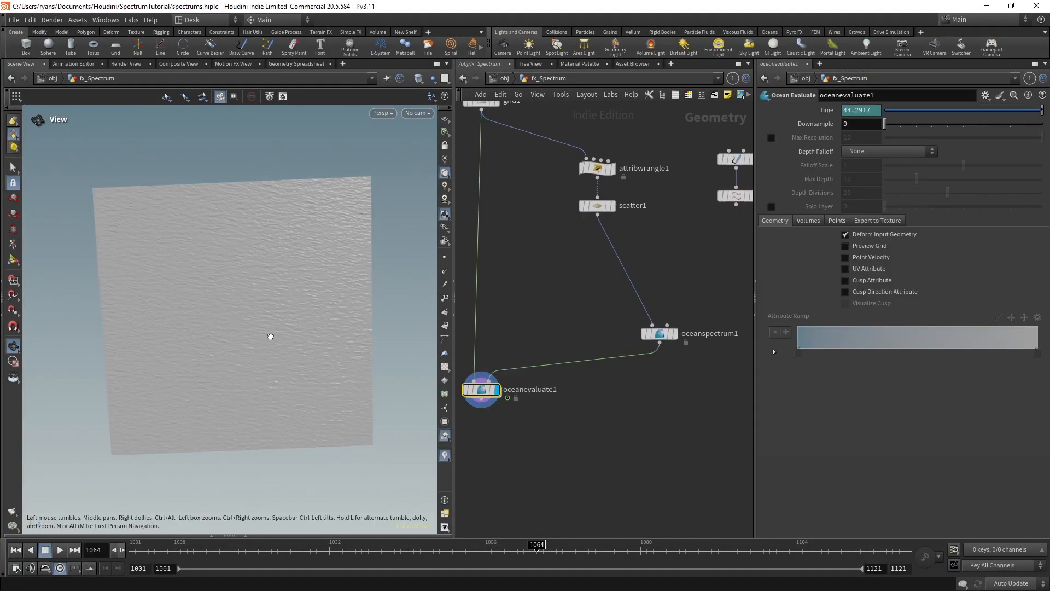
Scrub the timeline to frame 1031 and examine the evaluated ocean surface up close
{"action": "left_click_drag", "start_coordinate": [270, 337], "coordinate": [311, 322]}
{"action": "scroll", "coordinate": [311, 286], "scroll_direction": "up", "scroll_amount": 3}
{"action": "left_click_drag", "start_coordinate": [137, 549], "coordinate": [323, 549]}
Add and display an Attribute Transfer node that passes point attribute N from resample1 onto scatter1's points
{"action": "middle_click_drag", "start_coordinate": [661, 264], "coordinate": [644, 313]}
{"action": "key", "text": "Tab"}
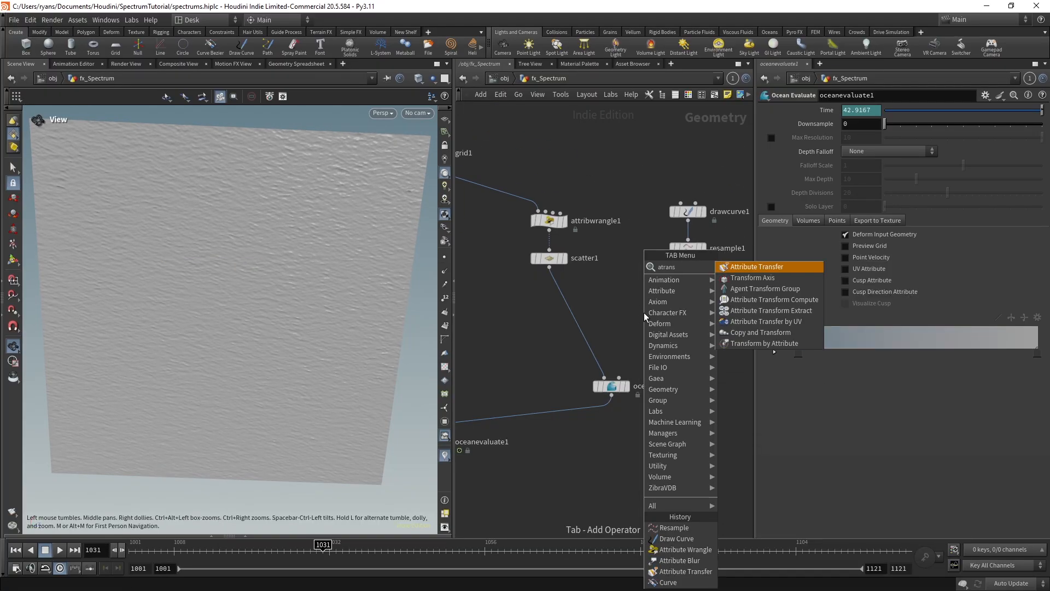
{"action": "key", "text": "Escape"}
{"action": "left_click", "coordinate": [645, 313]}
{"action": "left_click_drag", "start_coordinate": [652, 303], "coordinate": [549, 268]}
{"action": "left_click", "coordinate": [662, 313]}
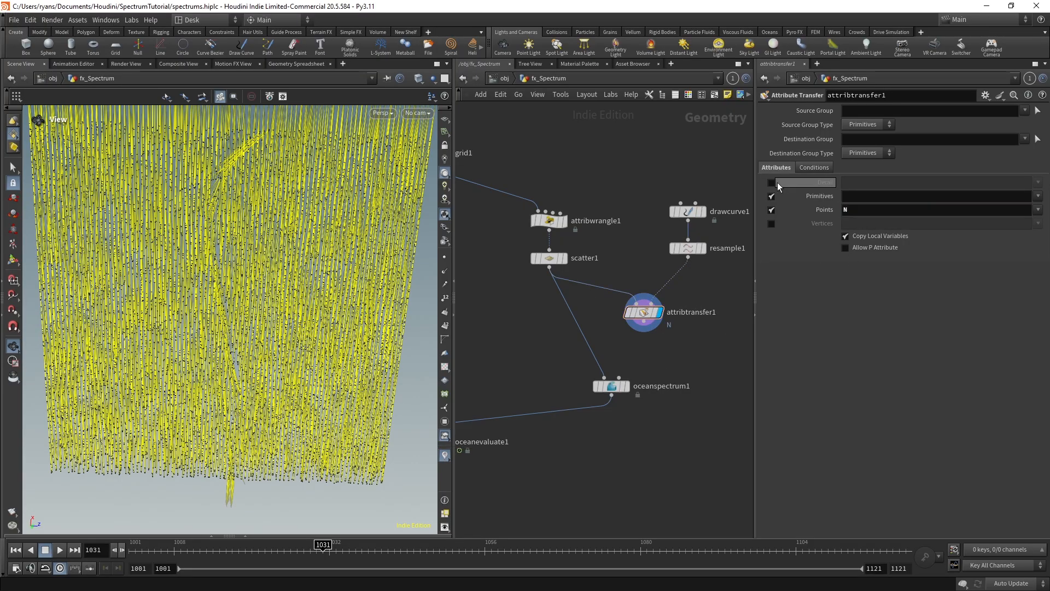
Set attribtransfer1's Distance Threshold to 150 and its Blend Width to 0
{"action": "left_click", "coordinate": [814, 168]}
{"action": "middle_click_drag", "start_coordinate": [852, 198], "coordinate": [929, 174]}
{"action": "left_click_drag", "start_coordinate": [257, 399], "coordinate": [273, 320]}
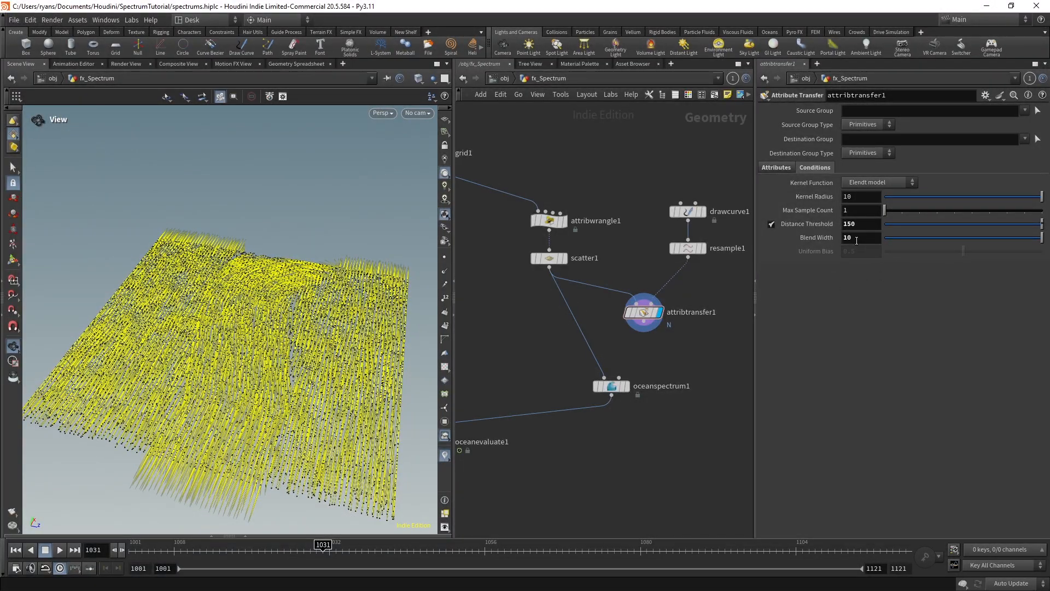
{"action": "middle_click_drag", "start_coordinate": [863, 237], "coordinate": [898, 215]}
{"action": "left_click_drag", "start_coordinate": [282, 312], "coordinate": [266, 407]}
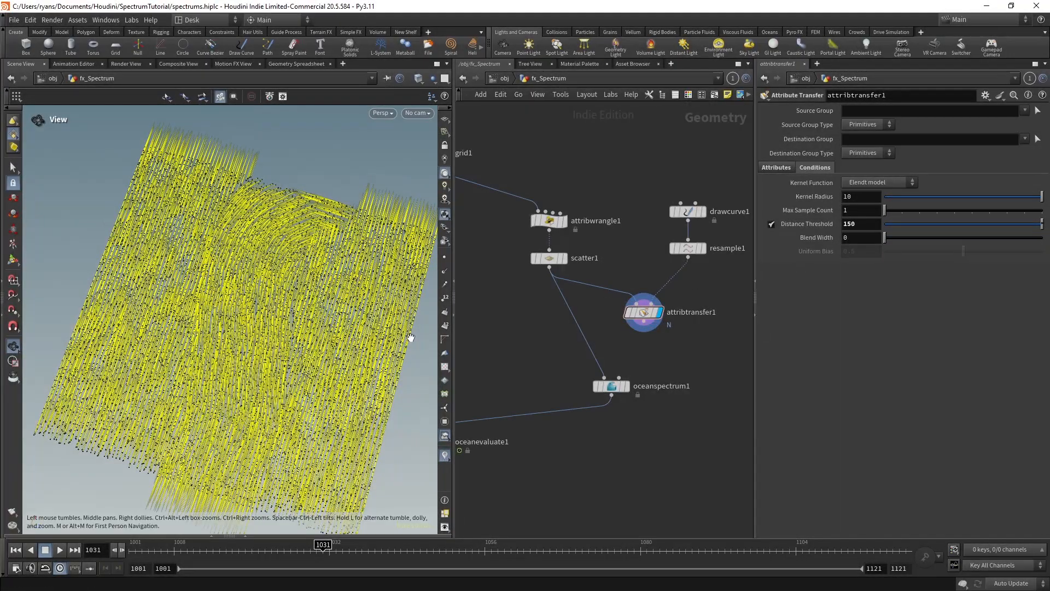
Turn off the N visualizer and display the evaluated ocean from oceanevaluate1
{"action": "right_click", "coordinate": [446, 456]}
{"action": "left_click", "coordinate": [482, 441]}
{"action": "scroll", "coordinate": [642, 330], "scroll_direction": "down", "scroll_amount": 1}
{"action": "middle_click_drag", "start_coordinate": [637, 330], "coordinate": [669, 328]}
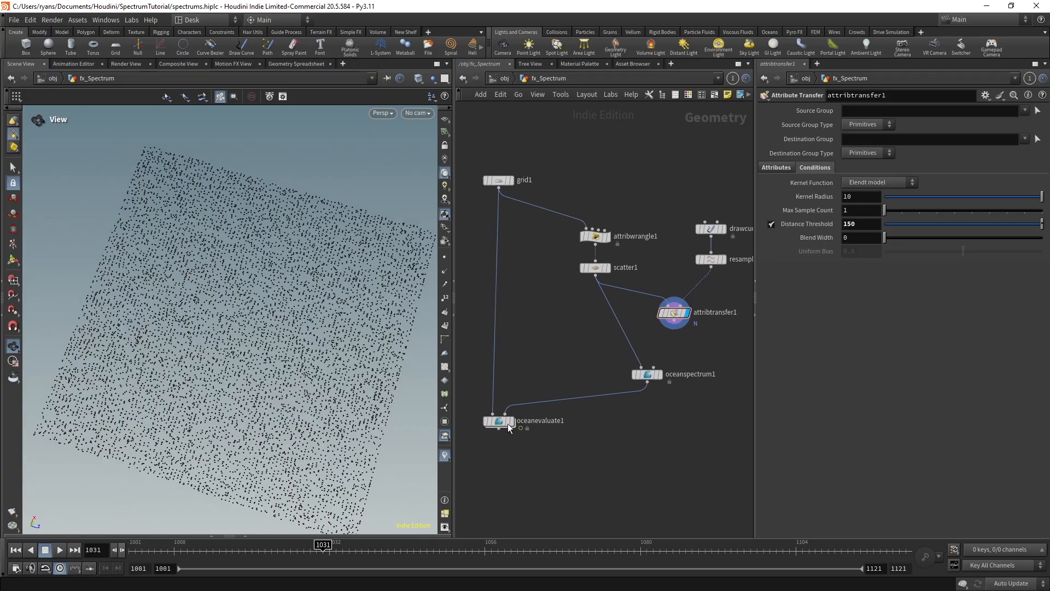
{"action": "left_click", "coordinate": [512, 421]}
Connect attribtransfer1 to oceanspectrum1's first input in place of scatter1 and examine the redirected waves
{"action": "left_click", "coordinate": [674, 320]}
{"action": "left_click", "coordinate": [642, 367]}
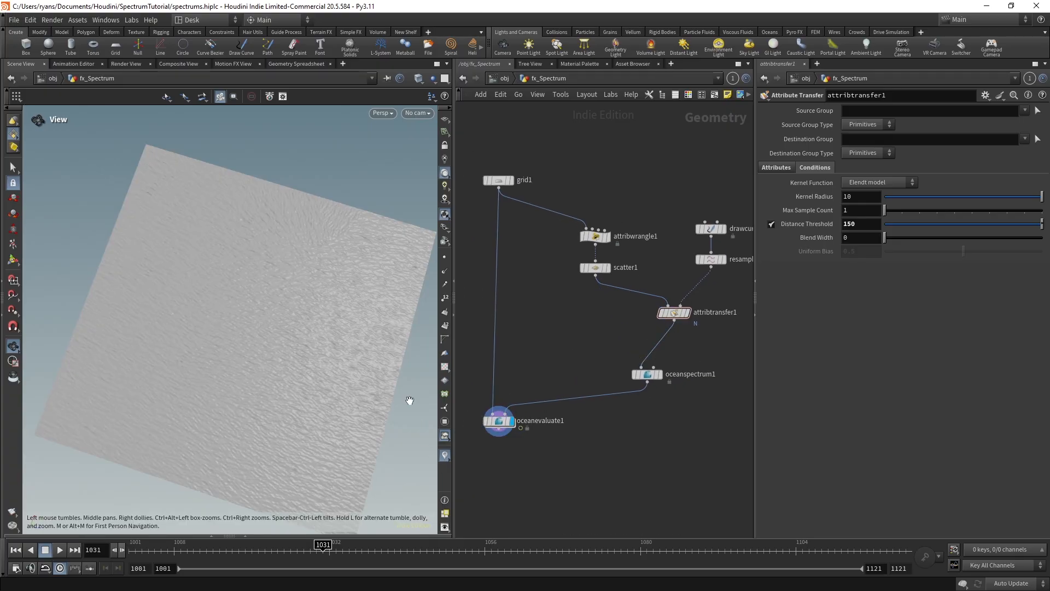
{"action": "left_click_drag", "start_coordinate": [314, 380], "coordinate": [323, 400]}
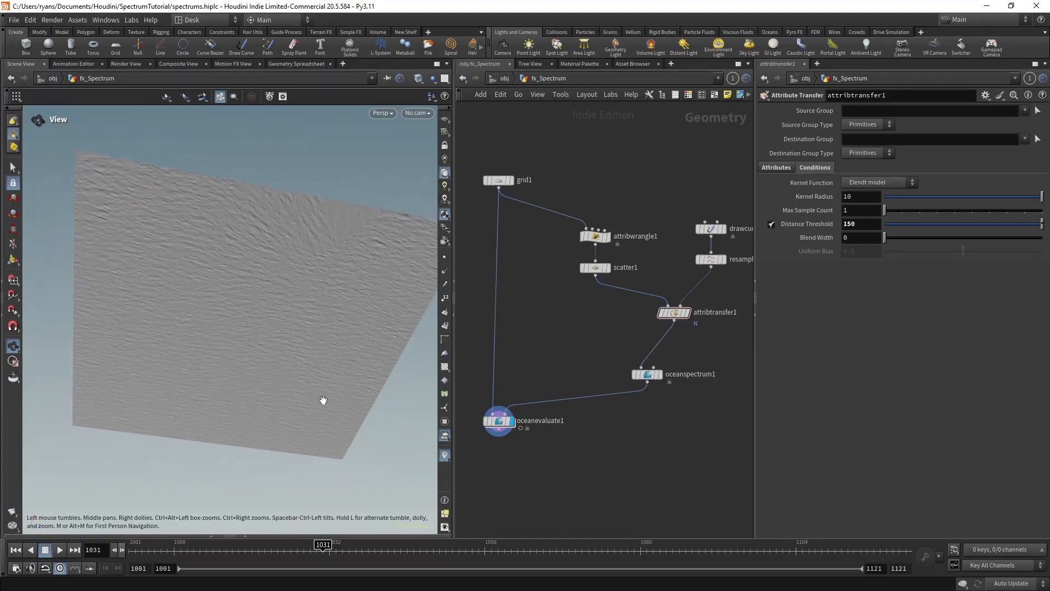
{"action": "middle_click_drag", "start_coordinate": [363, 257], "coordinate": [348, 263]}
Wire scatter1 directly into oceanspectrum1 for comparison, and reconnect attribtransfer1 to that input
{"action": "left_click", "coordinate": [642, 368]}
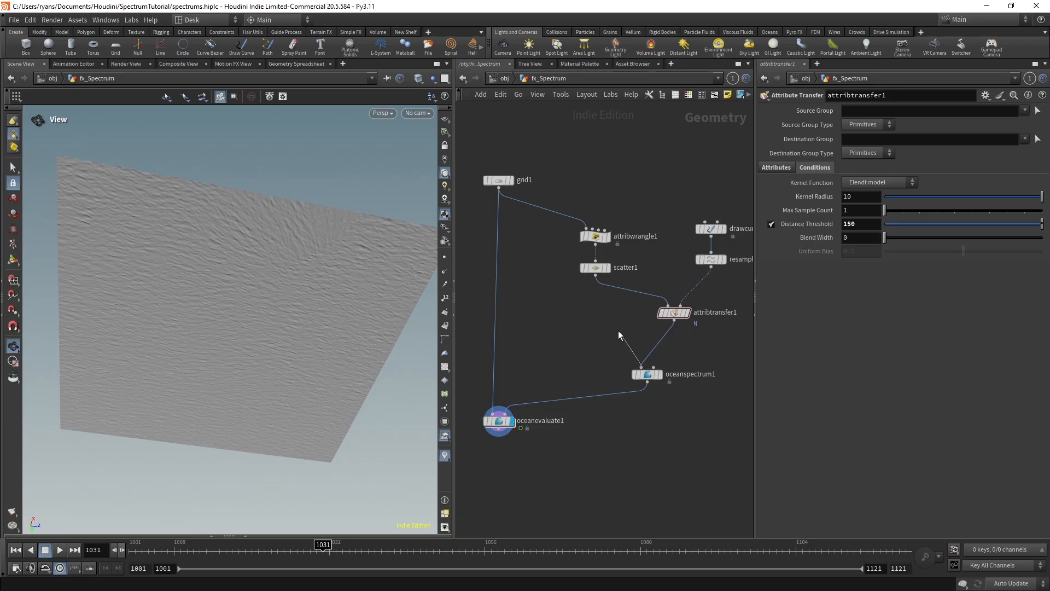
{"action": "left_click", "coordinate": [596, 276]}
{"action": "left_click", "coordinate": [674, 321]}
{"action": "left_click", "coordinate": [641, 368]}
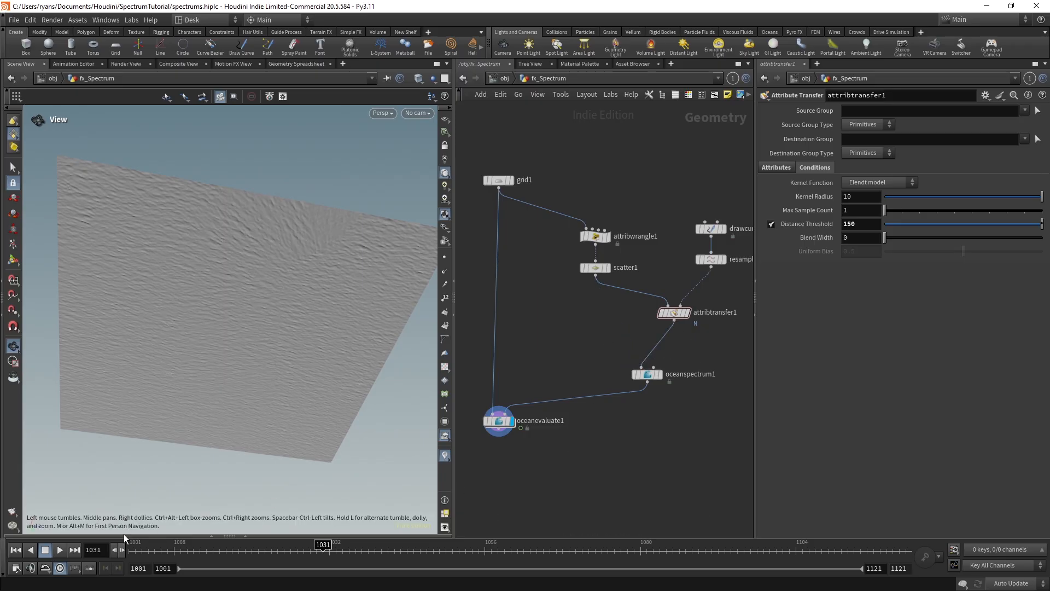
Align attribtransfer1 above oceanspectrum1 and scrub the timeline to examine the waves where their direction changes
{"action": "mouse_move", "coordinate": [144, 547]}
{"action": "left_mouse_down"}
{"action": "mouse_move", "coordinate": [334, 517]}
{"action": "mouse_move", "coordinate": [562, 515]}
{"action": "left_mouse_up"}
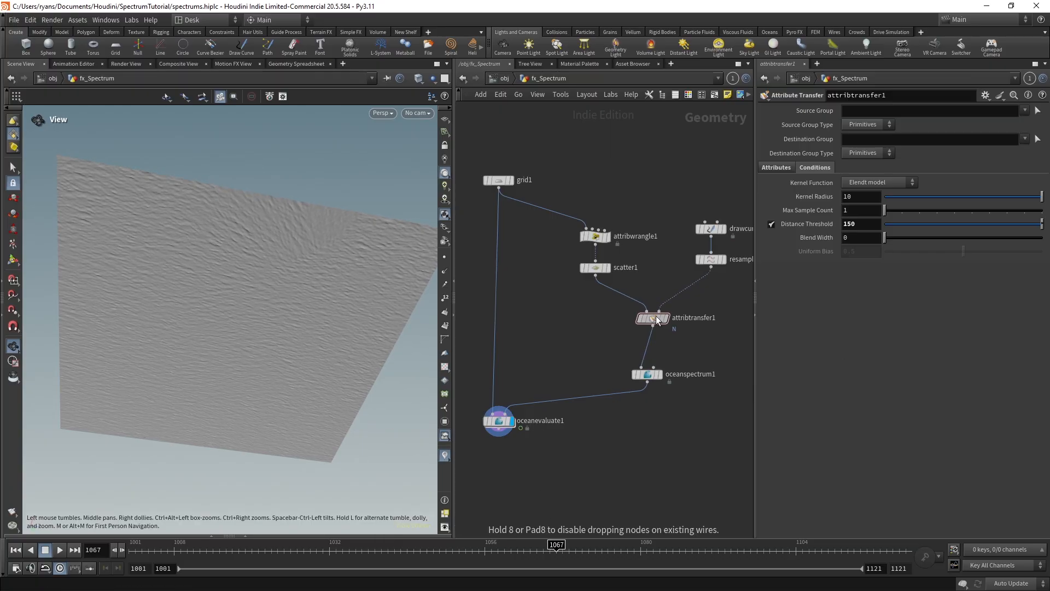
{"action": "left_click_drag", "start_coordinate": [676, 311], "coordinate": [649, 313]}
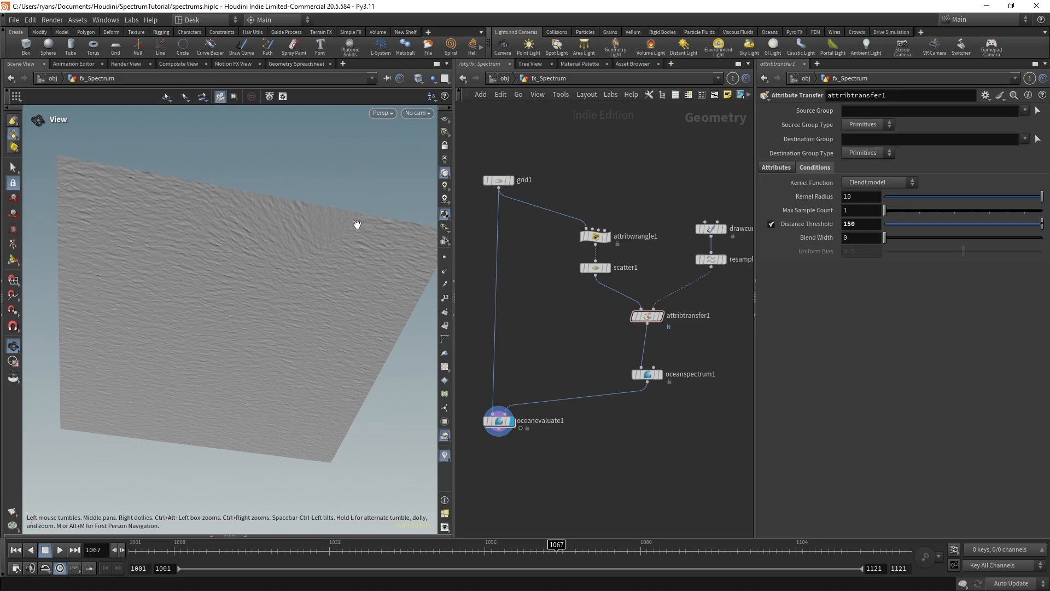
{"action": "right_click_drag", "start_coordinate": [303, 269], "coordinate": [371, 235]}
{"action": "middle_click_drag", "start_coordinate": [346, 228], "coordinate": [343, 278]}
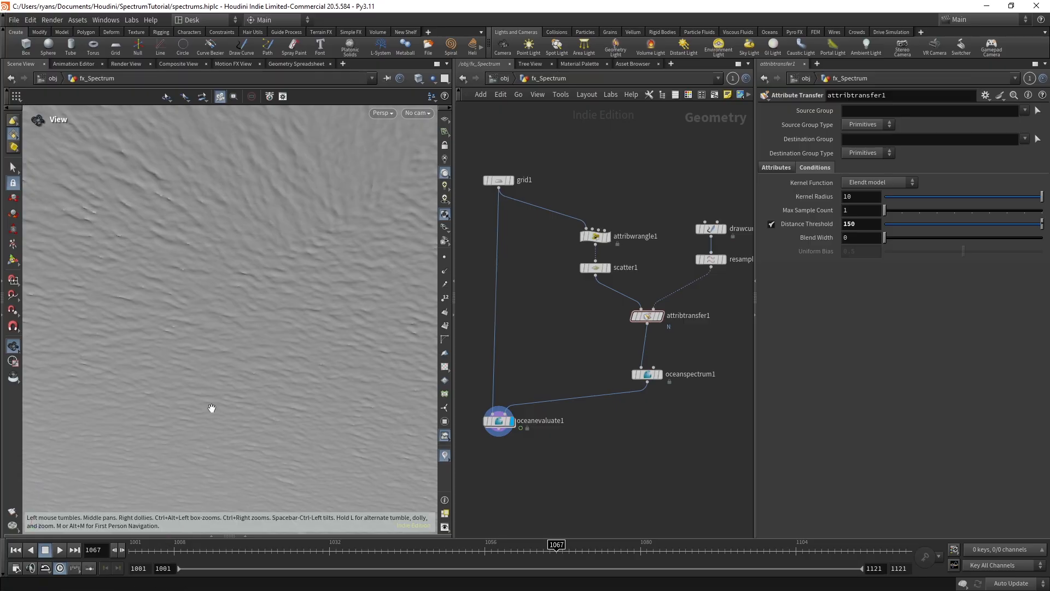
{"action": "left_click_drag", "start_coordinate": [161, 547], "coordinate": [283, 517]}
{"action": "left_click_drag", "start_coordinate": [307, 278], "coordinate": [294, 325]}
Set attribtransfer1's Blend Width to 150 and scrub to frame 1029 to check the softened direction change
{"action": "double_click", "coordinate": [861, 237]}
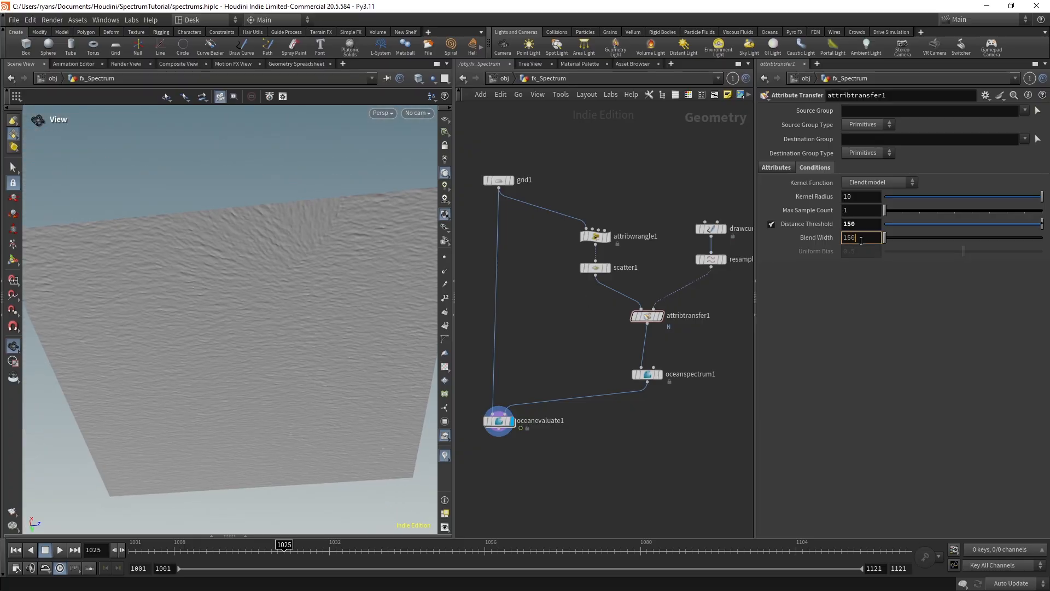
{"action": "key", "text": "Return"}
{"action": "left_click_drag", "start_coordinate": [371, 284], "coordinate": [298, 337]}
{"action": "left_click", "coordinate": [208, 549]}
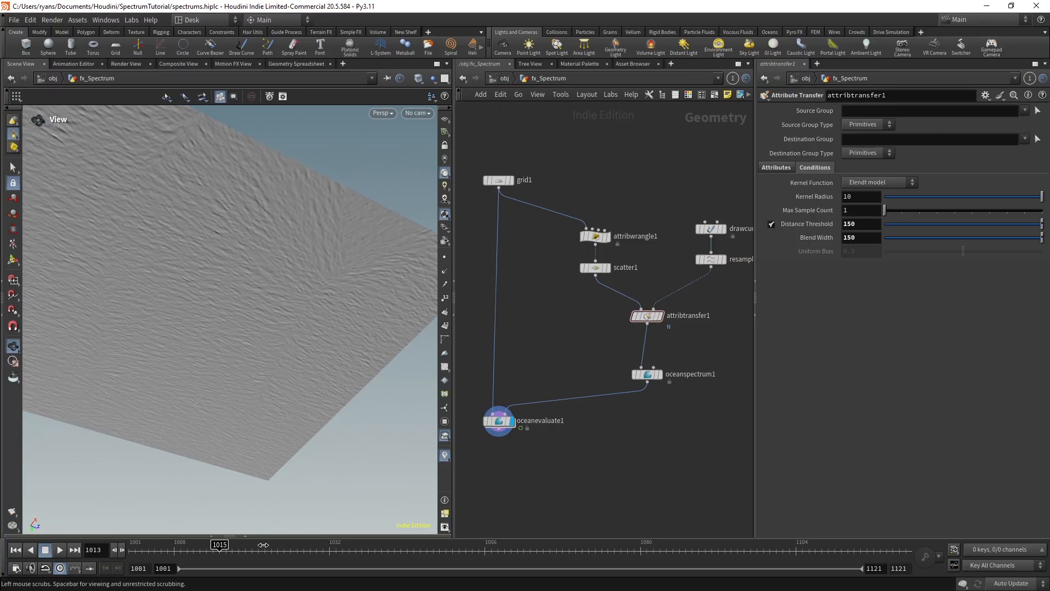
{"action": "left_click_drag", "start_coordinate": [264, 545], "coordinate": [310, 529]}
{"action": "mouse_move", "coordinate": [282, 298]}
{"action": "left_mouse_down"}
{"action": "mouse_move", "coordinate": [290, 213]}
{"action": "mouse_move", "coordinate": [281, 253]}
{"action": "left_mouse_up"}
Examine the whole ocean surface from several angles while scrubbing the timeline to frame 1026
{"action": "key", "text": "h"}
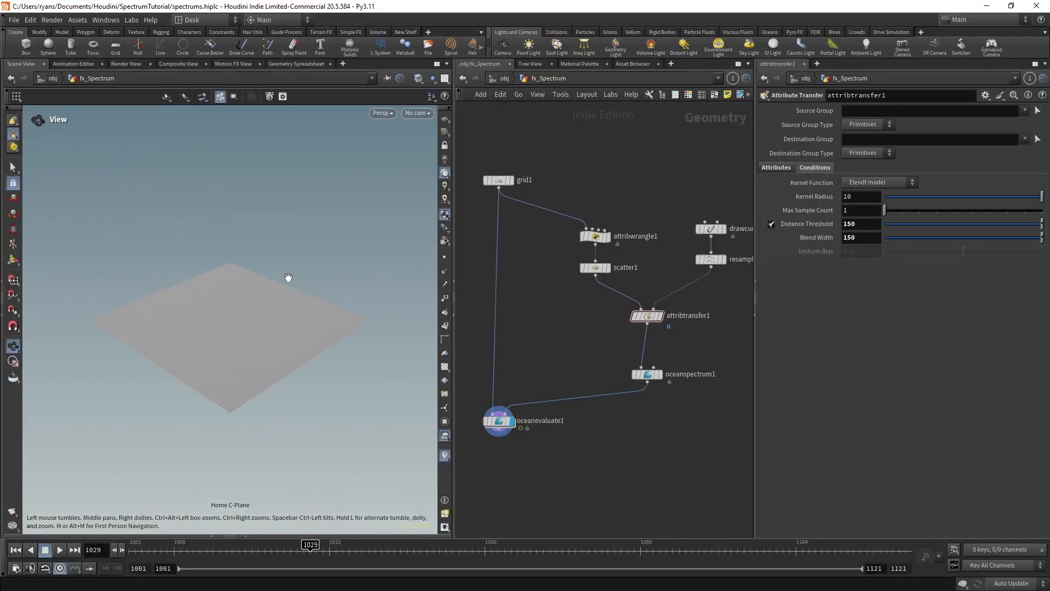
{"action": "left_click_drag", "start_coordinate": [213, 281], "coordinate": [244, 340]}
{"action": "right_click_drag", "start_coordinate": [244, 339], "coordinate": [338, 328]}
{"action": "middle_click_drag", "start_coordinate": [337, 329], "coordinate": [317, 278]}
{"action": "left_click_drag", "start_coordinate": [317, 278], "coordinate": [305, 317]}
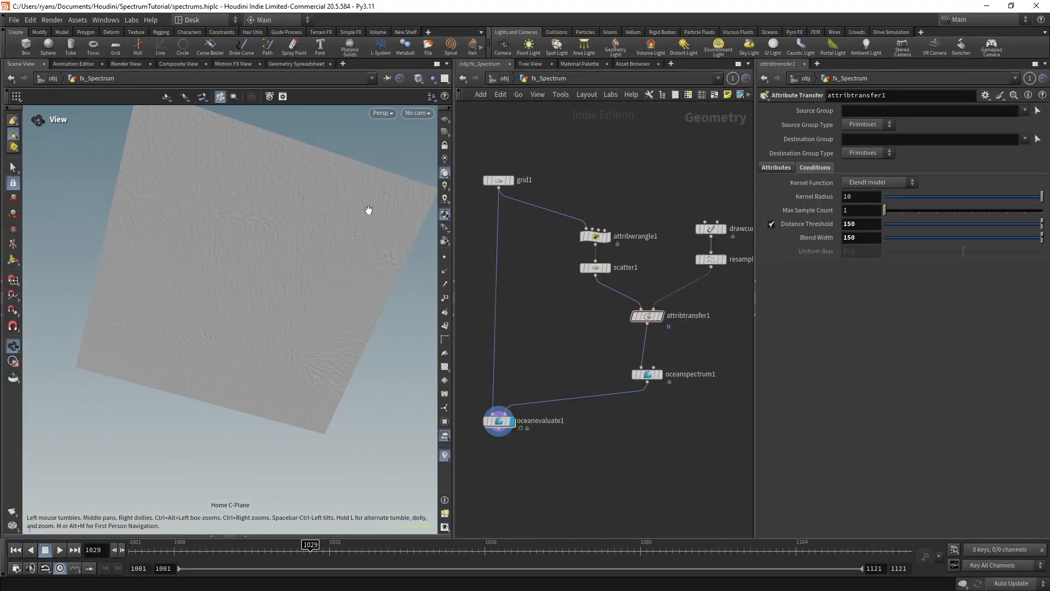
{"action": "middle_click_drag", "start_coordinate": [369, 228], "coordinate": [340, 251]}
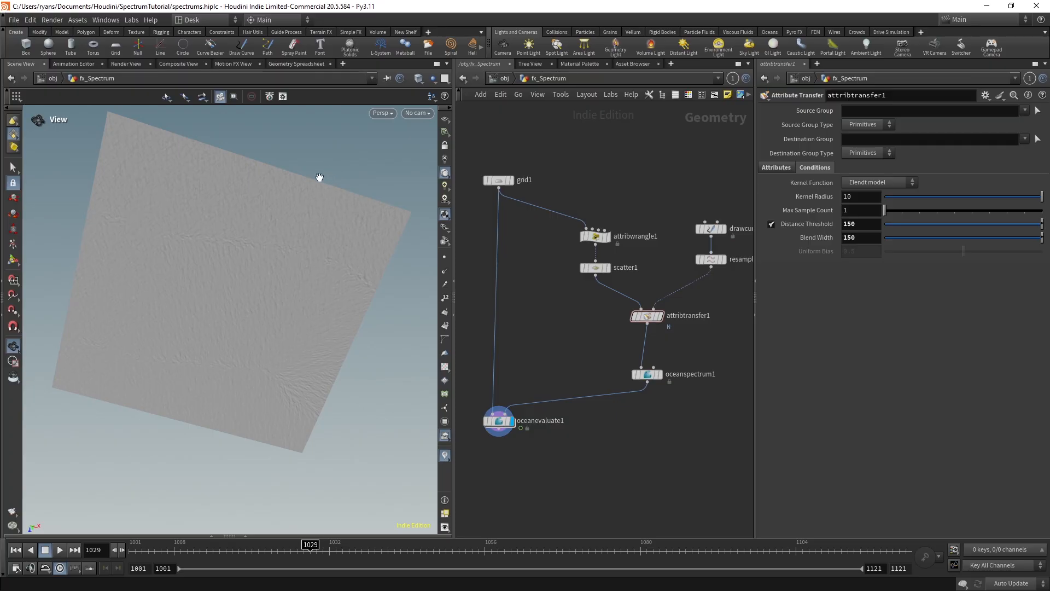
{"action": "left_click_drag", "start_coordinate": [134, 552], "coordinate": [262, 532]}
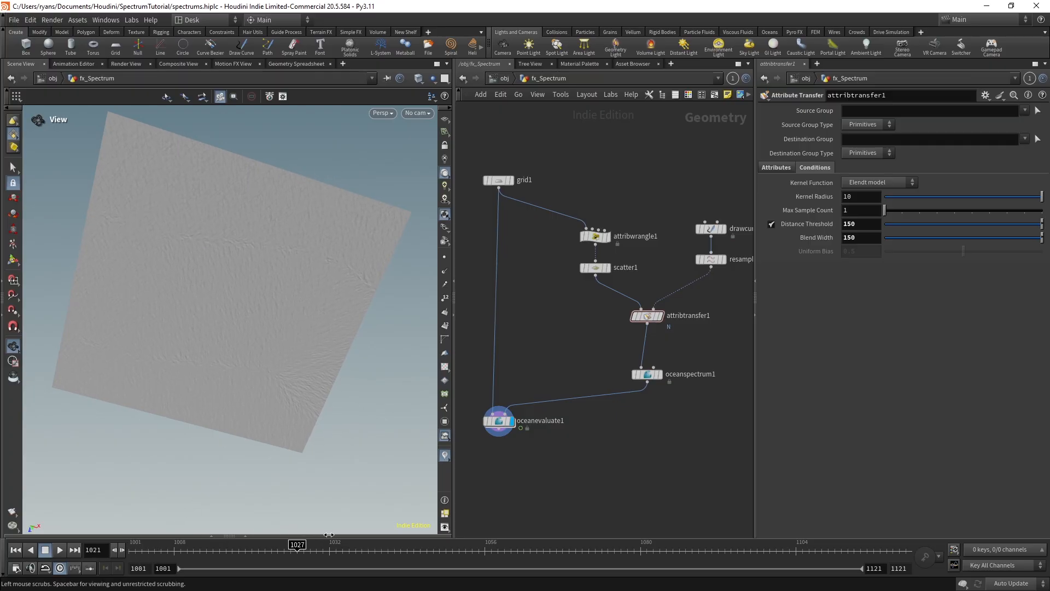
{"action": "left_click_drag", "start_coordinate": [257, 323], "coordinate": [291, 328]}
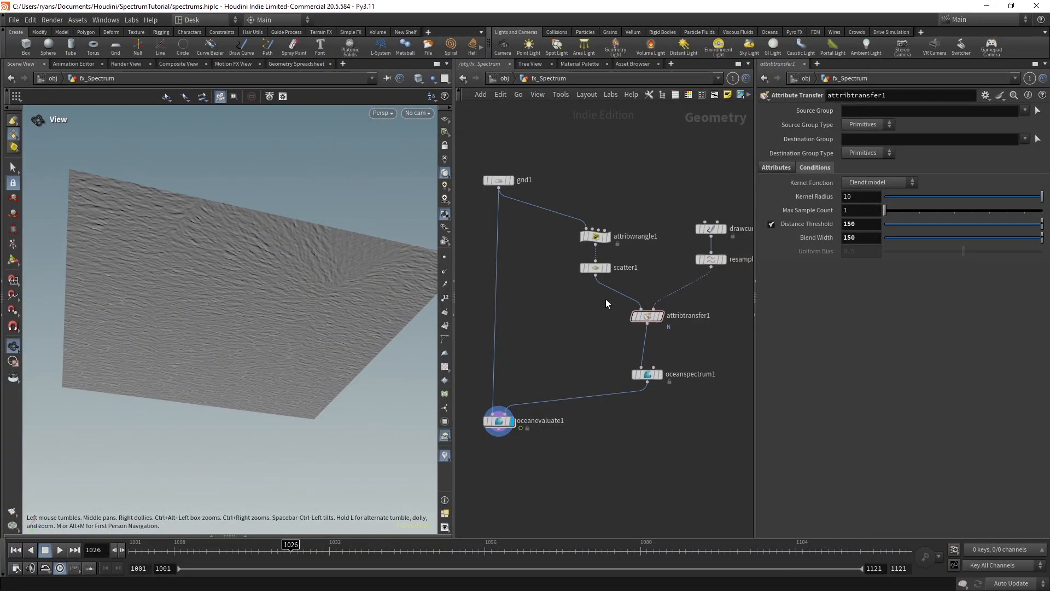
Review the scatter, wrangle, draw curve and resample nodes, and scrub the timeline to examine the wave motion
{"action": "left_click", "coordinate": [598, 268]}
{"action": "left_click", "coordinate": [595, 236]}
{"action": "left_click", "coordinate": [711, 228]}
{"action": "left_click", "coordinate": [711, 259]}
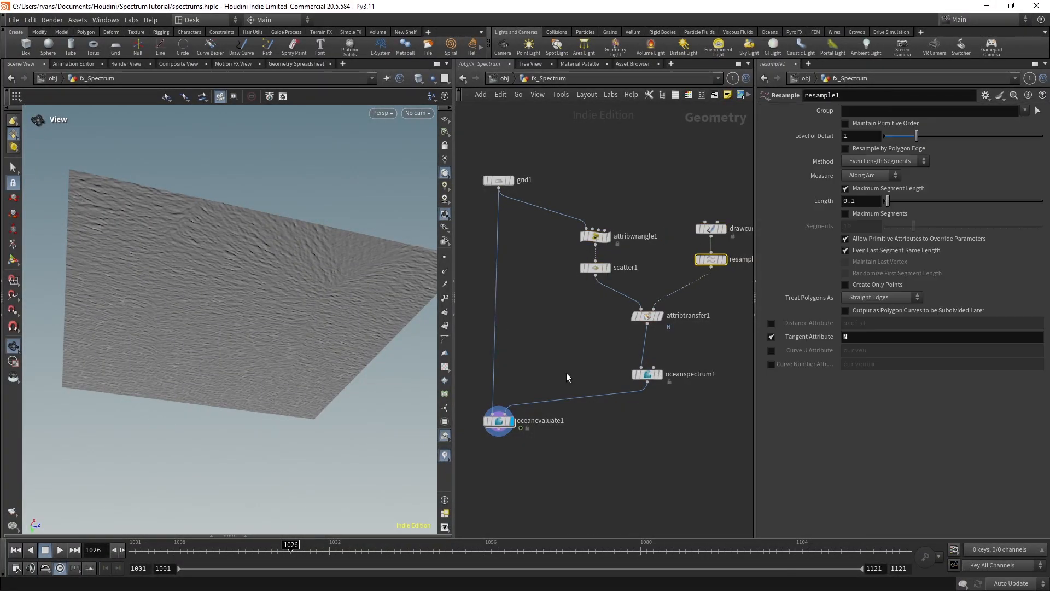
{"action": "left_click_drag", "start_coordinate": [154, 549], "coordinate": [260, 541]}
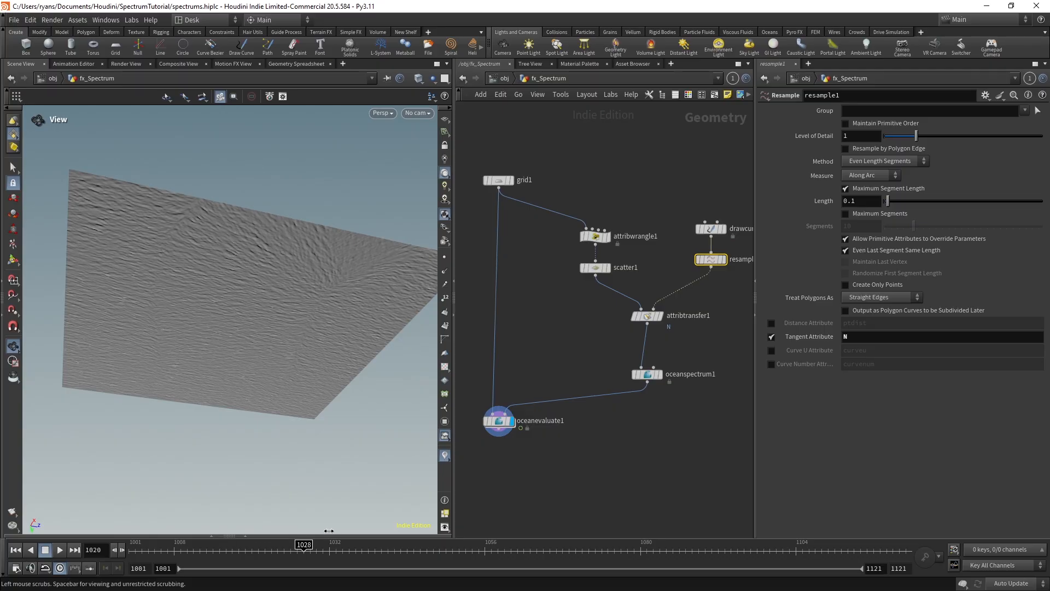
{"action": "left_click_drag", "start_coordinate": [329, 531], "coordinate": [673, 542]}
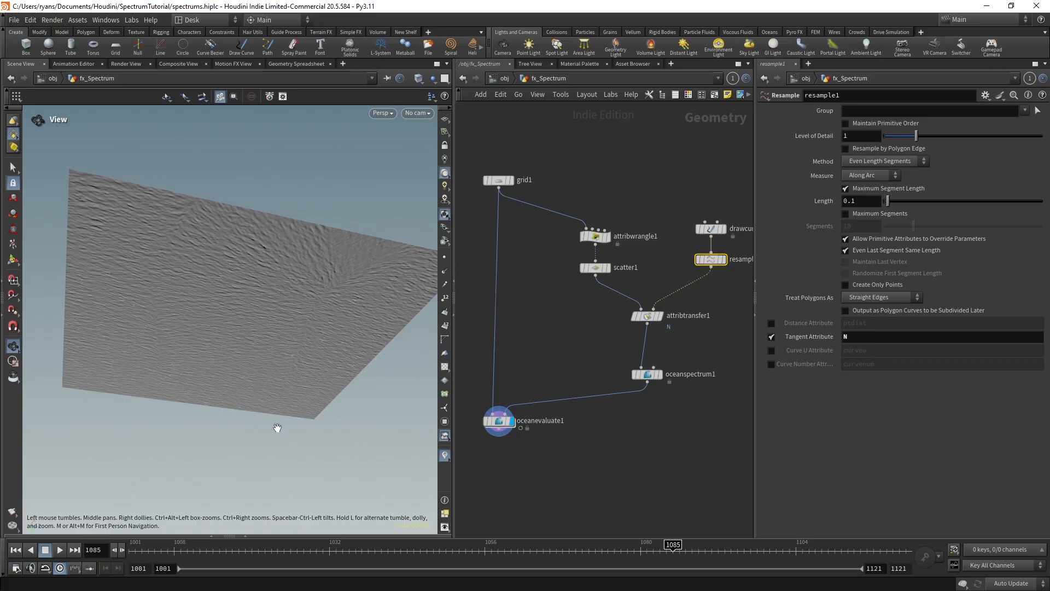
{"action": "left_click_drag", "start_coordinate": [148, 542], "coordinate": [416, 542]}
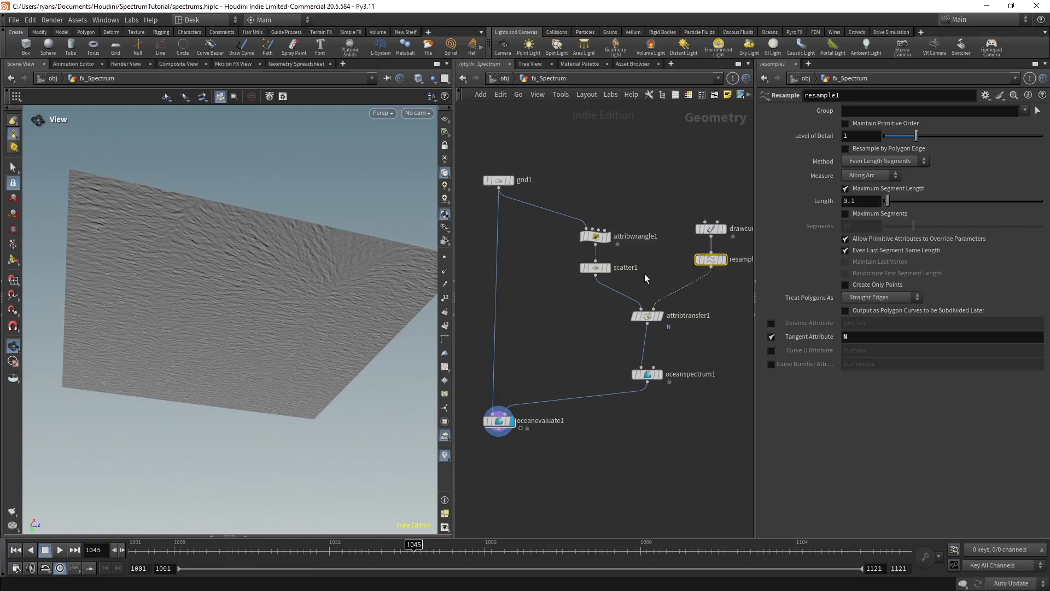
Display scatter1 and add a second Attribute Transfer node above the wave-direction branch
{"action": "left_click", "coordinate": [607, 268]}
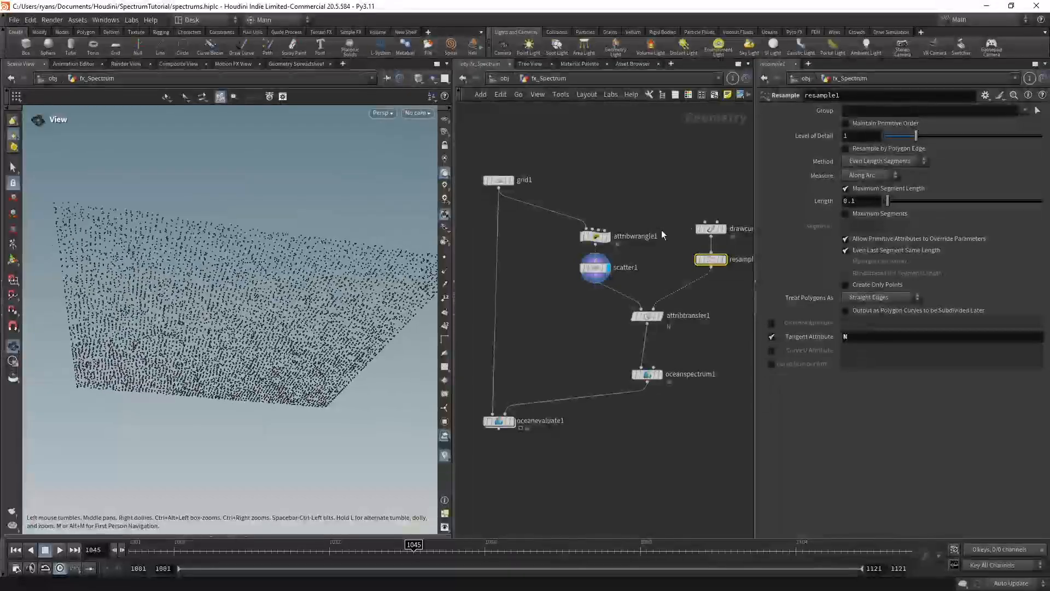
{"action": "middle_click_drag", "start_coordinate": [652, 190], "coordinate": [633, 255]}
{"action": "key", "text": "Tab"}
{"action": "type", "text": "atrans"}
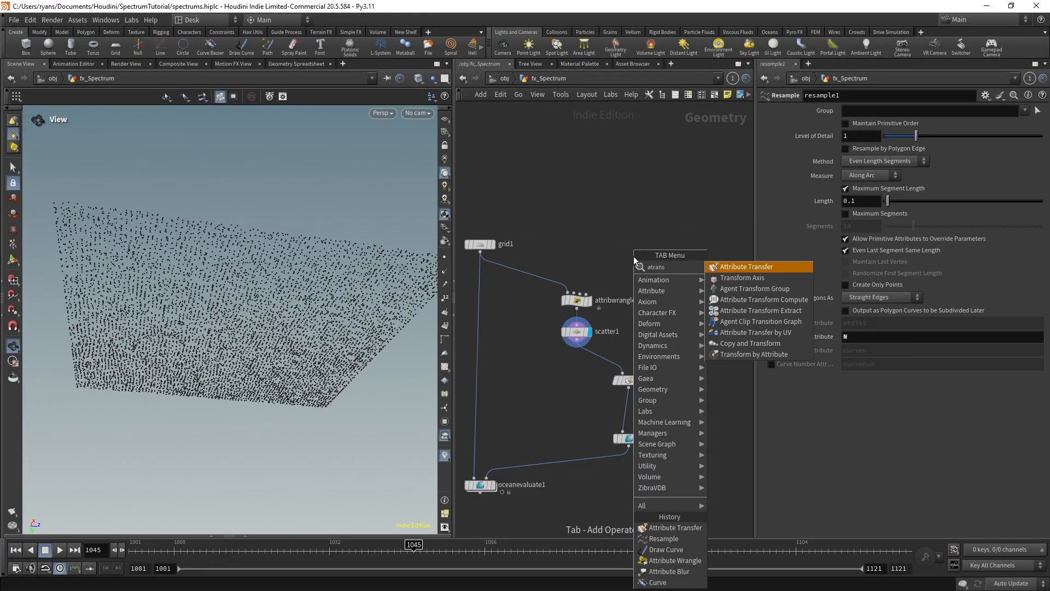
{"action": "key", "text": "Return"}
{"action": "left_click", "coordinate": [634, 256]}
Add a Color node above drawcurve1 and feed it from drawcurve1's output
{"action": "key", "text": "Tab"}
{"action": "type", "text": "co"}
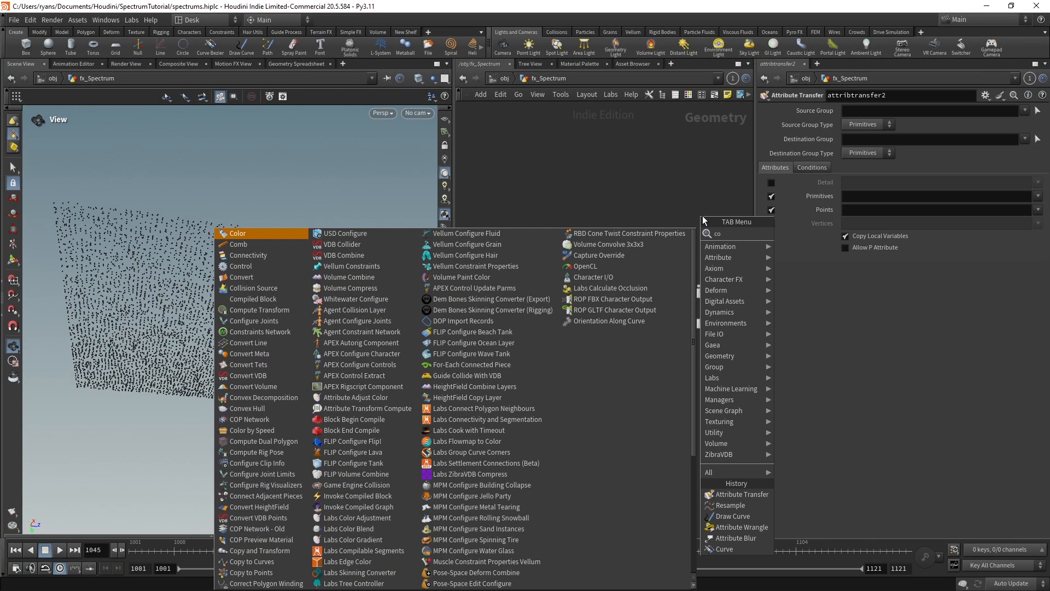
{"action": "key", "text": "Return"}
{"action": "left_click", "coordinate": [703, 216]}
{"action": "left_click", "coordinate": [702, 208]}
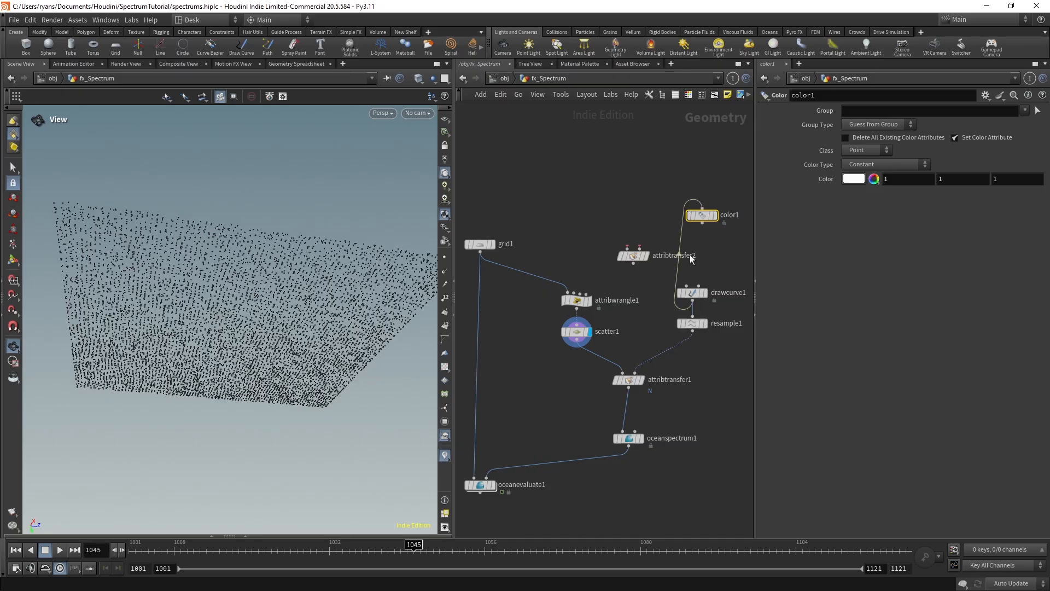
{"action": "left_click", "coordinate": [679, 253]}
{"action": "left_click", "coordinate": [640, 248]}
{"action": "key", "text": "ctrl+z"}
Duplicate the Color node beside attribtransfer2 and feed the copy from grid1
{"action": "left_click_drag", "start_coordinate": [701, 212], "coordinate": [579, 232], "text": "alt"}
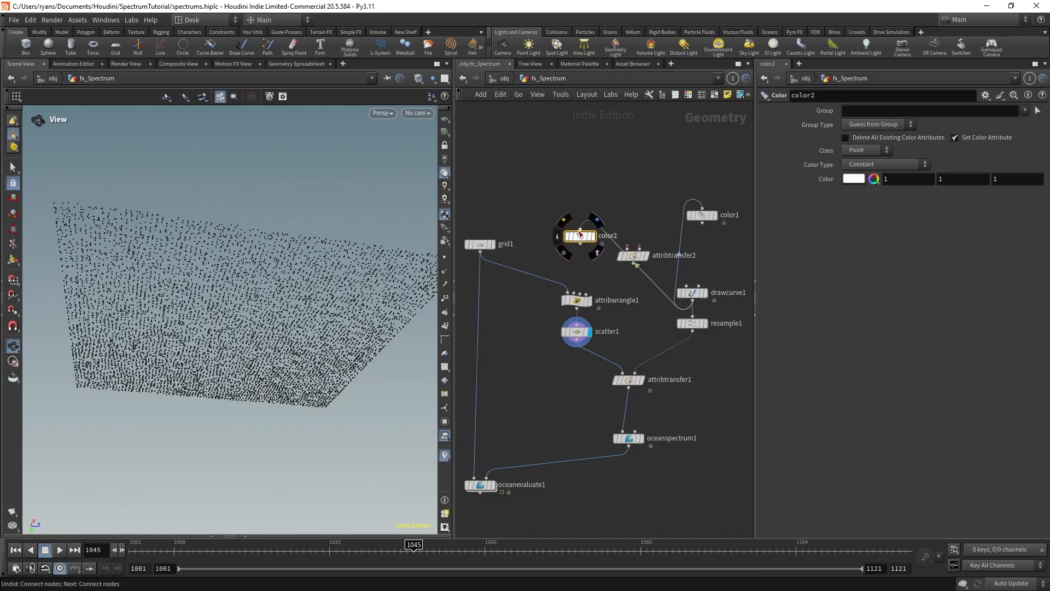
{"action": "left_click", "coordinate": [580, 230]}
{"action": "left_click", "coordinate": [480, 252]}
Connect color2 to attribtransfer2's first input and color1 to its second input
{"action": "left_click", "coordinate": [628, 249]}
{"action": "left_click", "coordinate": [581, 243]}
{"action": "left_click", "coordinate": [640, 248]}
{"action": "left_click", "coordinate": [702, 223]}
{"action": "left_click", "coordinate": [654, 253]}
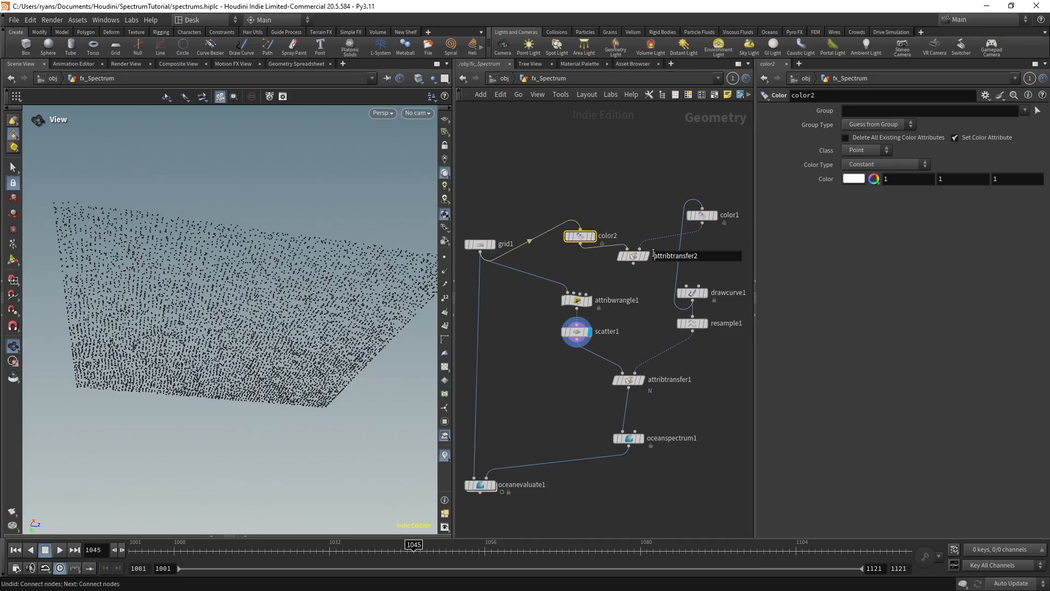
Display attribtransfer2 and set color2's color to black (0, 0, 0)
{"action": "left_click", "coordinate": [646, 256]}
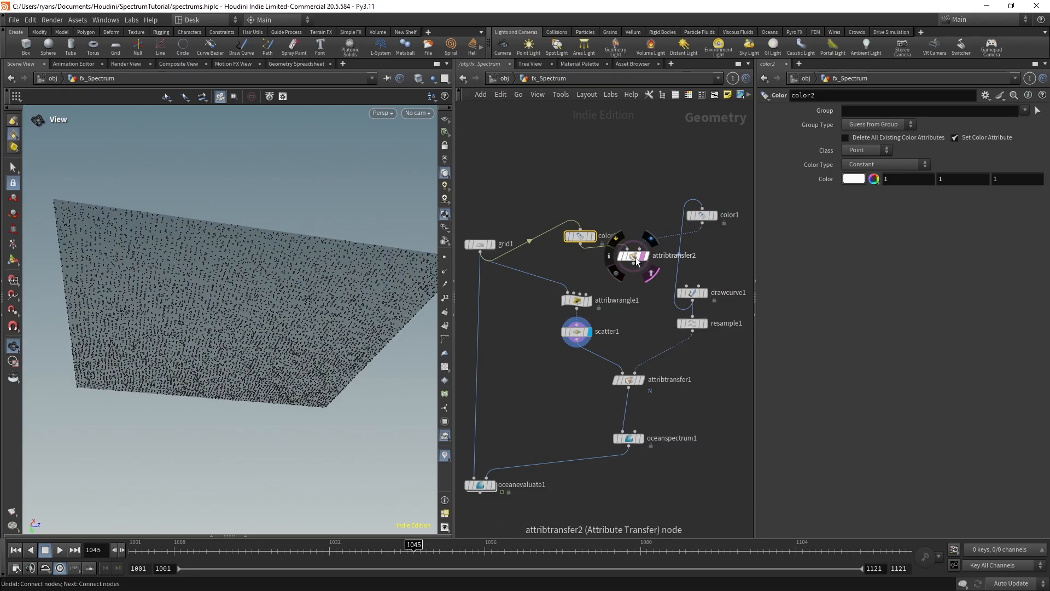
{"action": "left_click", "coordinate": [862, 183]}
{"action": "left_click", "coordinate": [833, 152]}
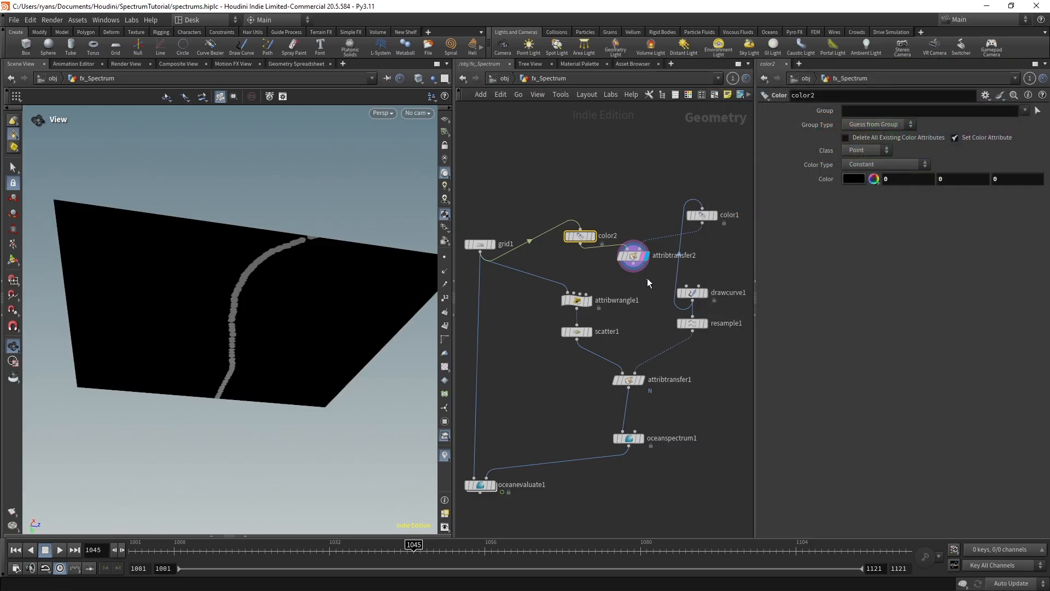
Limit attribtransfer2 to the point attribute Cd and set its Distance Threshold to 156
{"action": "left_click", "coordinate": [633, 256]}
{"action": "left_click", "coordinate": [771, 196]}
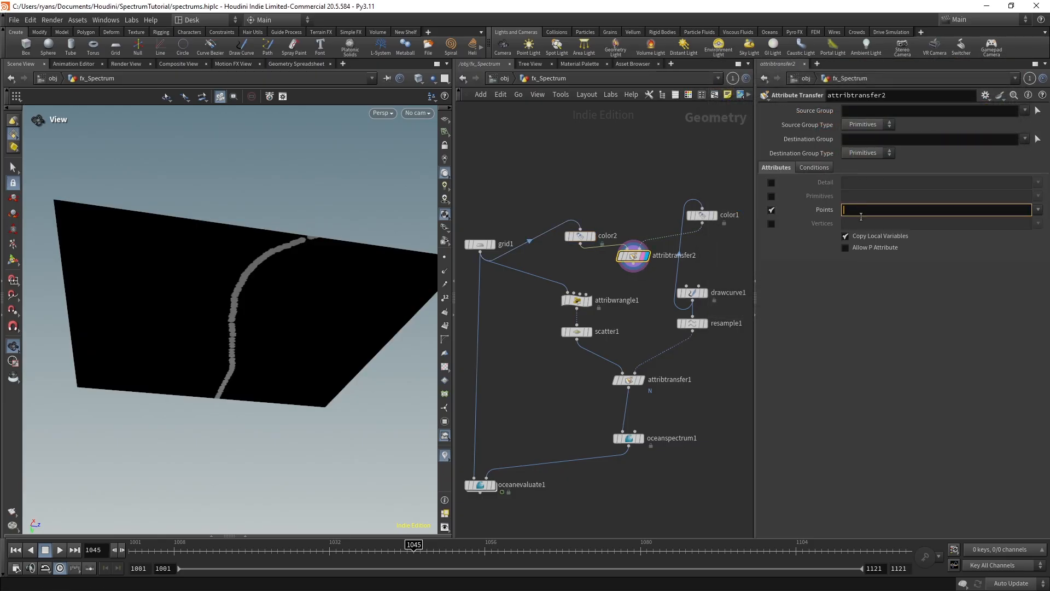
{"action": "left_click", "coordinate": [814, 168]}
{"action": "middle_click", "coordinate": [875, 196]}
{"action": "middle_click_drag", "start_coordinate": [876, 196], "coordinate": [941, 210]}
Move attribwrangle1 between grid1 and color2, and feed scatter1 from attribtransfer2
{"action": "left_click_drag", "start_coordinate": [642, 259], "coordinate": [607, 267]}
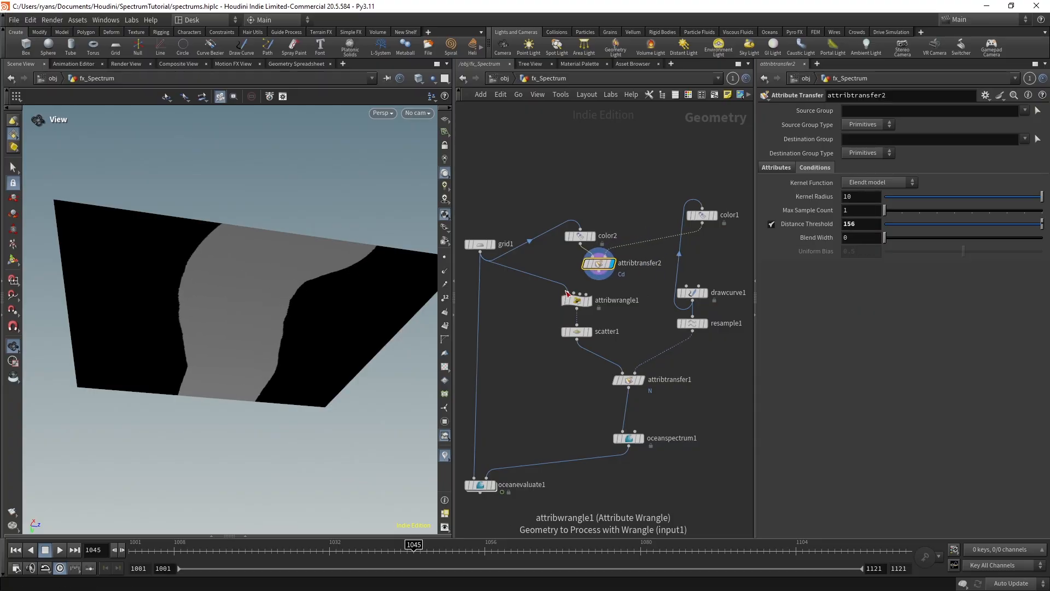
{"action": "left_click_drag", "start_coordinate": [577, 301], "coordinate": [549, 182]}
Display scatter1 and enable its Density Attribute with Cd as the attribute
{"action": "left_click", "coordinate": [585, 330]}
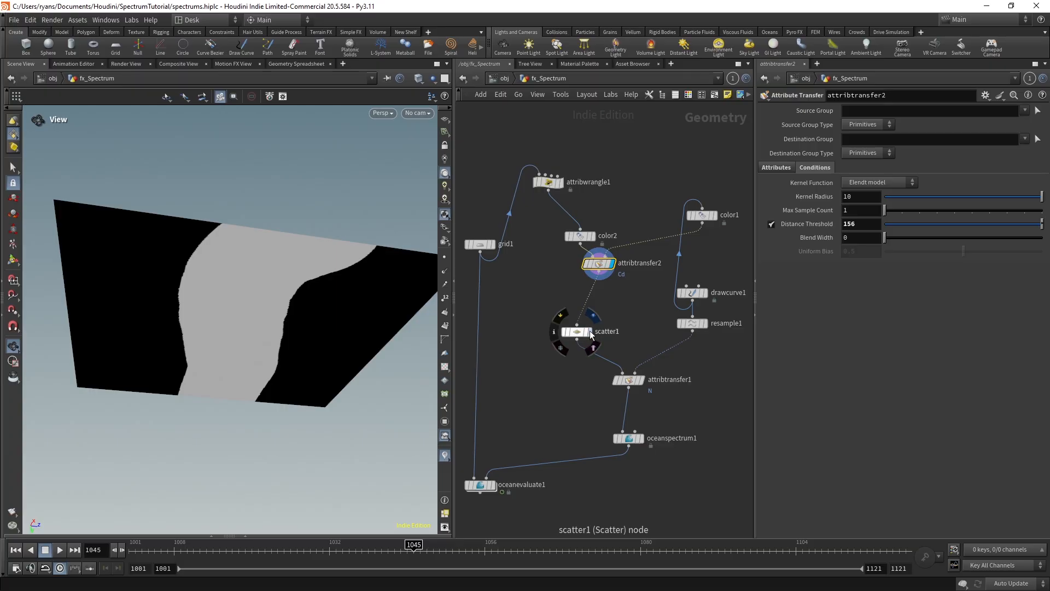
{"action": "left_click", "coordinate": [772, 193]}
{"action": "double_click", "coordinate": [847, 191]}
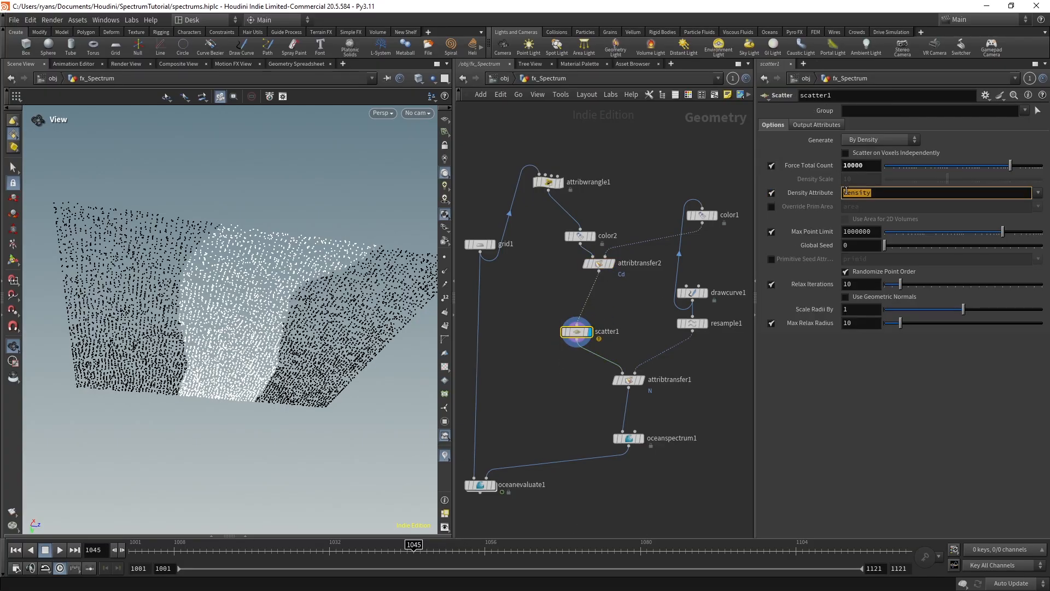
{"action": "key", "text": "Return"}
Display oceanevaluate1 and scrub through the timeline to examine the waves confined to the curve's path
{"action": "middle_click_drag", "start_coordinate": [577, 416], "coordinate": [593, 370]}
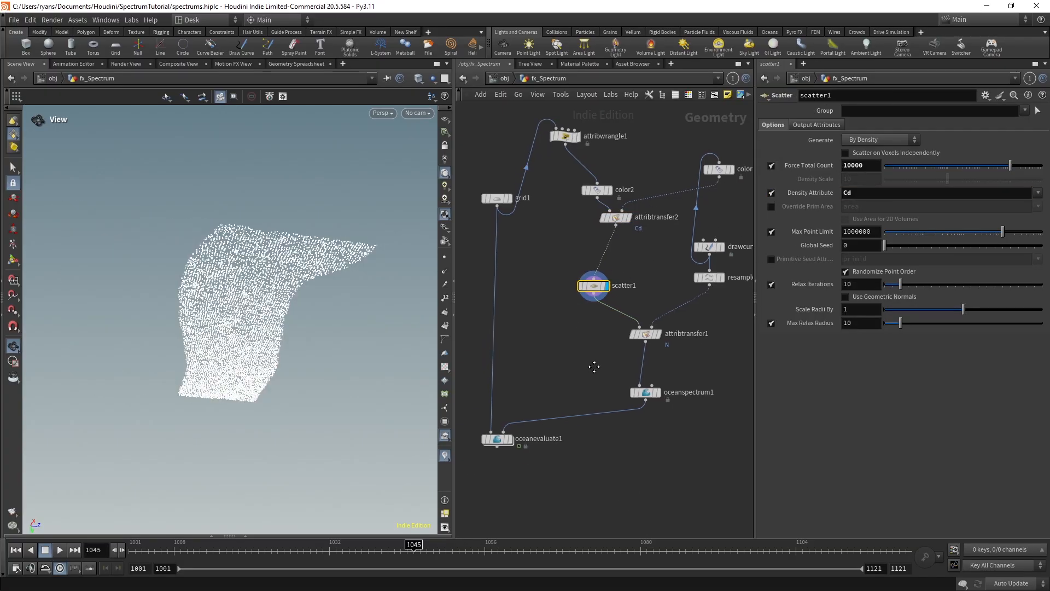
{"action": "left_click", "coordinate": [511, 439]}
{"action": "left_click_drag", "start_coordinate": [558, 487], "coordinate": [472, 408]}
{"action": "left_click_drag", "start_coordinate": [274, 383], "coordinate": [254, 416]}
{"action": "left_click_drag", "start_coordinate": [139, 548], "coordinate": [717, 541]}
{"action": "left_click_drag", "start_coordinate": [232, 352], "coordinate": [263, 399]}
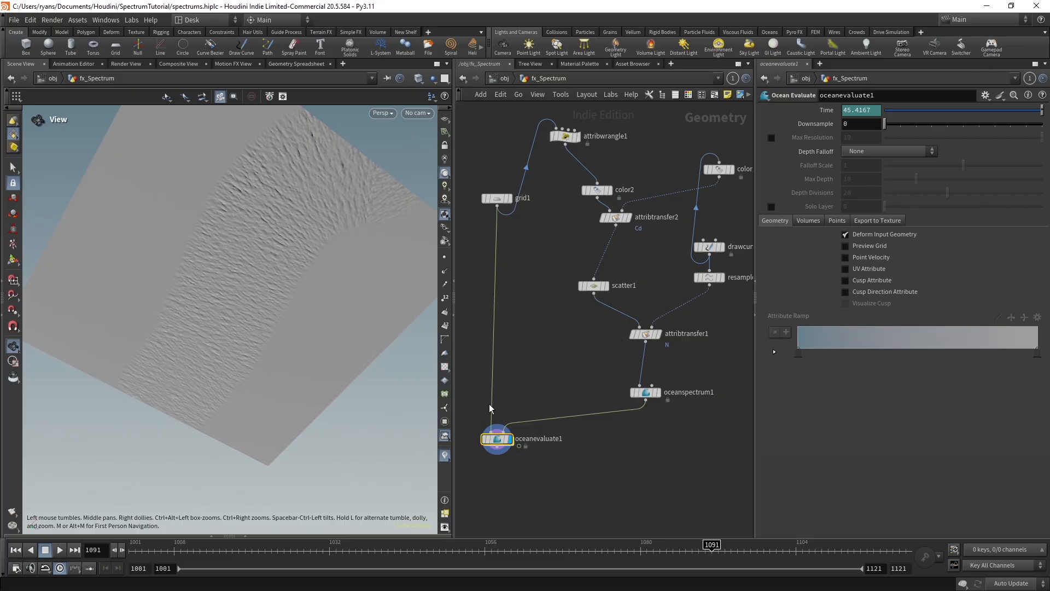
Frame the node network, select attribtransfer1, and scrub from frame 1001 to 1112 to examine the wave flow along the curve
{"action": "key", "text": "h"}
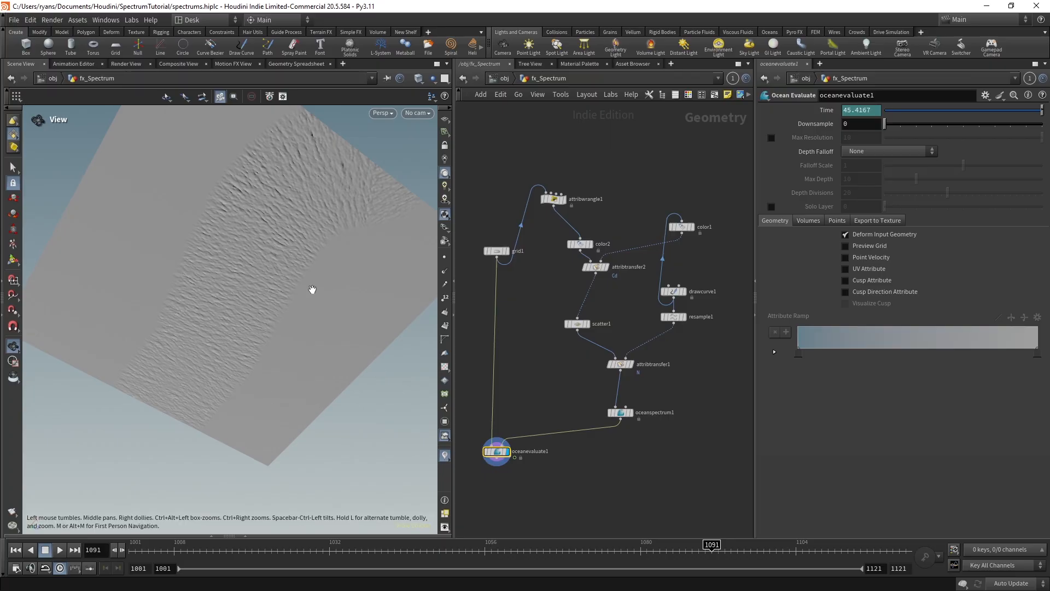
{"action": "left_click_drag", "start_coordinate": [312, 290], "coordinate": [276, 350]}
{"action": "mouse_move", "coordinate": [133, 557]}
{"action": "left_mouse_down"}
{"action": "mouse_move", "coordinate": [330, 548]}
{"action": "mouse_move", "coordinate": [138, 549]}
{"action": "left_mouse_up"}
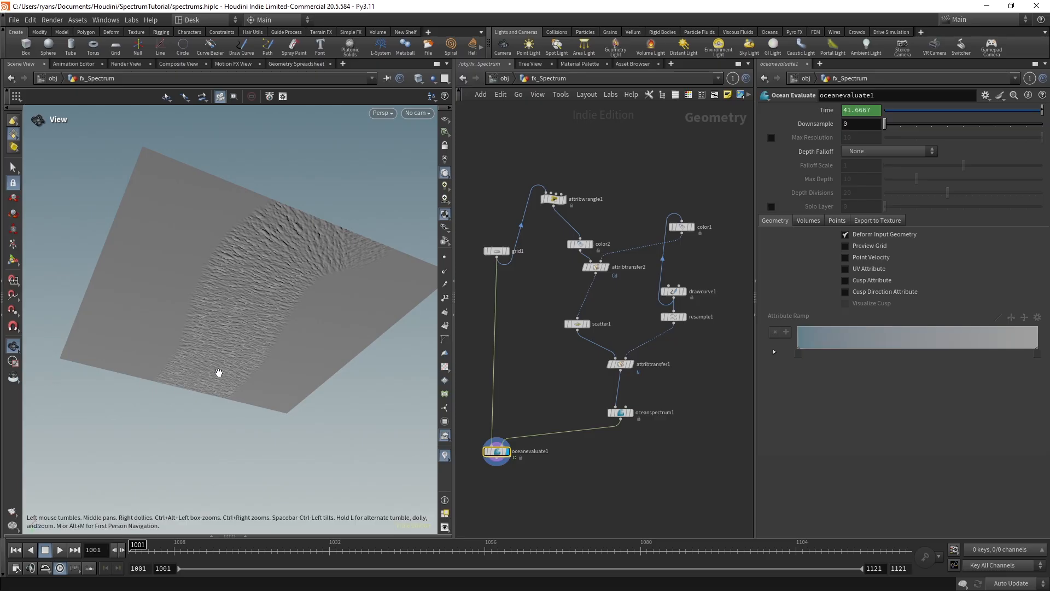
{"action": "mouse_move", "coordinate": [261, 326]}
{"action": "left_mouse_down"}
{"action": "mouse_move", "coordinate": [274, 336]}
{"action": "mouse_move", "coordinate": [283, 312]}
{"action": "mouse_move", "coordinate": [264, 363]}
{"action": "mouse_move", "coordinate": [281, 281]}
{"action": "left_mouse_up"}
{"action": "left_click", "coordinate": [621, 364]}
{"action": "mouse_move", "coordinate": [146, 545]}
{"action": "left_mouse_down"}
{"action": "mouse_move", "coordinate": [528, 541]}
{"action": "mouse_move", "coordinate": [848, 508]}
{"action": "left_mouse_up"}
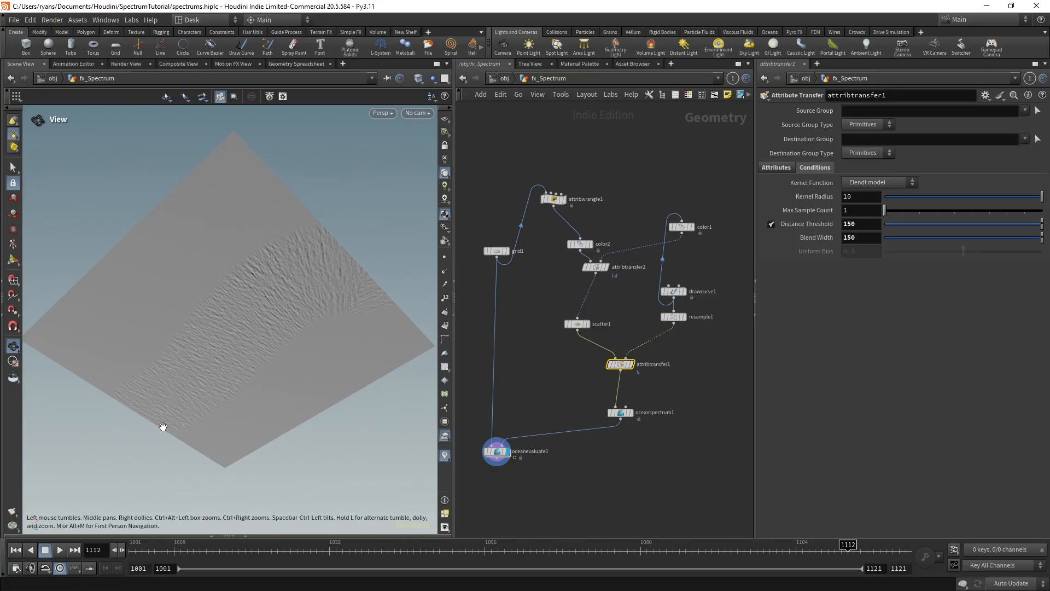